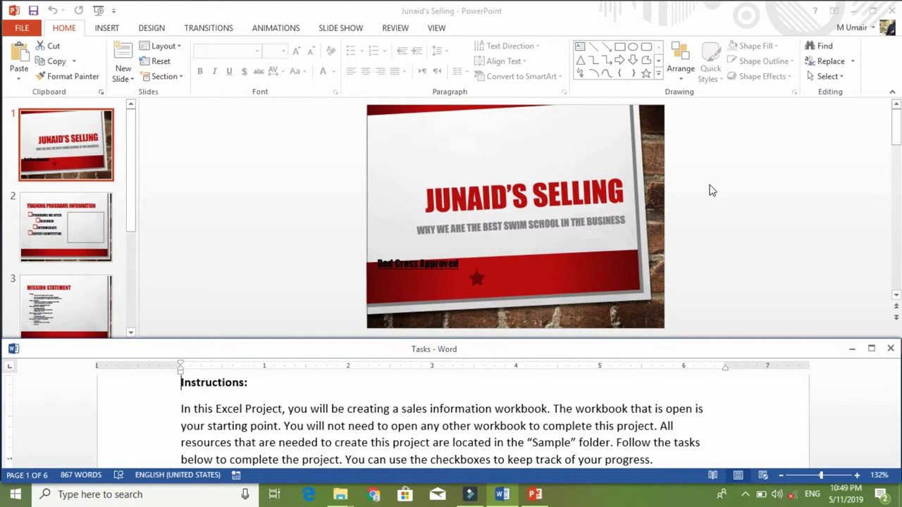
Scroll the Word task sheet down to the Slide Master table with the On Screen Show (16:9) task.
click(322, 205)
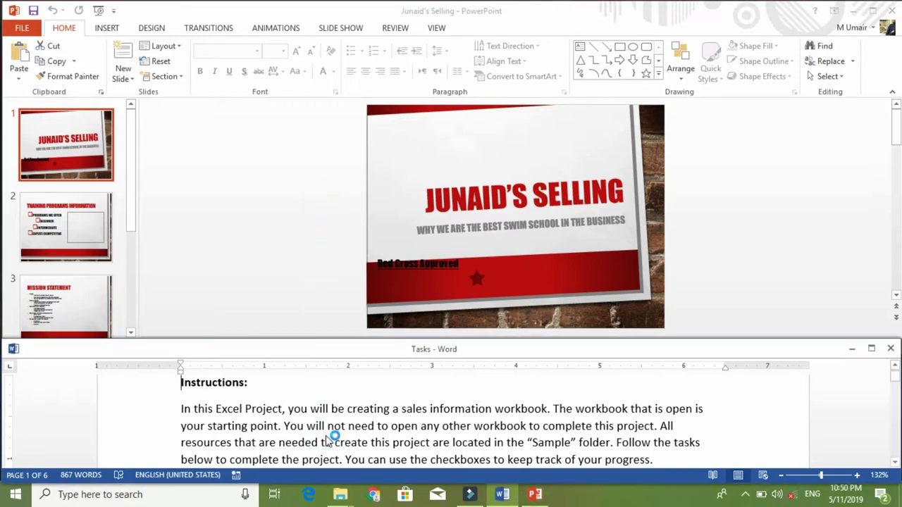
scroll(328, 438, down, 3)
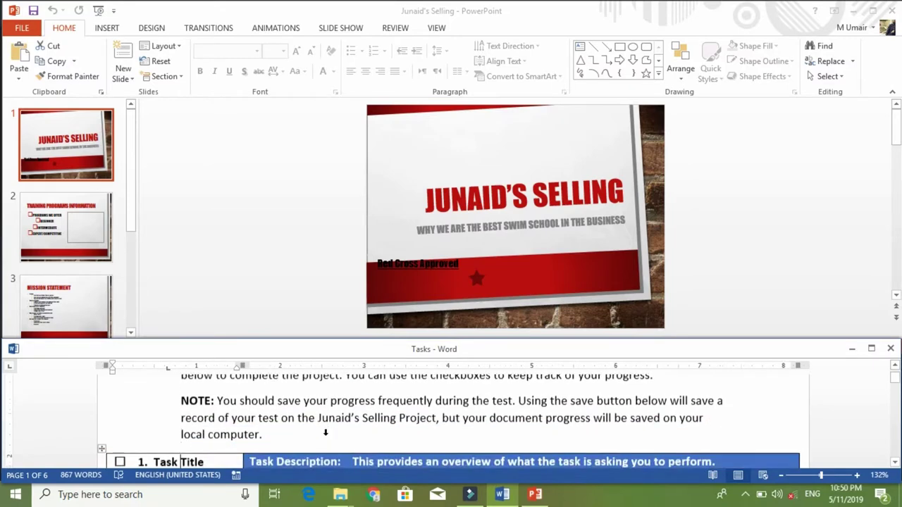
scroll(327, 437, down, 1)
scroll(327, 437, down, 1)
scroll(327, 437, down, 1)
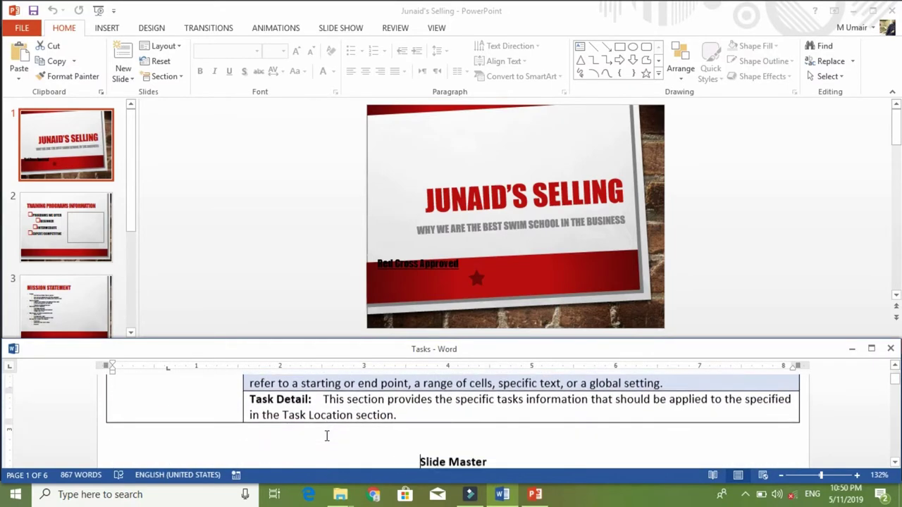
scroll(327, 436, down, 2)
scroll(326, 437, down, 2)
scroll(327, 436, up, 3)
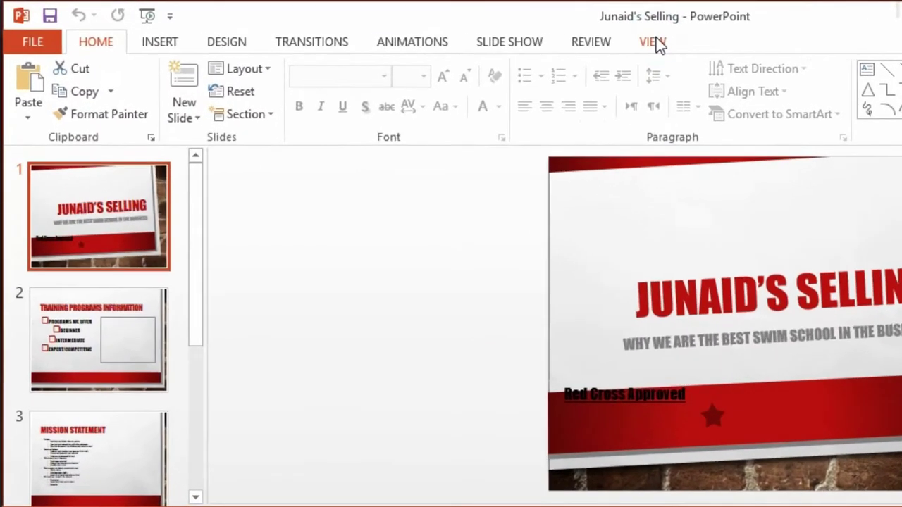
Switch to Slide Master view and select the main master slide.
click(438, 29)
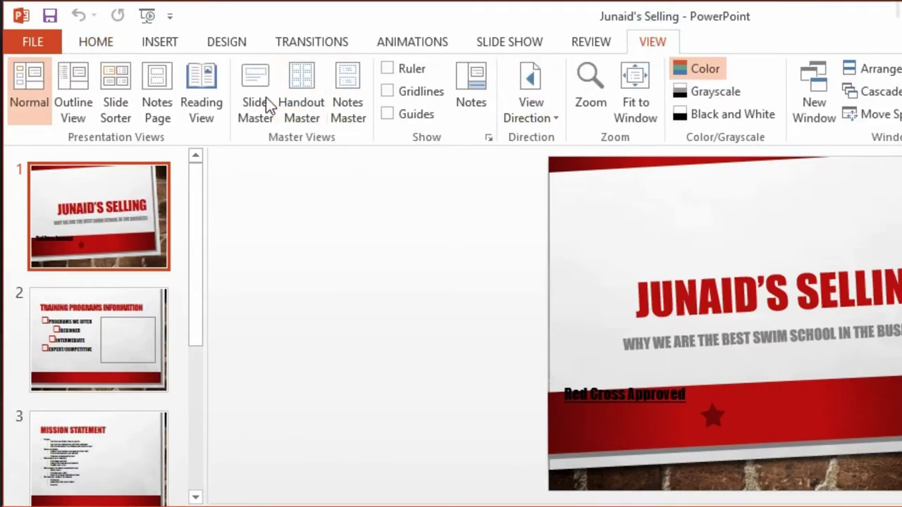
click(256, 102)
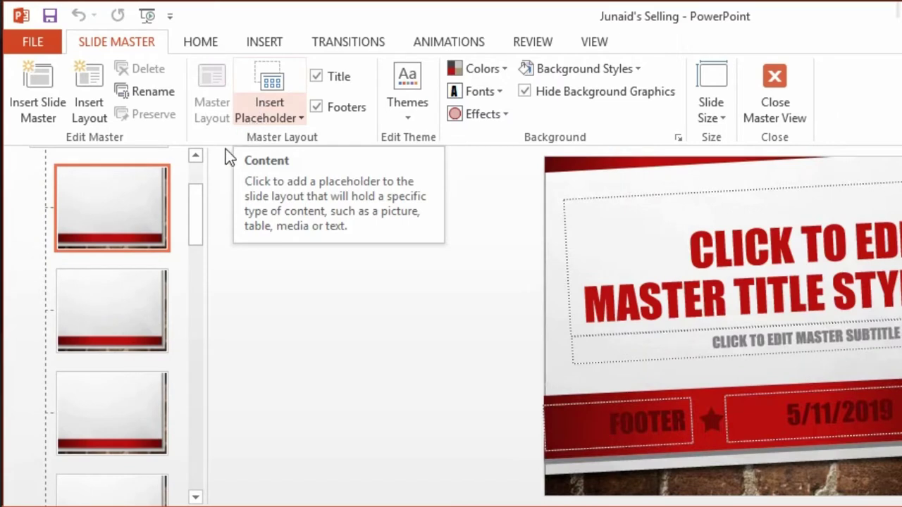
click(195, 177)
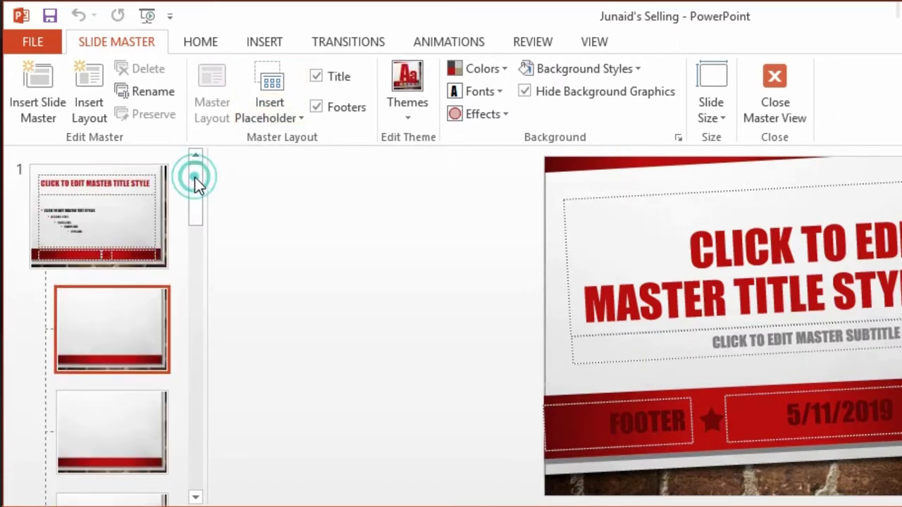
click(85, 203)
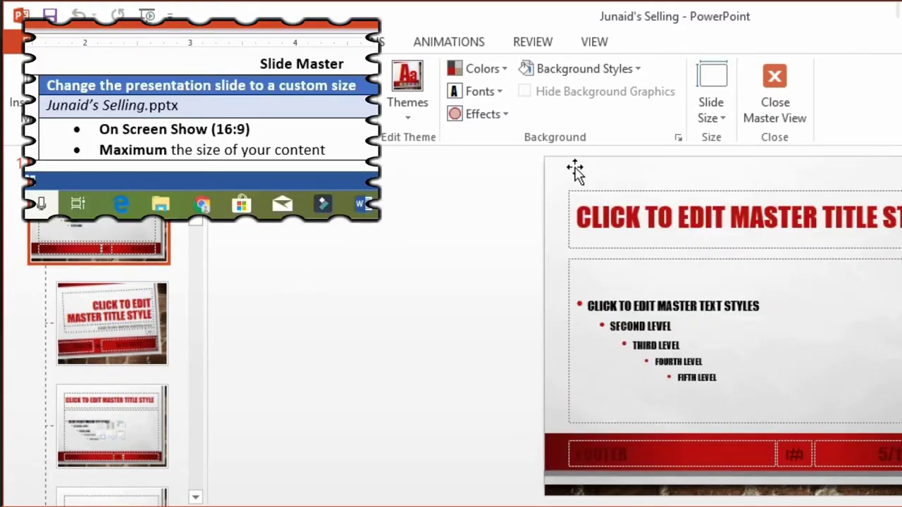
Set a custom slide size of On-screen Show (16:9), maximizing content.
click(714, 117)
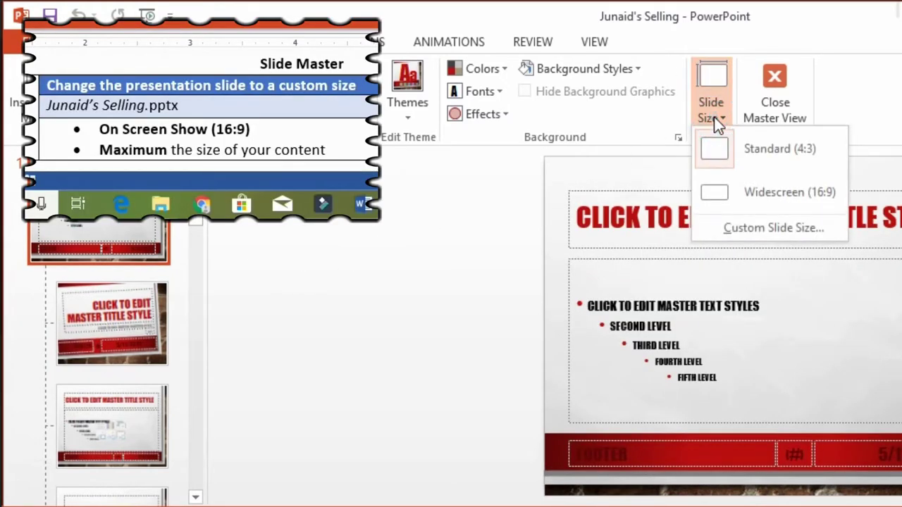
click(748, 224)
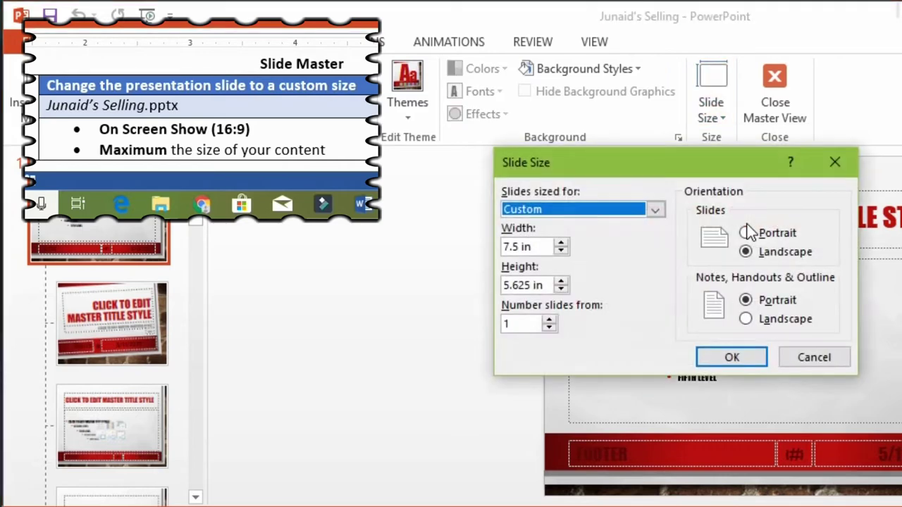
click(632, 212)
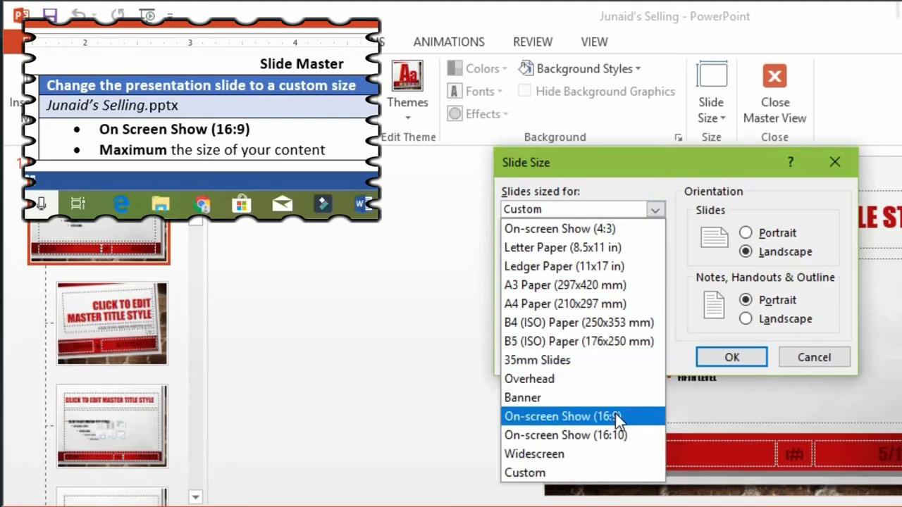
click(616, 414)
click(717, 352)
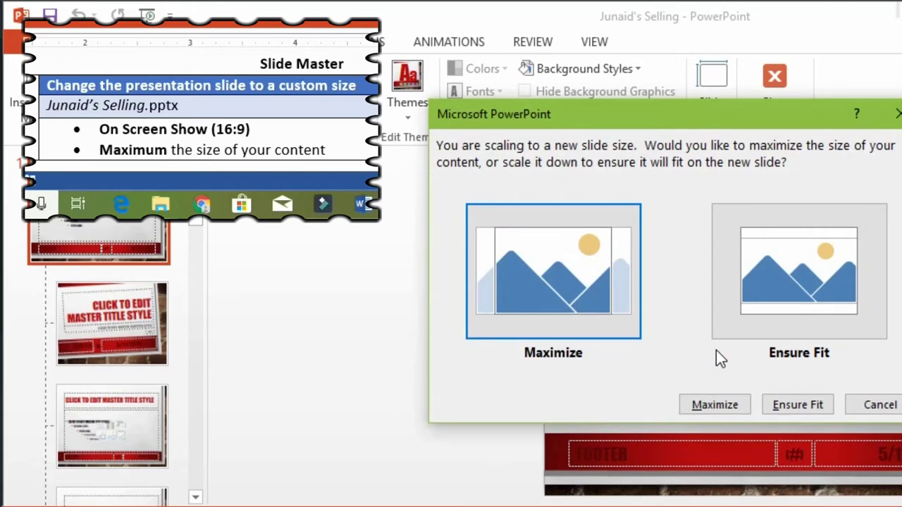
click(604, 284)
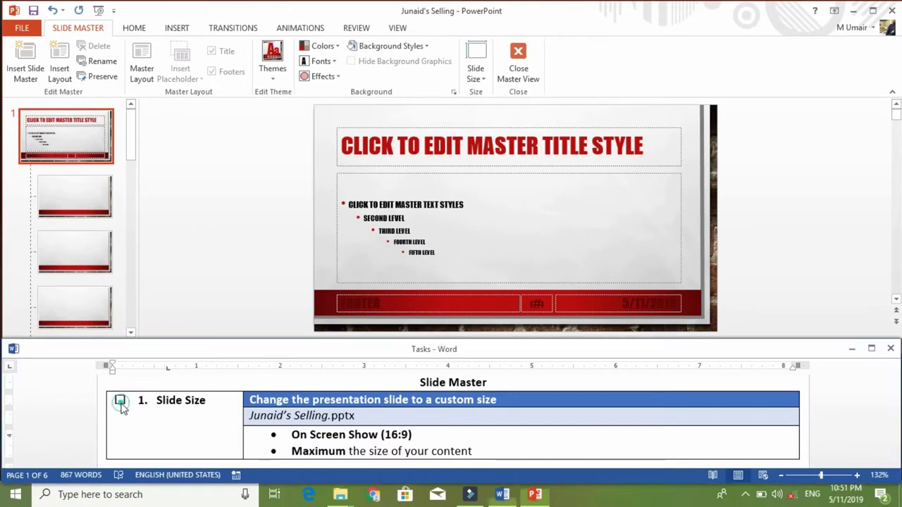
Tick the Slide Size task in Word and select all five master text levels.
click(120, 402)
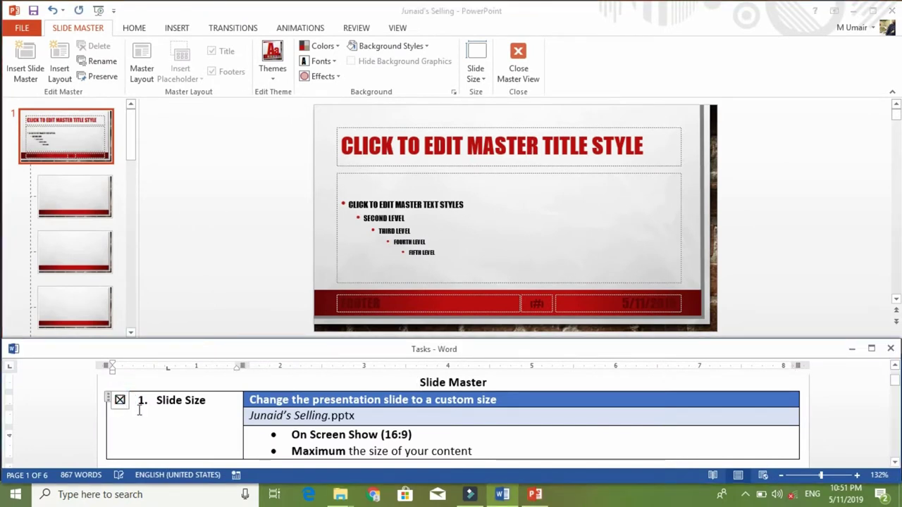
scroll(140, 411, down, 3)
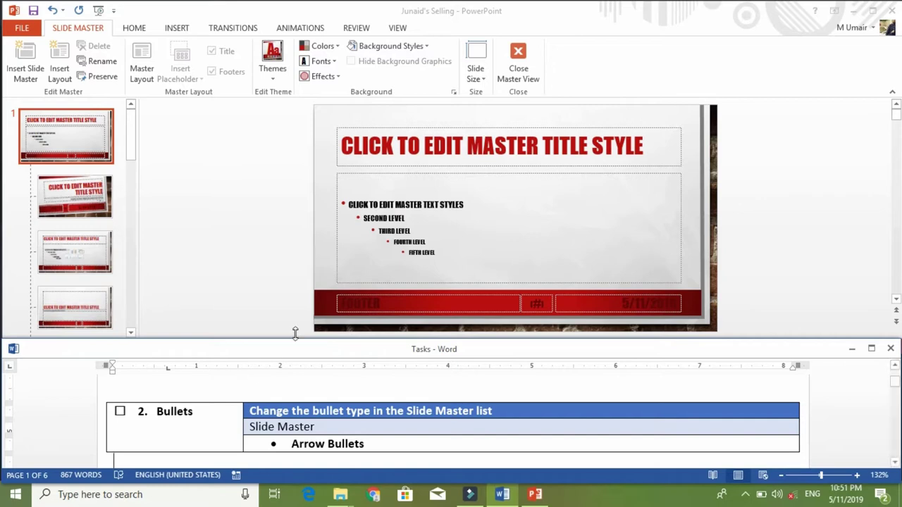
click(514, 197)
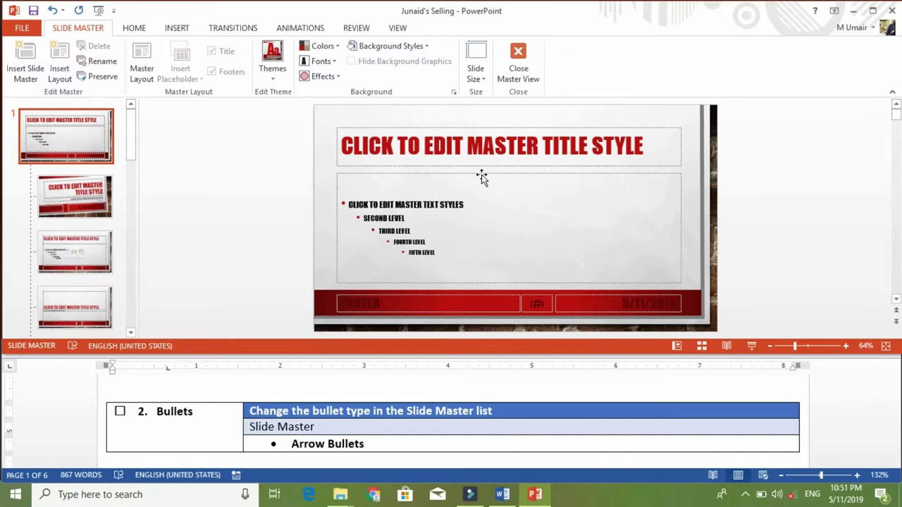
click(481, 176)
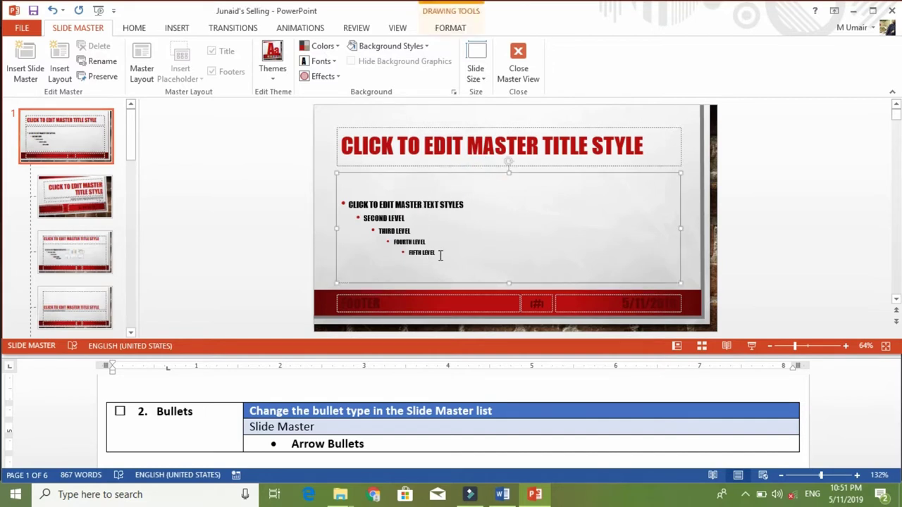
drag(441, 255, 351, 206)
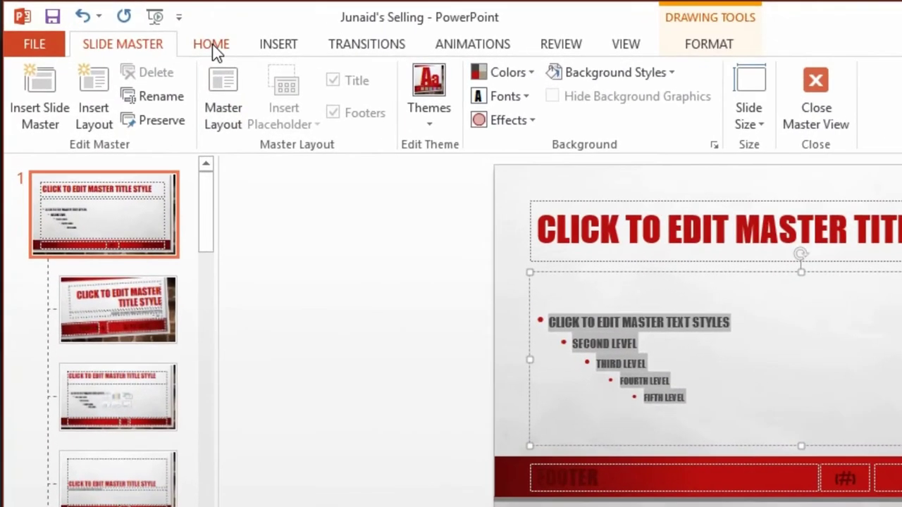
Apply Arrow Bullets to the master text and tick the Bullets task in Word.
click(182, 40)
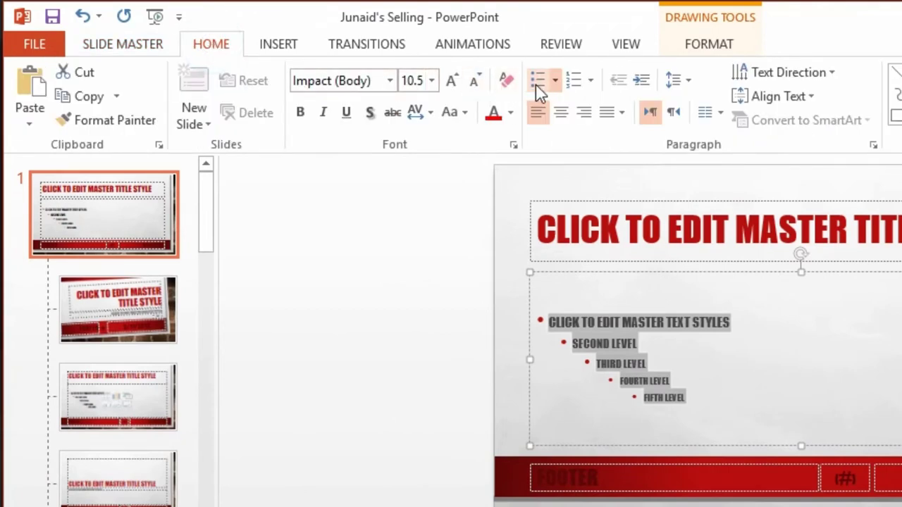
click(554, 83)
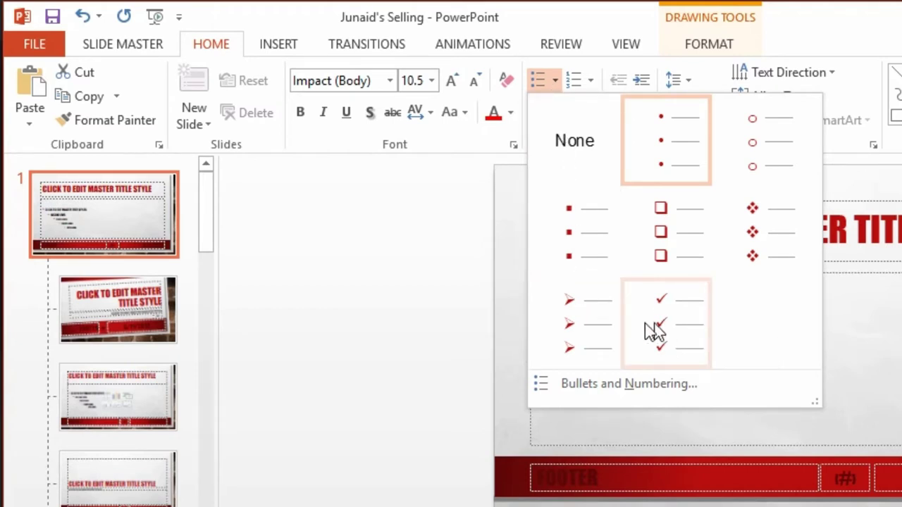
click(591, 331)
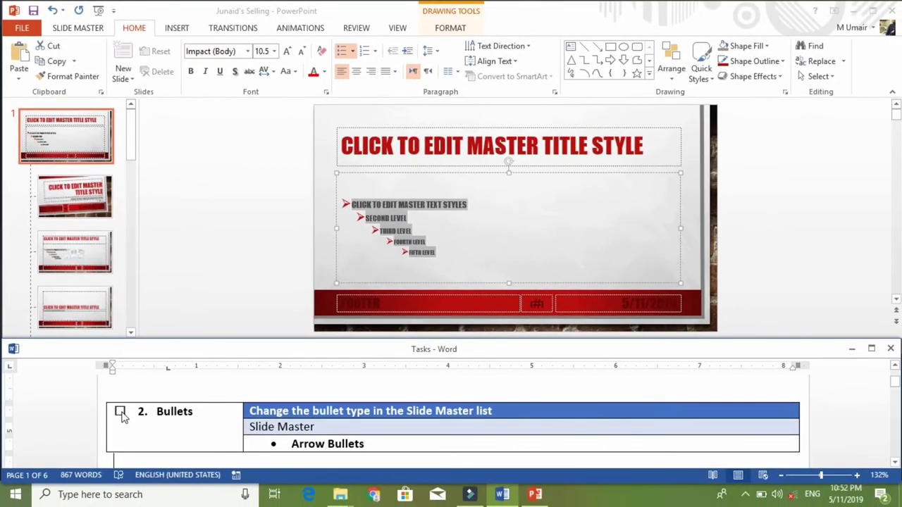
click(120, 411)
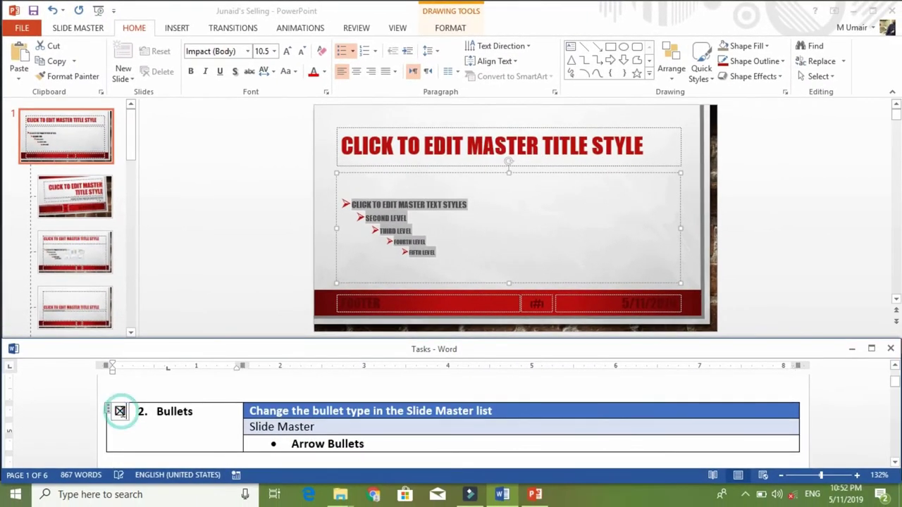
scroll(158, 427, down, 3)
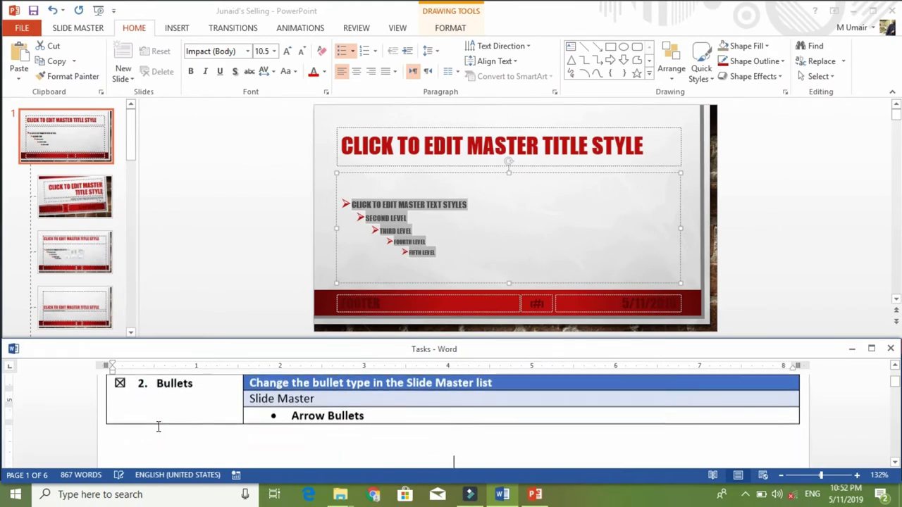
scroll(158, 427, down, 3)
scroll(158, 427, up, 1)
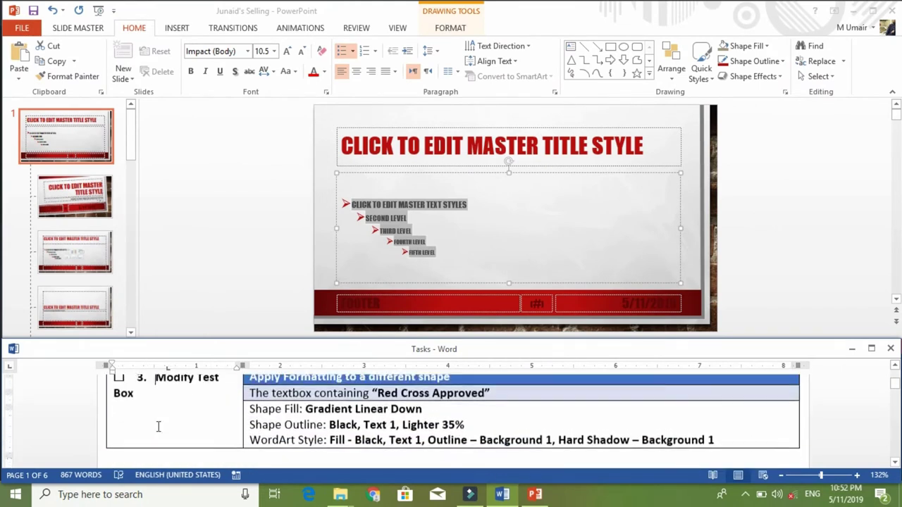
Close Master View from the Slide Master tab to return to the title slide.
scroll(158, 426, up, 1)
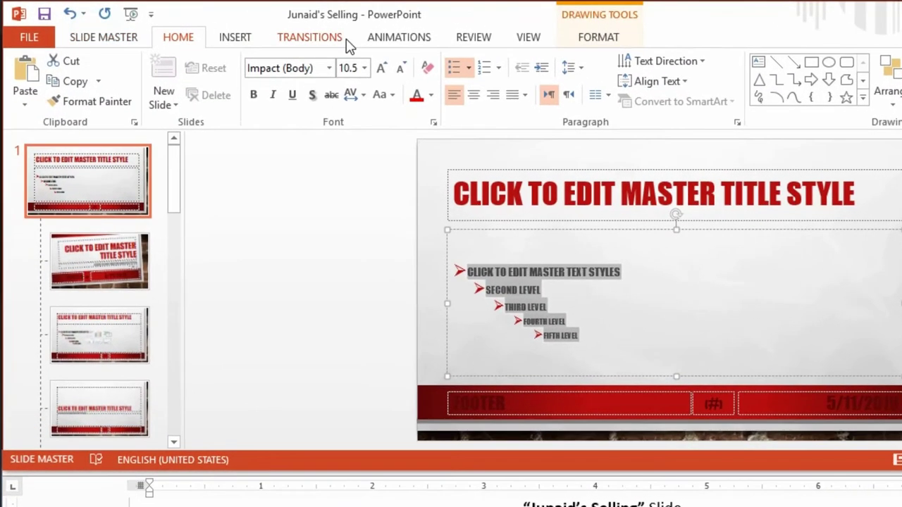
click(64, 40)
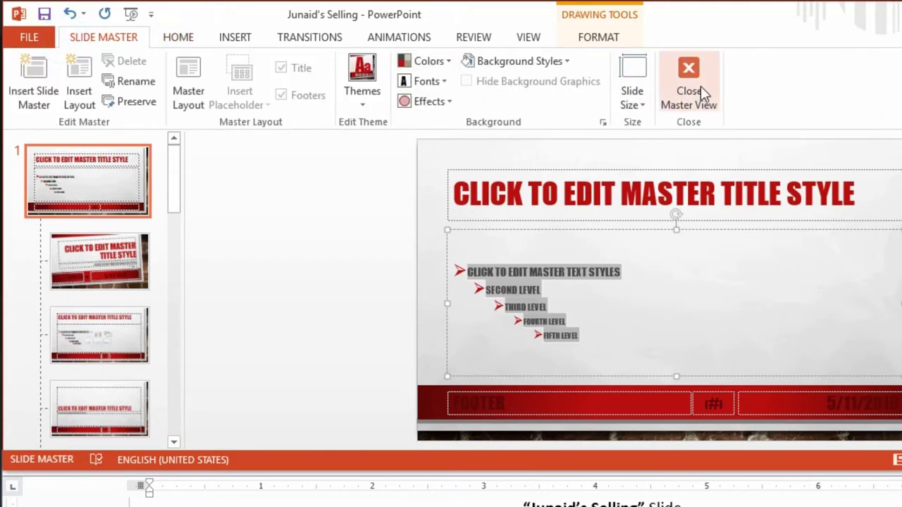
click(701, 86)
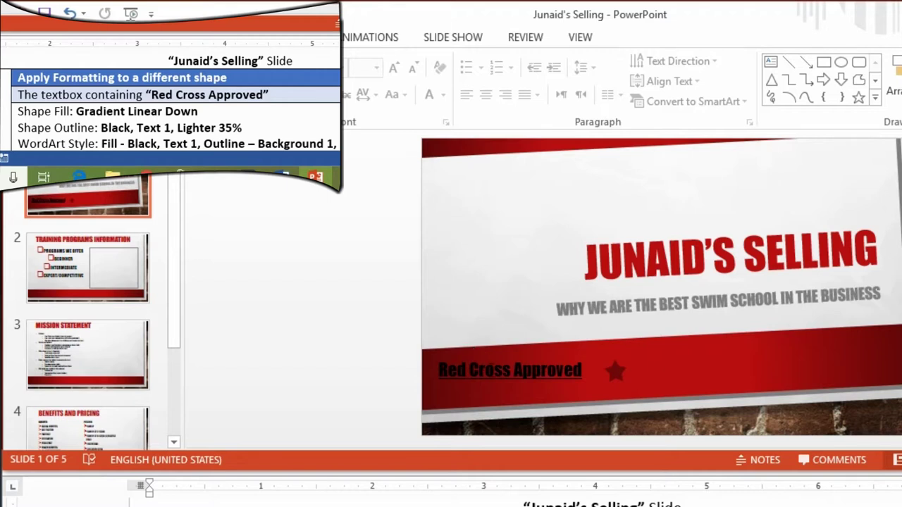
Give the Red Cross Approved textbox a Linear Down gradient fill.
double_click(490, 371)
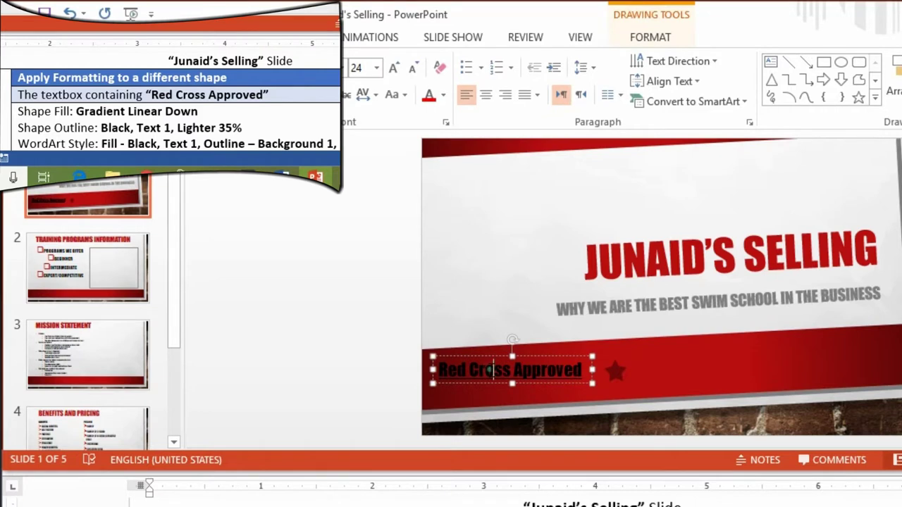
triple_click(491, 373)
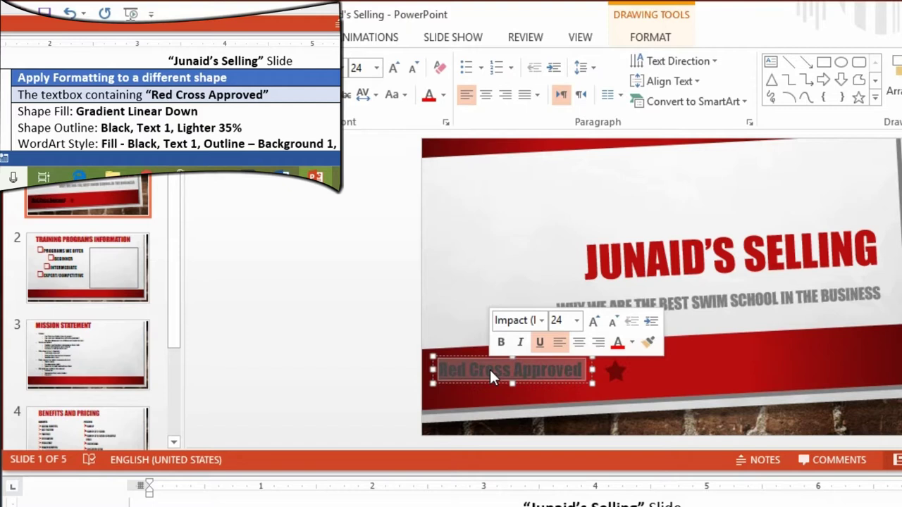
click(658, 37)
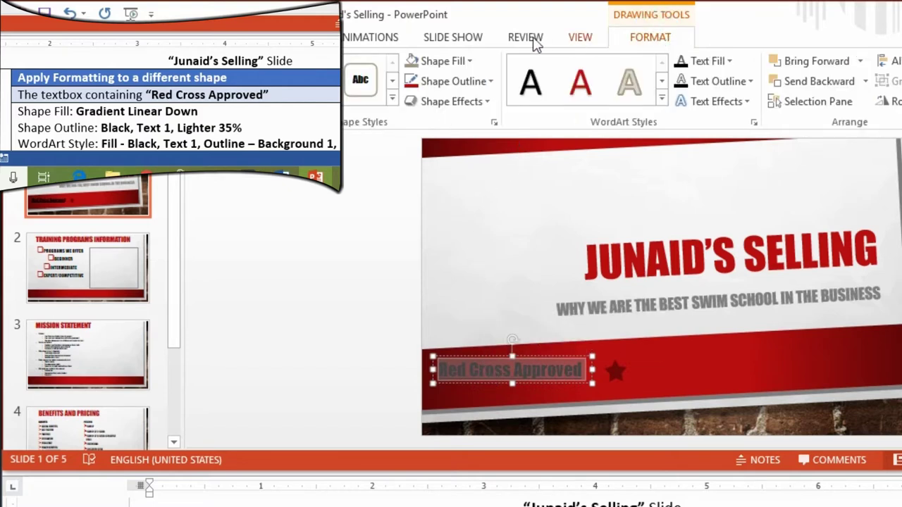
click(465, 61)
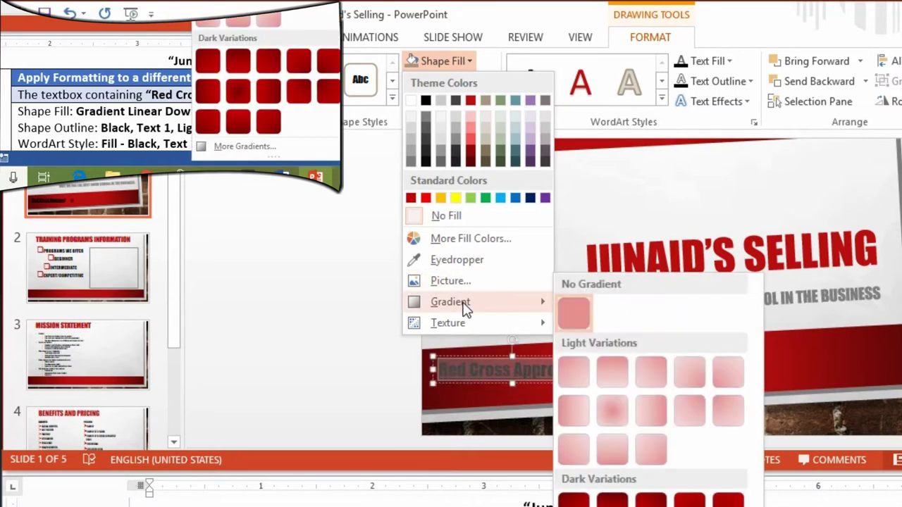
mouse_move(450, 302)
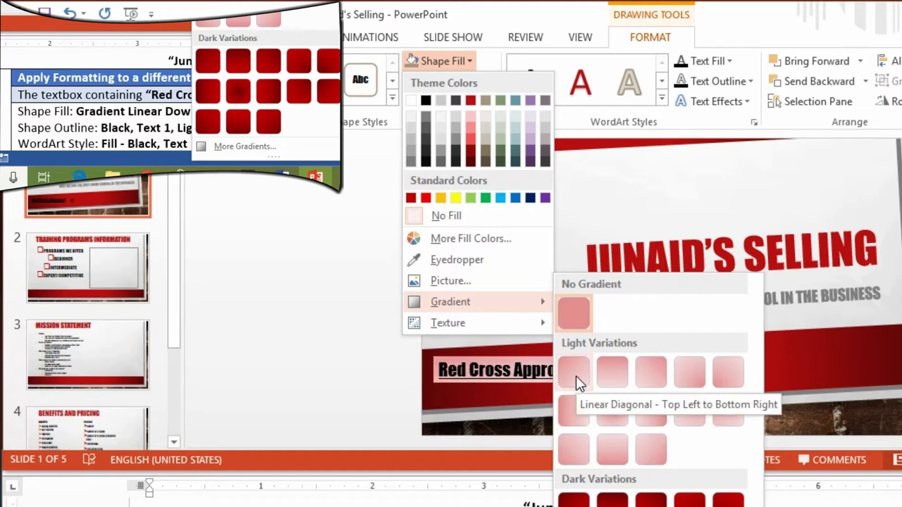
click(611, 374)
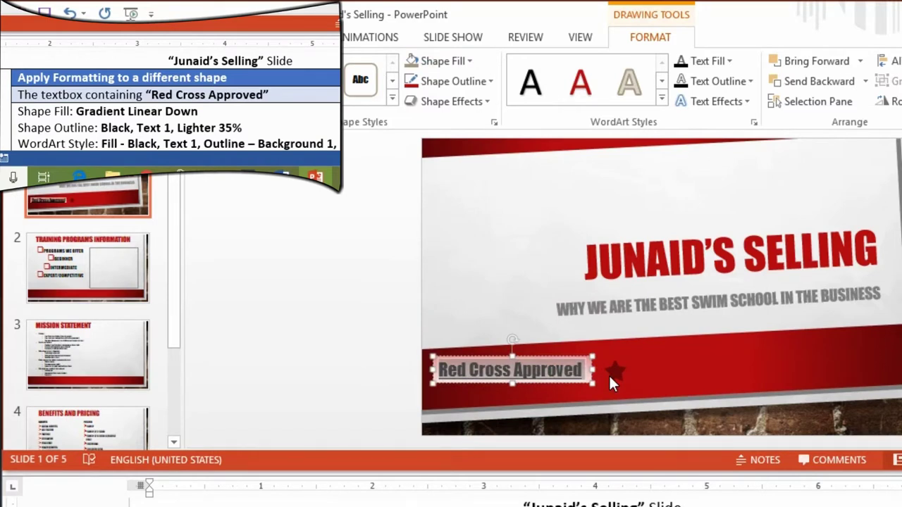
Outline it in Black, Text 1, Lighter 35% and apply the Fill - Black Hard Shadow WordArt style.
click(489, 83)
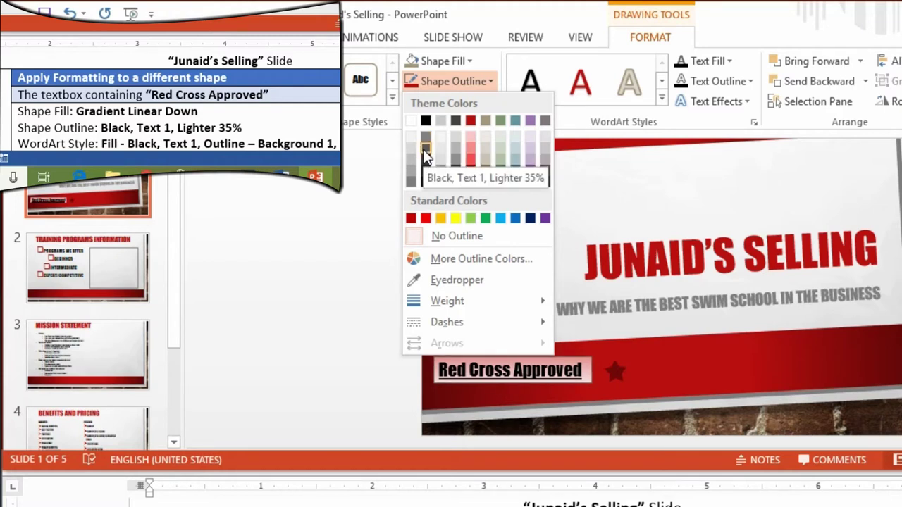
click(426, 151)
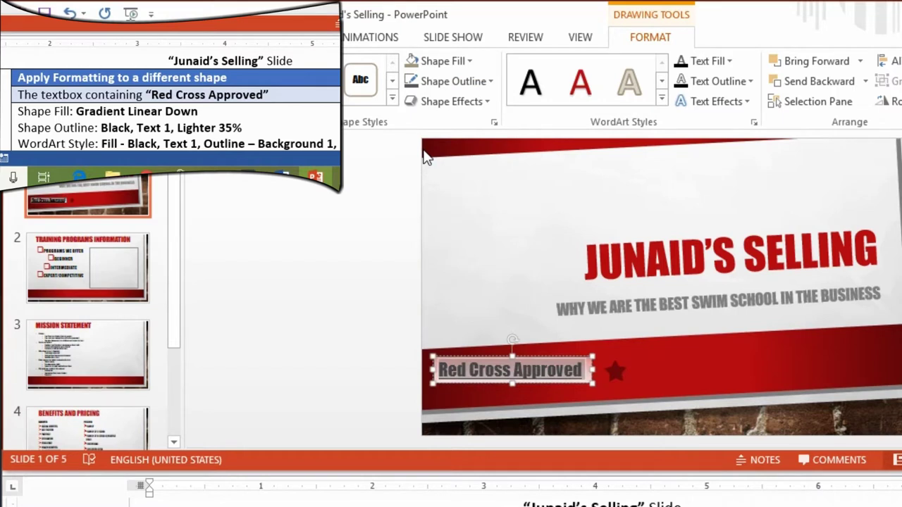
click(663, 103)
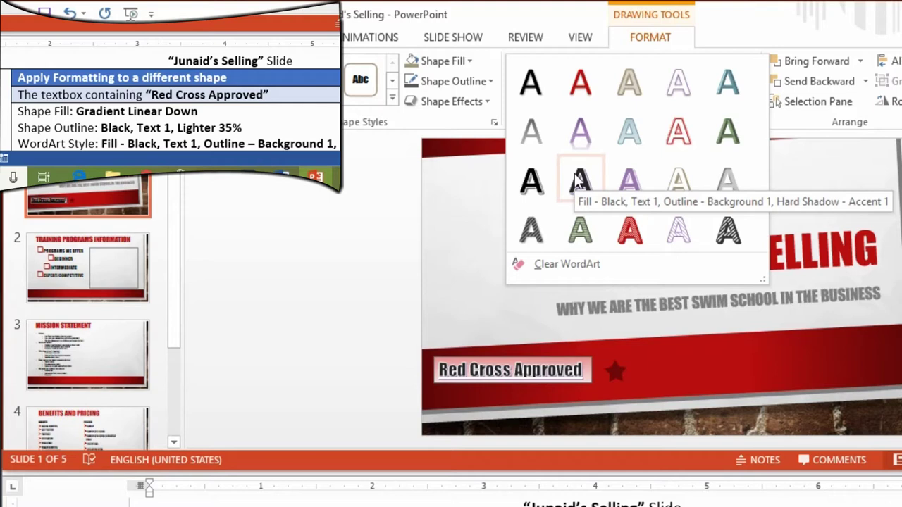
click(535, 182)
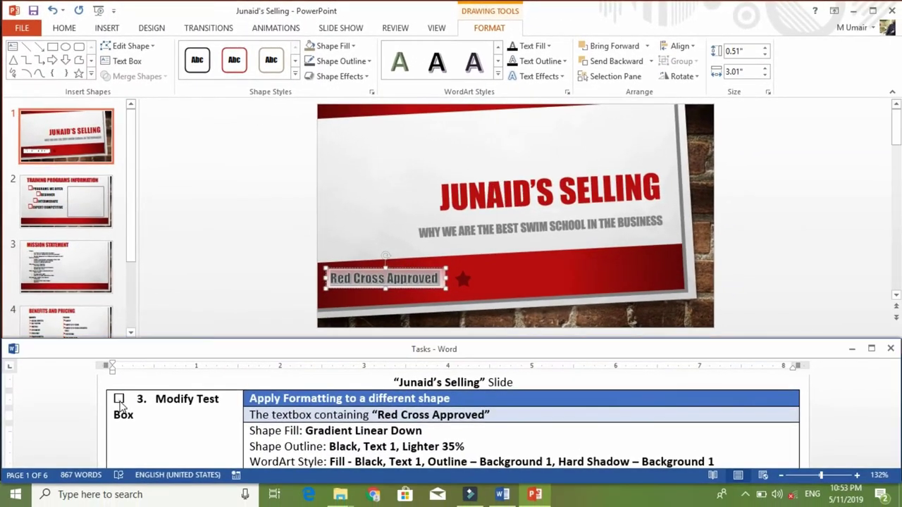
Tick the Modify Test Box task in Word, then go to slide 2, Training Programs Information.
click(119, 399)
click(168, 430)
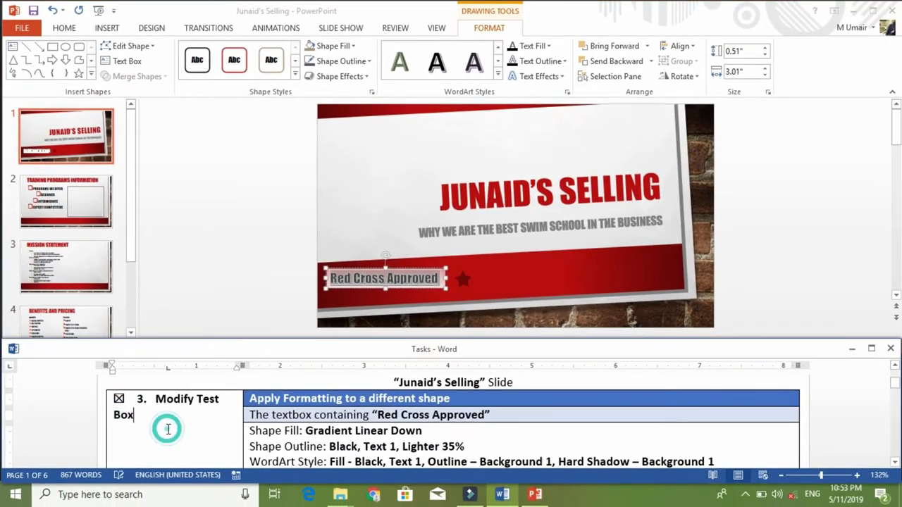
scroll(168, 430, down, 3)
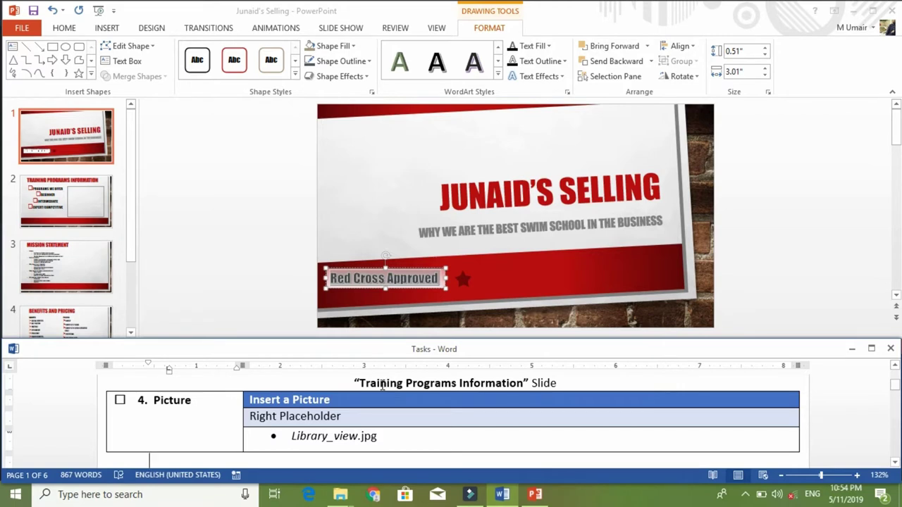
drag(359, 384, 513, 390)
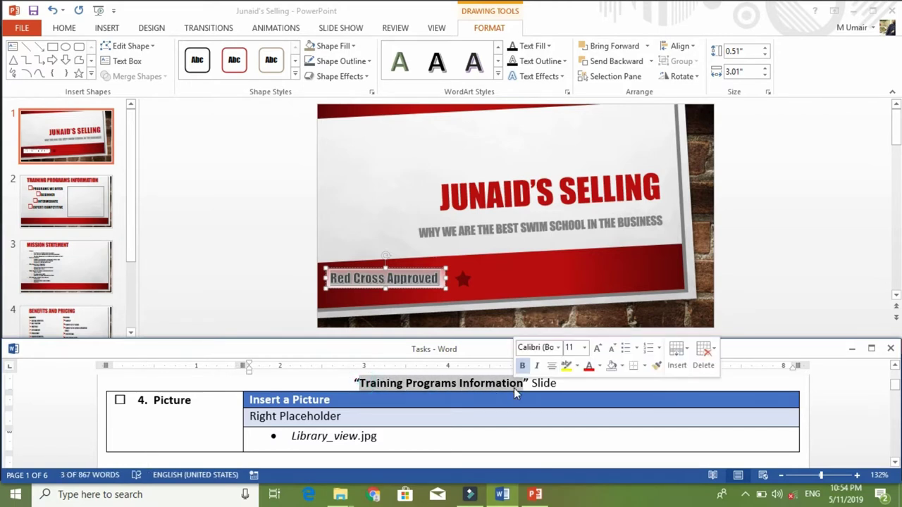
click(74, 189)
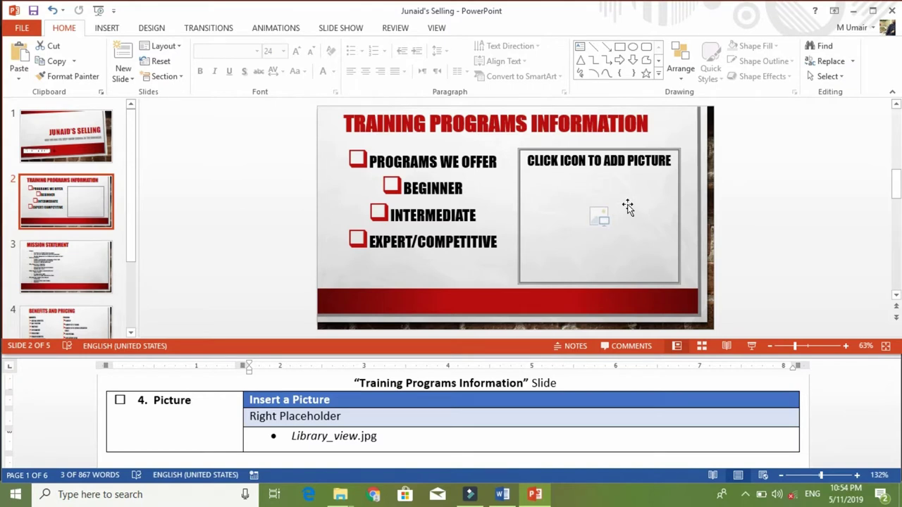
Insert Library_view.jpg into slide 2's right picture placeholder.
click(602, 213)
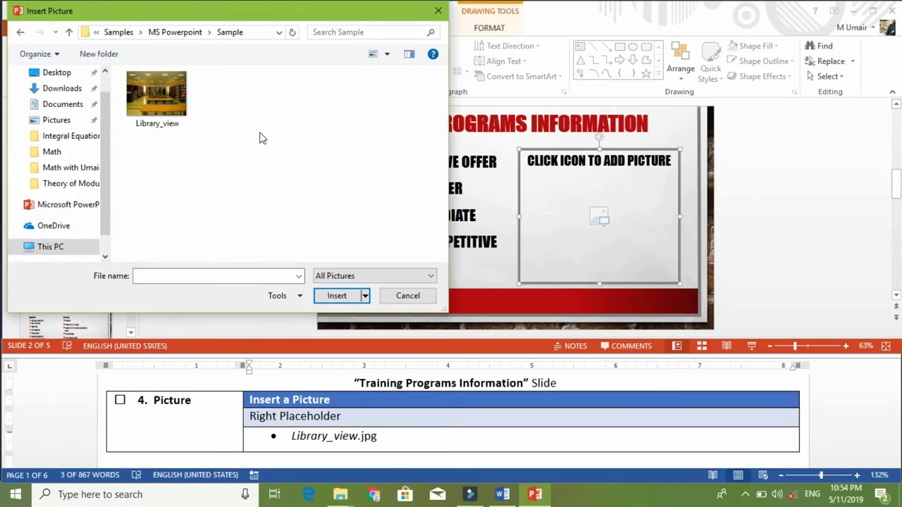
click(174, 114)
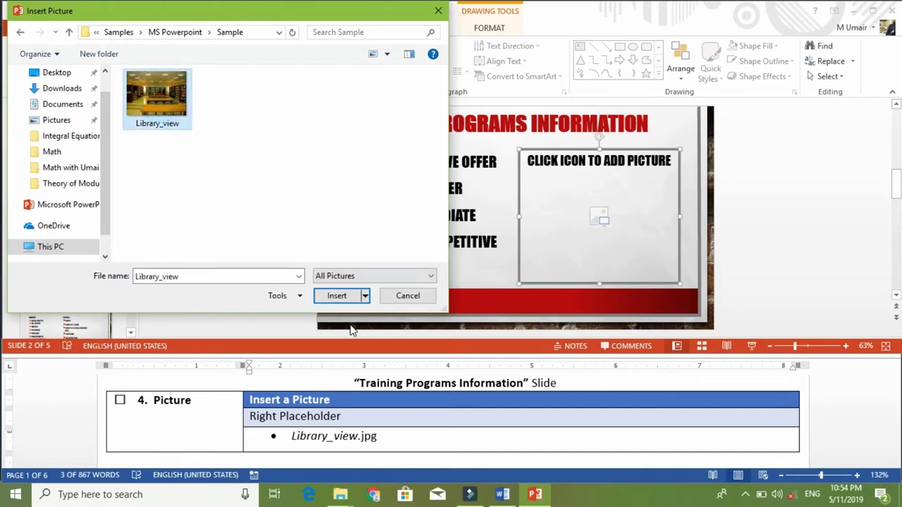
click(338, 296)
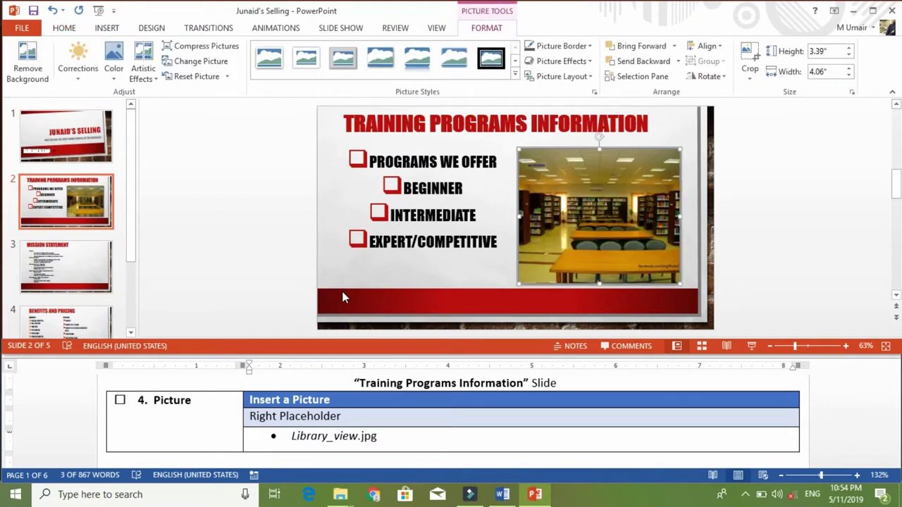
Tick the Picture task in Word and bring the Picture Style task into view.
click(117, 399)
click(119, 399)
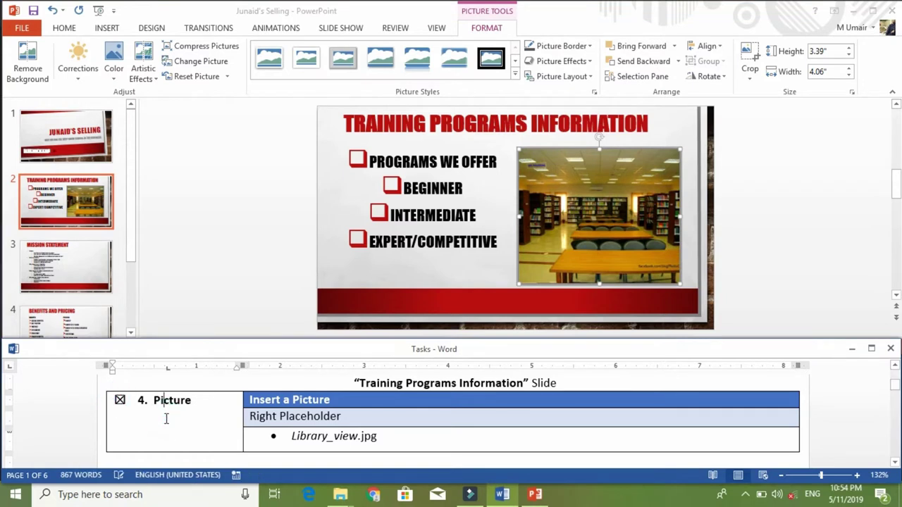
scroll(166, 419, down, 2)
scroll(167, 419, down, 3)
scroll(166, 419, up, 2)
scroll(167, 419, up, 2)
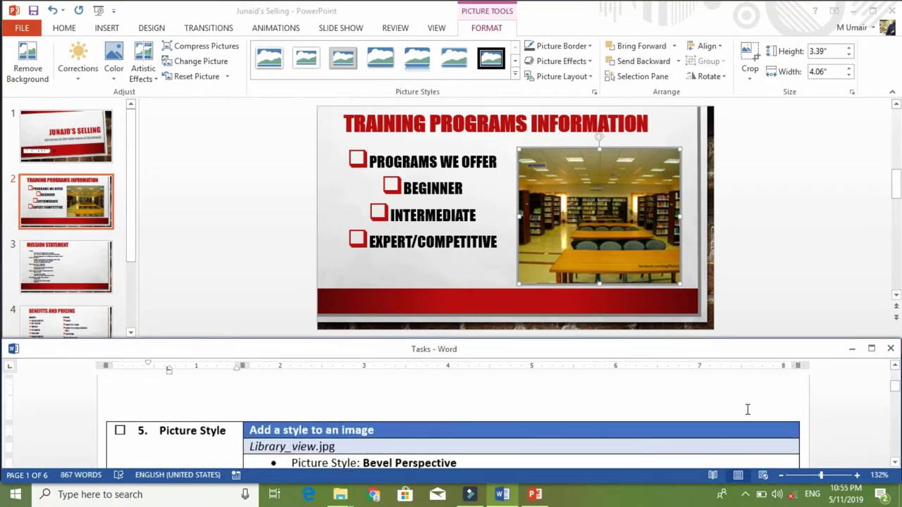
click(897, 465)
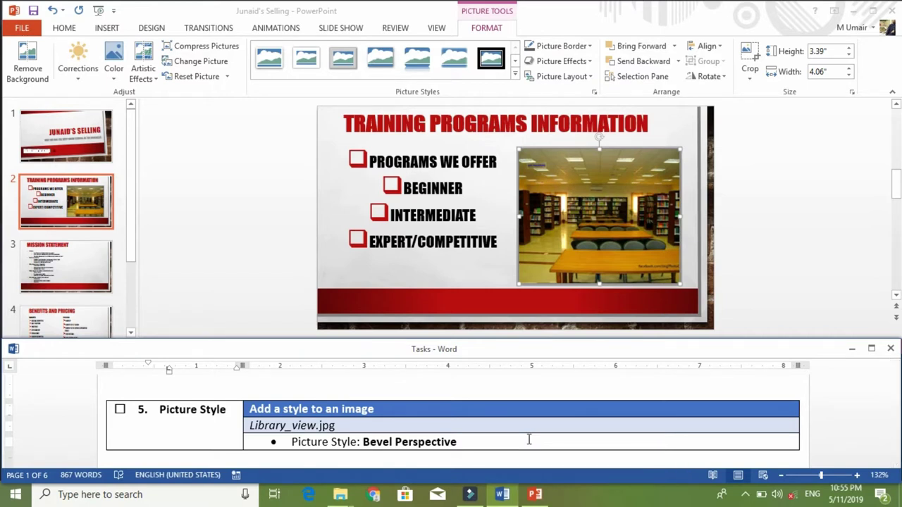
Apply the Bevel Perspective picture style to the library photo and tick task 5 in Word.
click(576, 223)
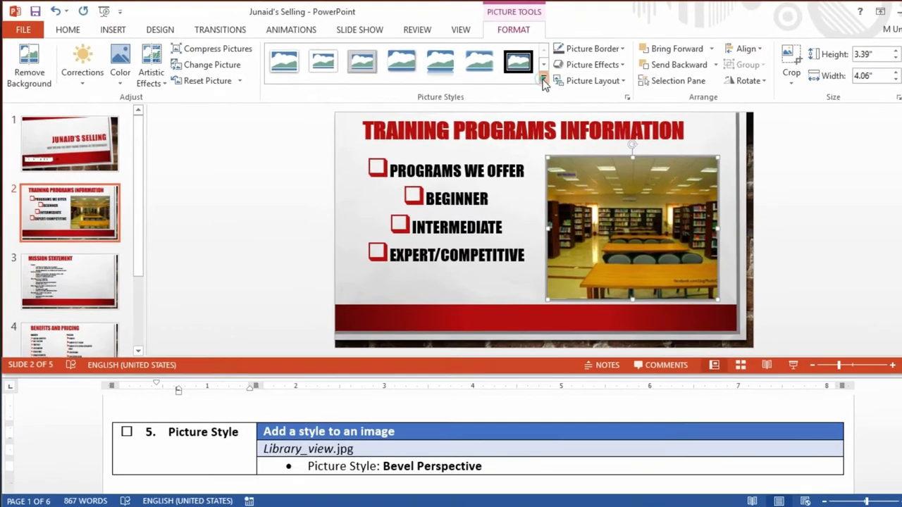
click(544, 82)
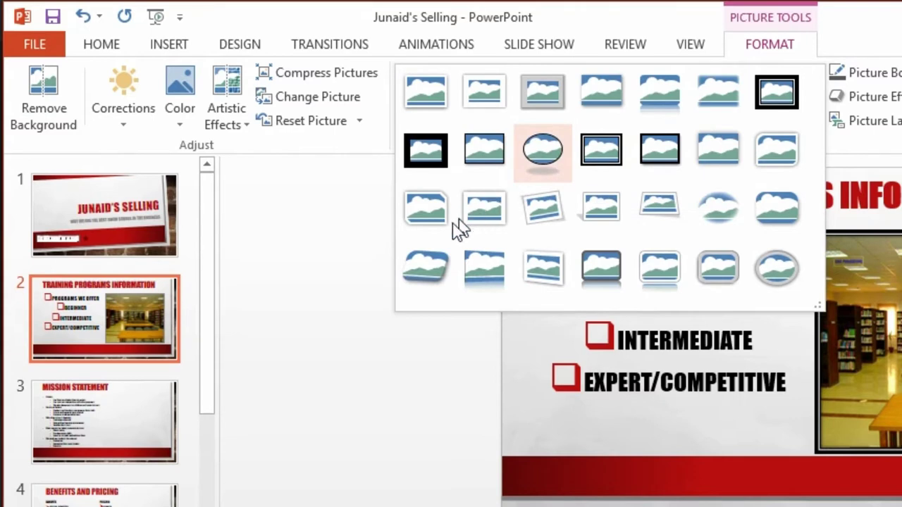
click(427, 264)
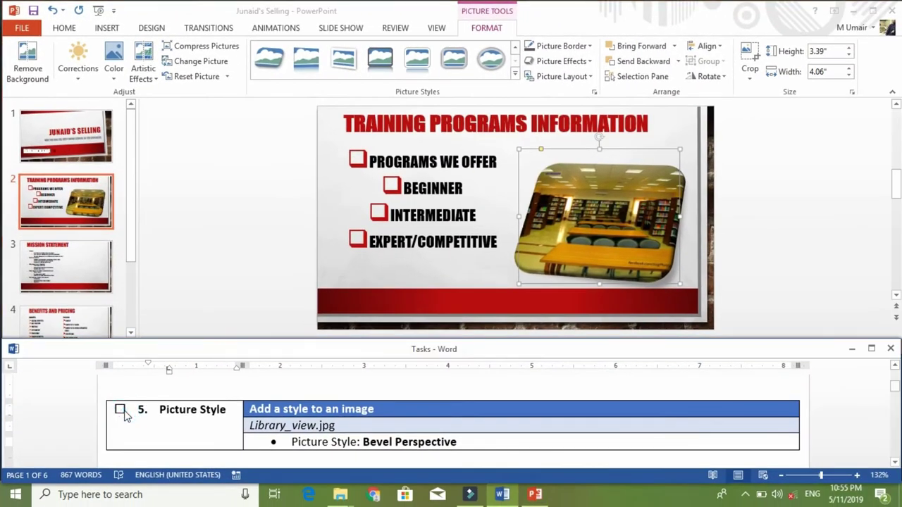
click(121, 409)
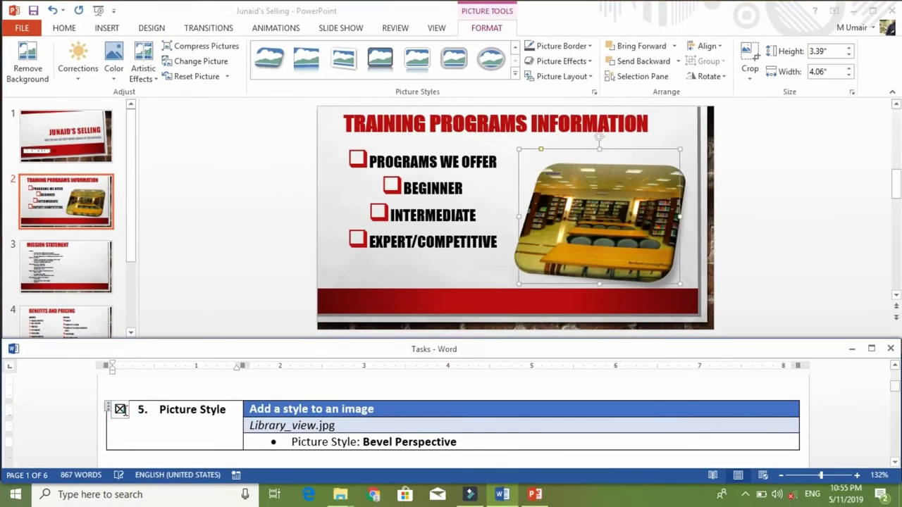
scroll(124, 411, down, 3)
scroll(126, 411, down, 1)
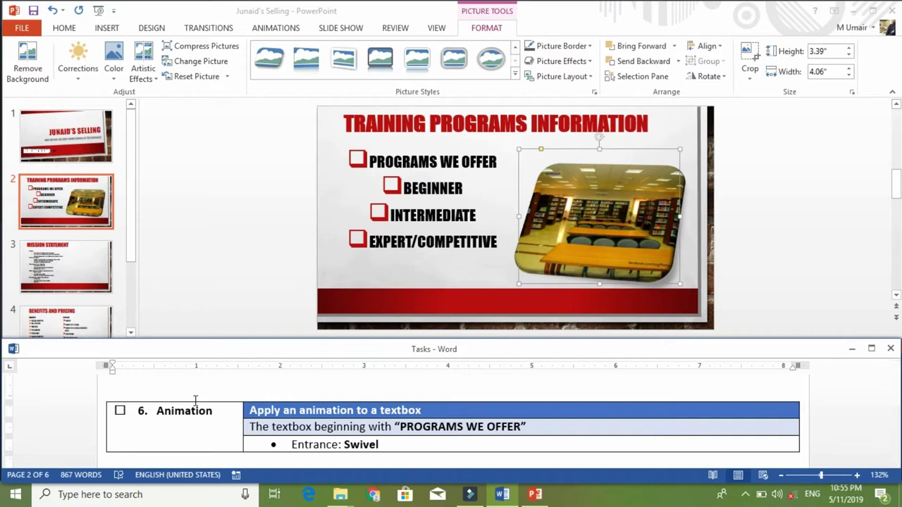
Select the whole PROGRAMS WE OFFER bullet textbox on slide 2.
click(443, 200)
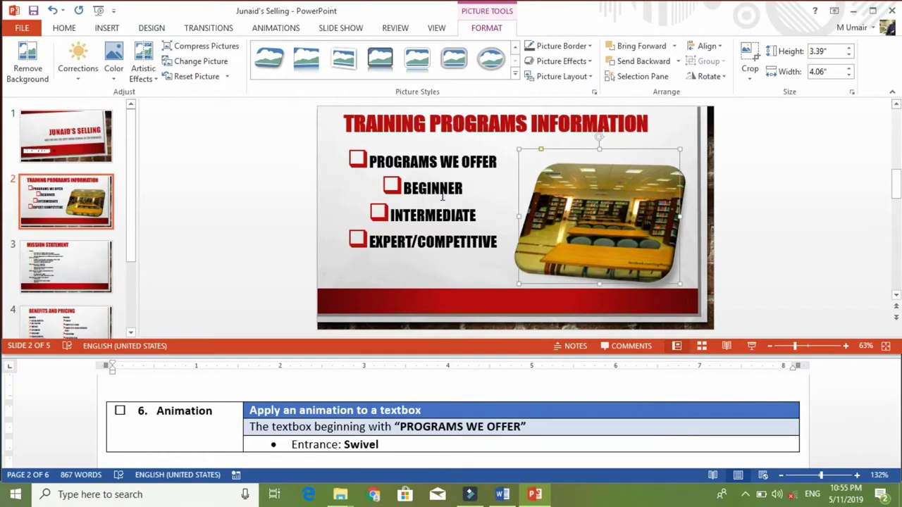
click(443, 198)
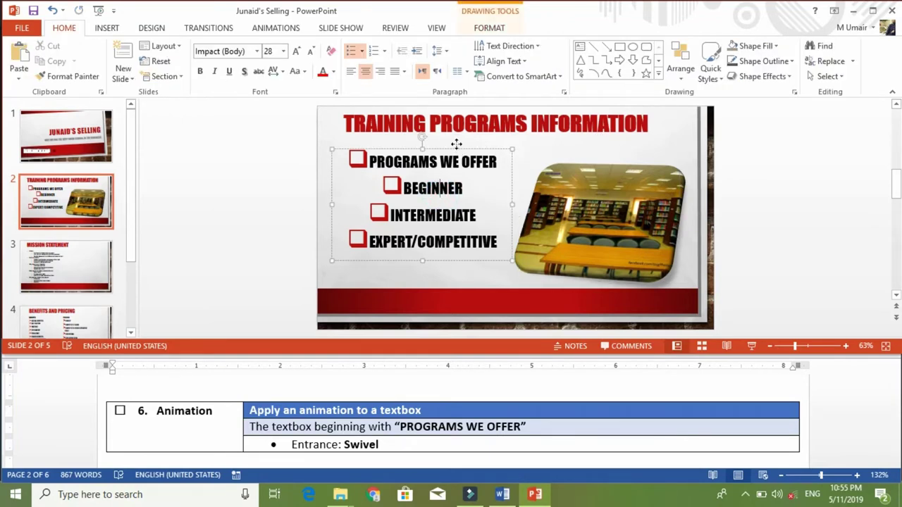
click(457, 145)
click(459, 186)
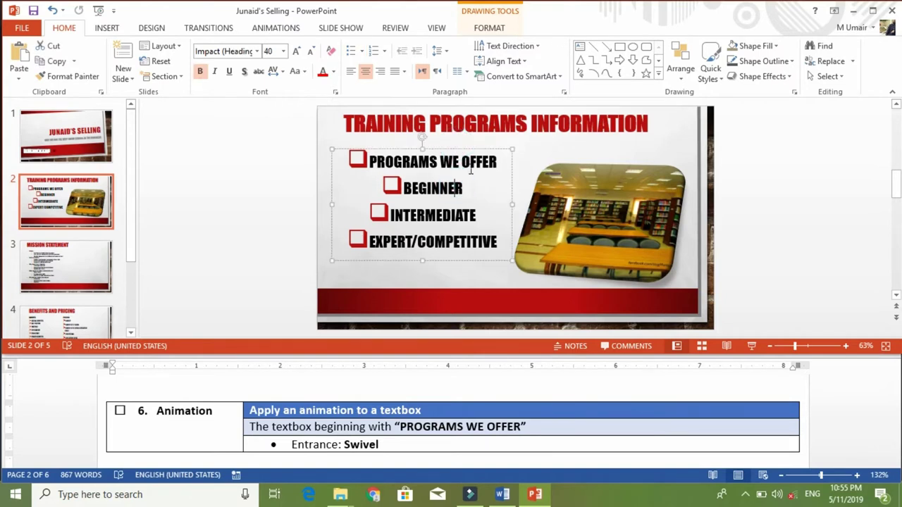
click(489, 150)
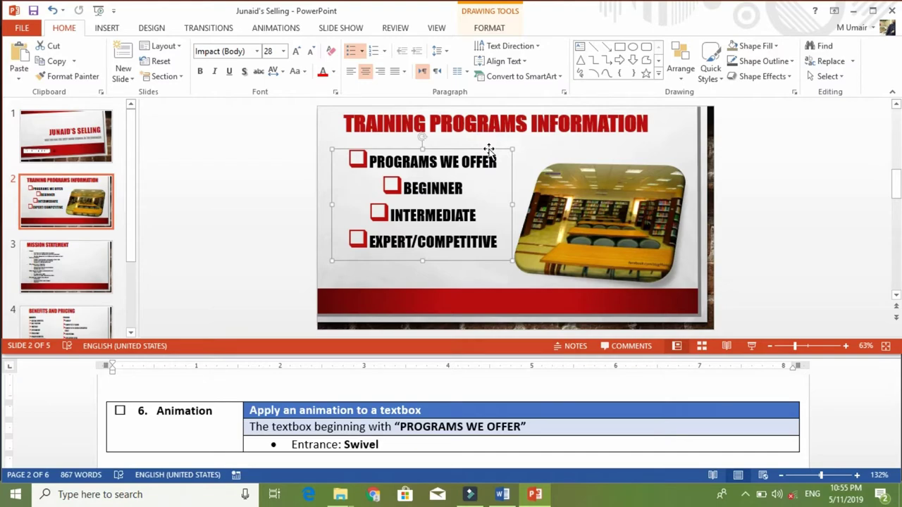
Apply the Swivel entrance animation to it and tick the Animation task in Word.
click(265, 29)
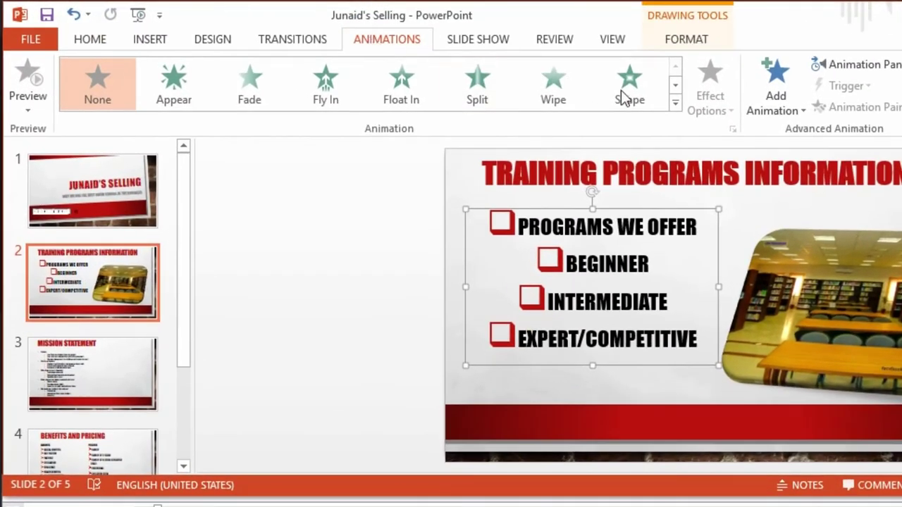
click(675, 103)
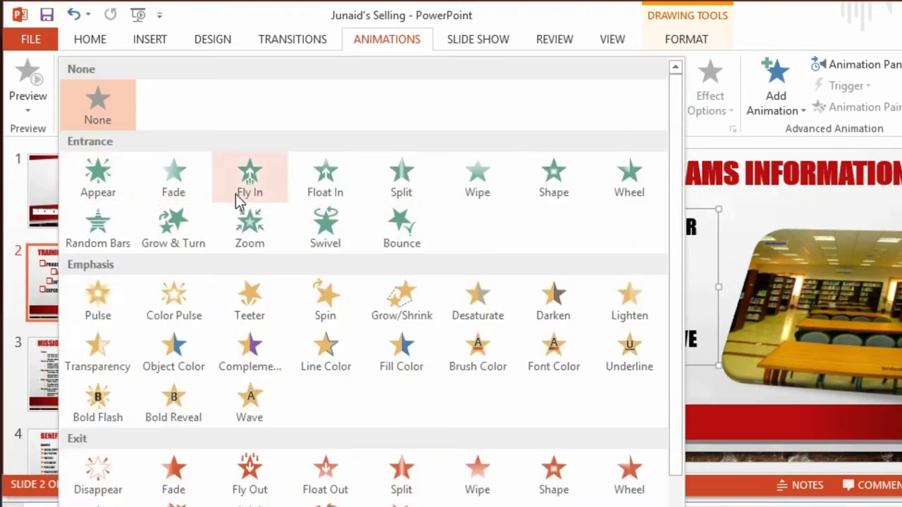
click(331, 229)
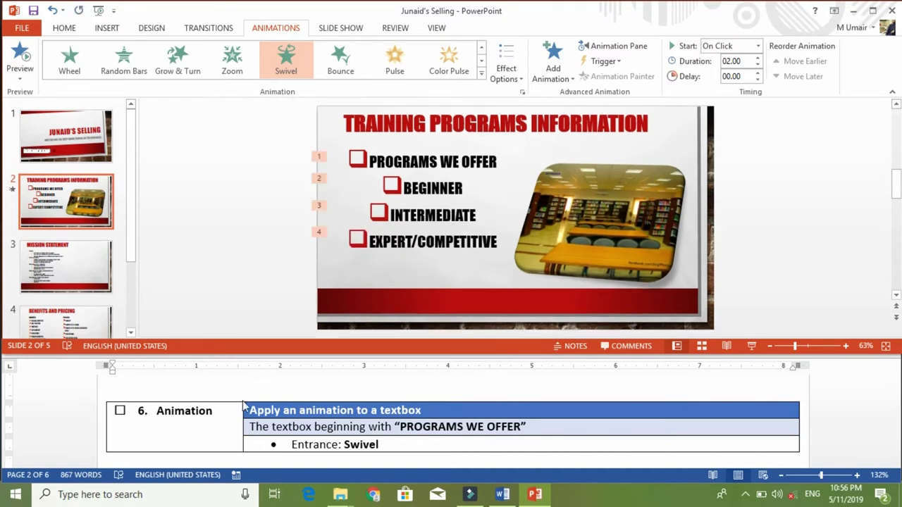
click(120, 411)
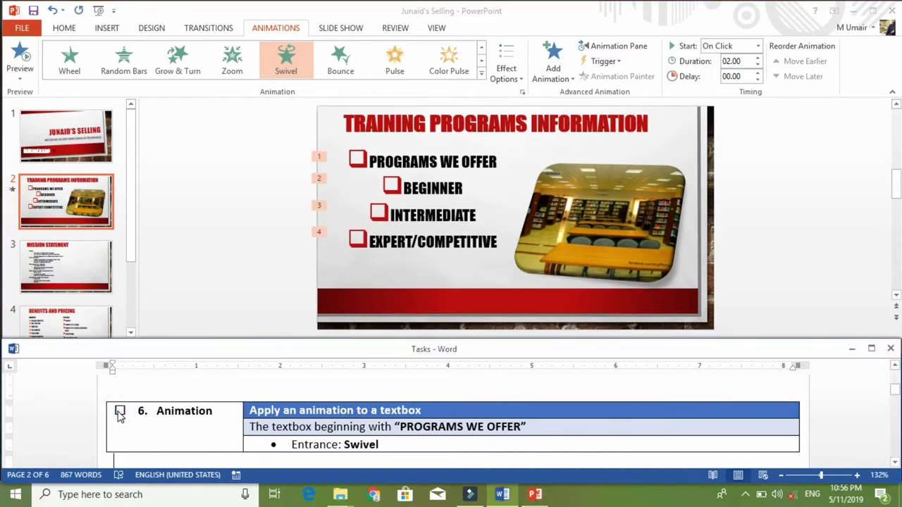
scroll(120, 411, down, 3)
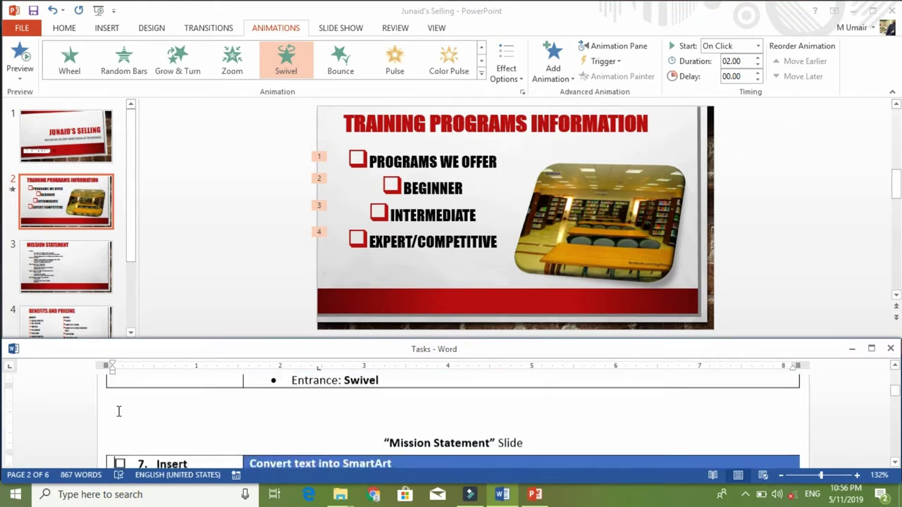
Go to slide 3, Mission Statement, and select its entire bulleted text box.
scroll(119, 412, down, 2)
scroll(118, 412, up, 1)
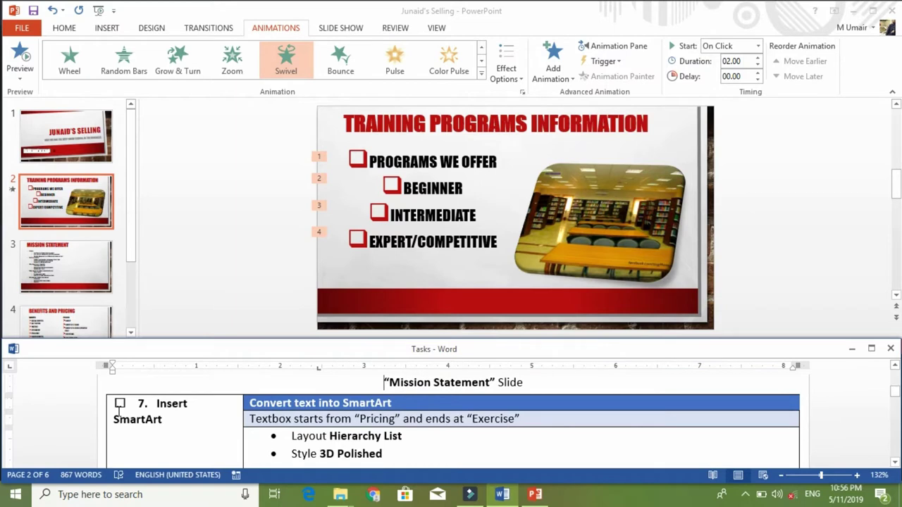
click(76, 279)
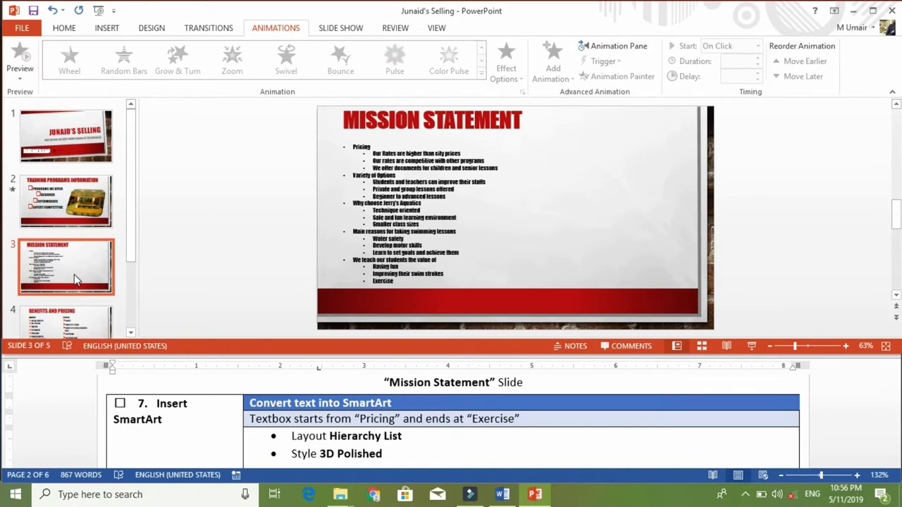
click(416, 181)
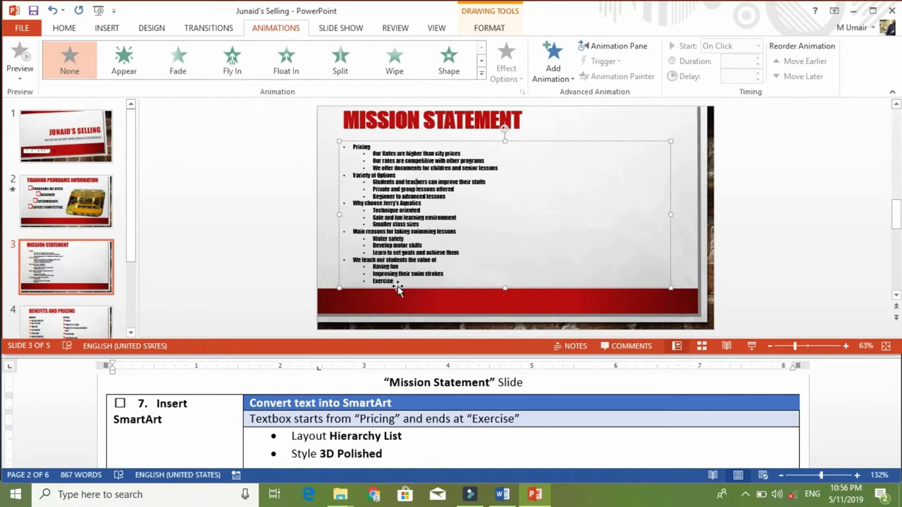
click(469, 144)
Convert the Mission Statement bullets into a Hierarchy List SmartArt from the List category.
click(63, 28)
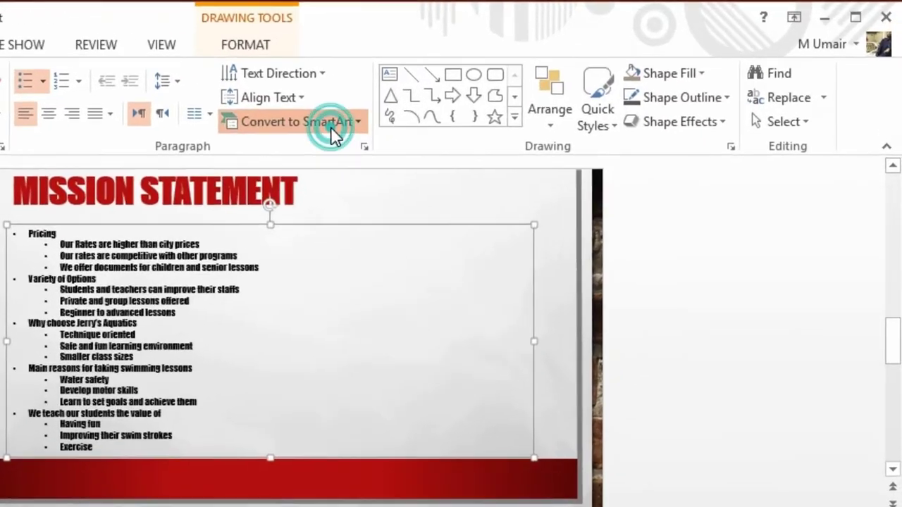
click(544, 78)
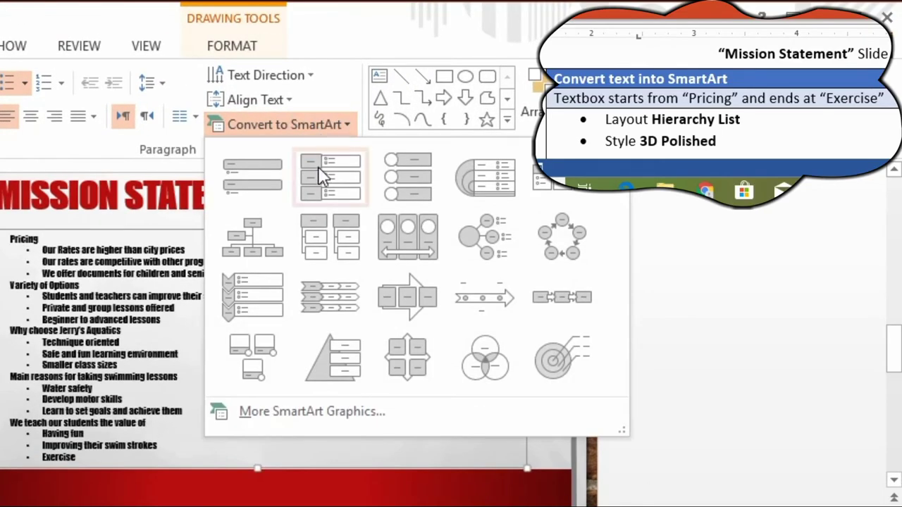
click(345, 177)
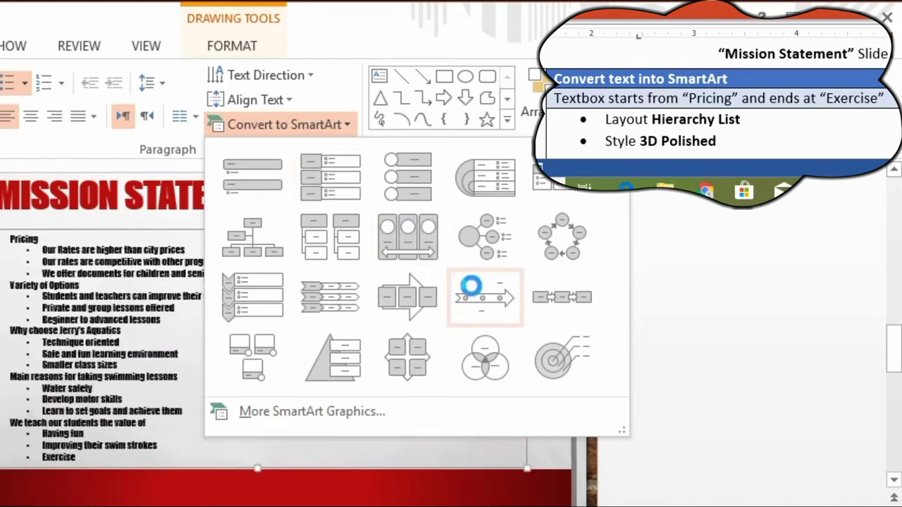
click(281, 412)
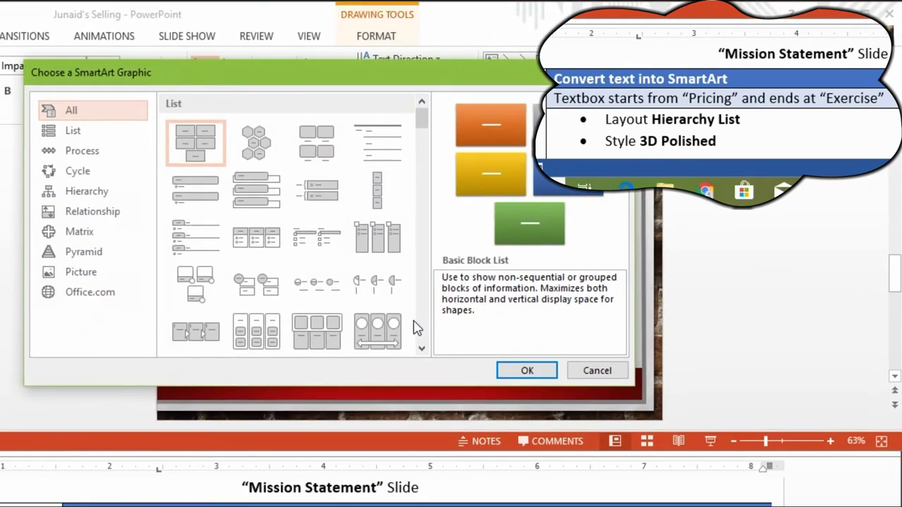
click(99, 134)
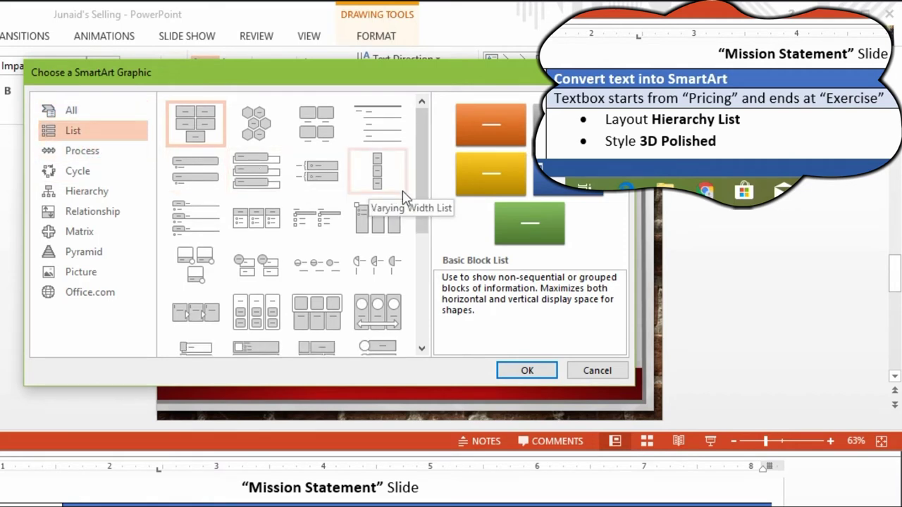
drag(417, 195, 416, 326)
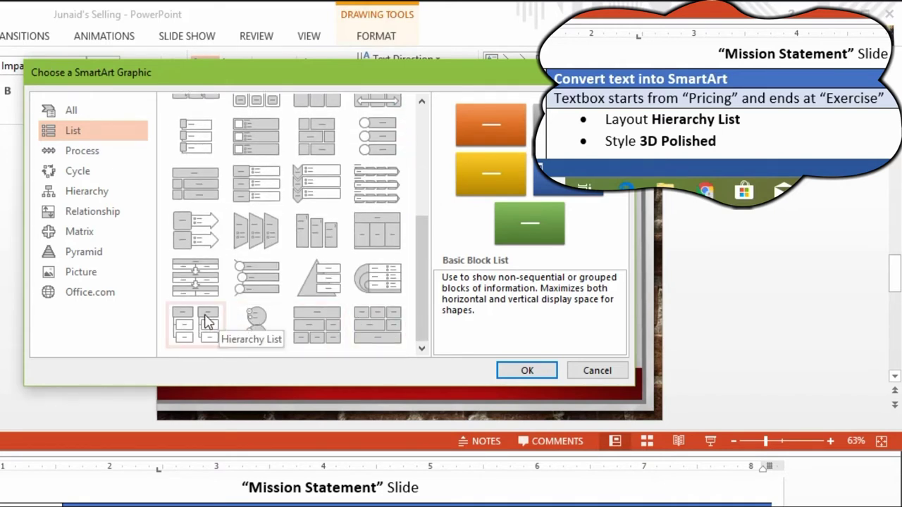
click(206, 322)
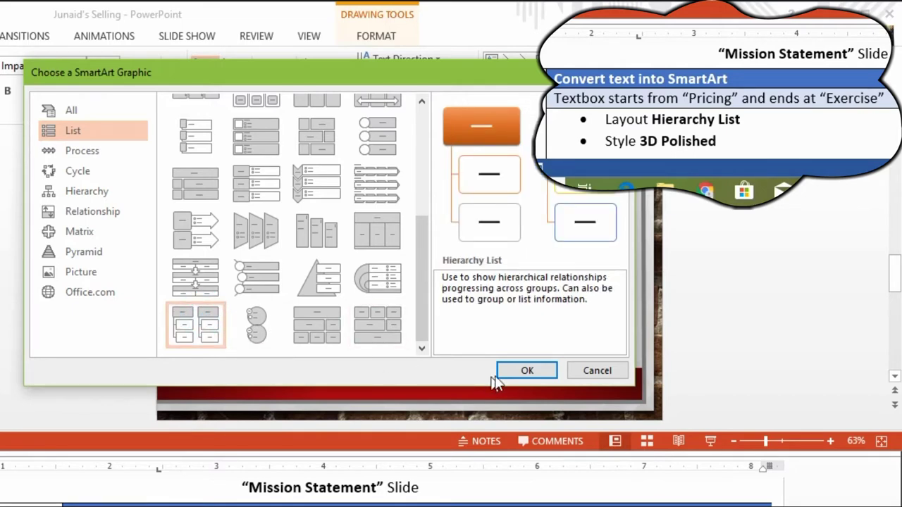
click(521, 372)
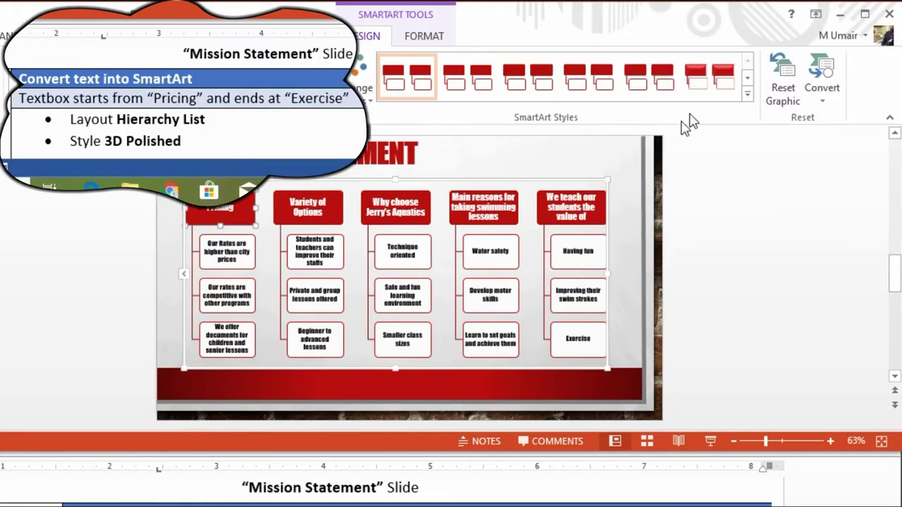
Apply the 3-D Polished SmartArt style and tick the Insert SmartArt task in Word.
click(748, 94)
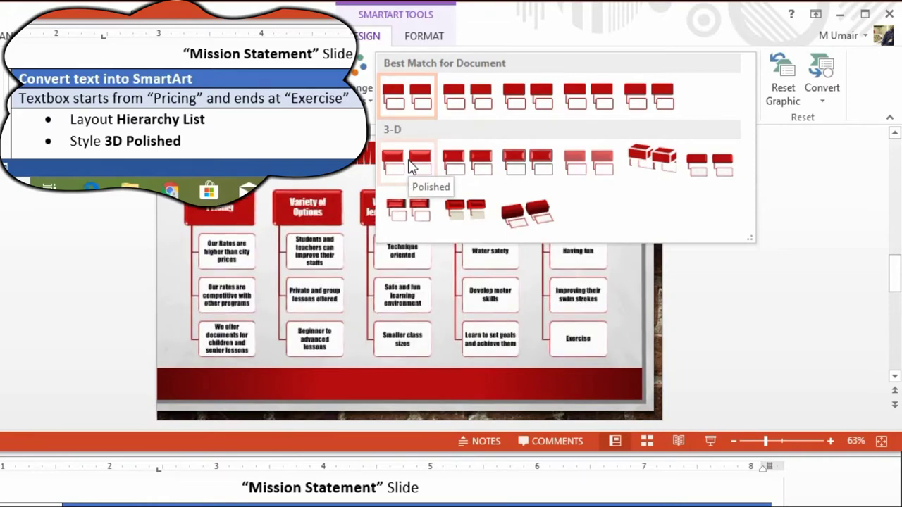
click(413, 166)
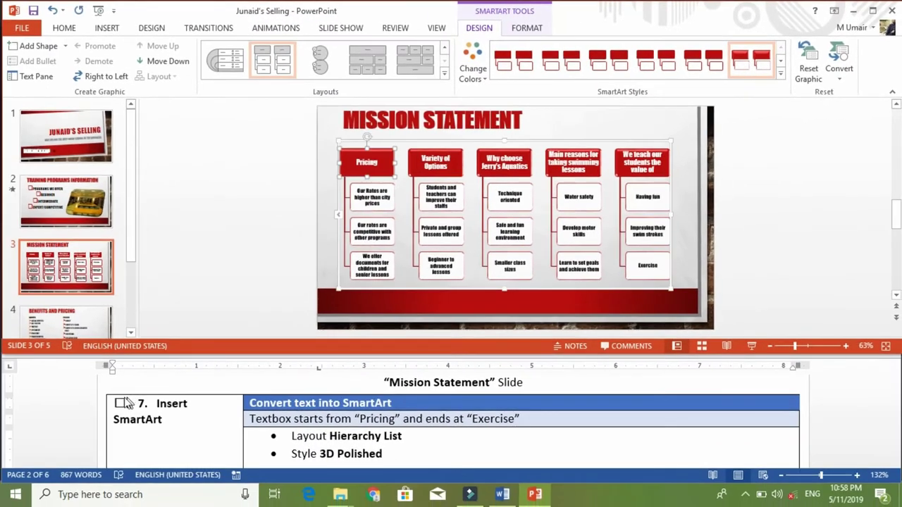
click(121, 403)
click(119, 404)
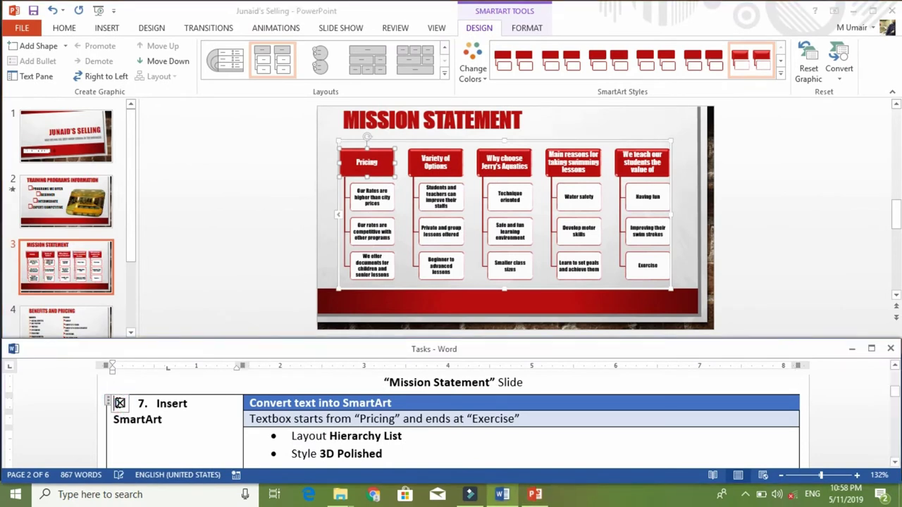
scroll(117, 401, down, 2)
scroll(117, 401, down, 1)
Switch the Mission Statement SmartArt to Right to Left so Pricing ends up on the right.
scroll(117, 401, down, 2)
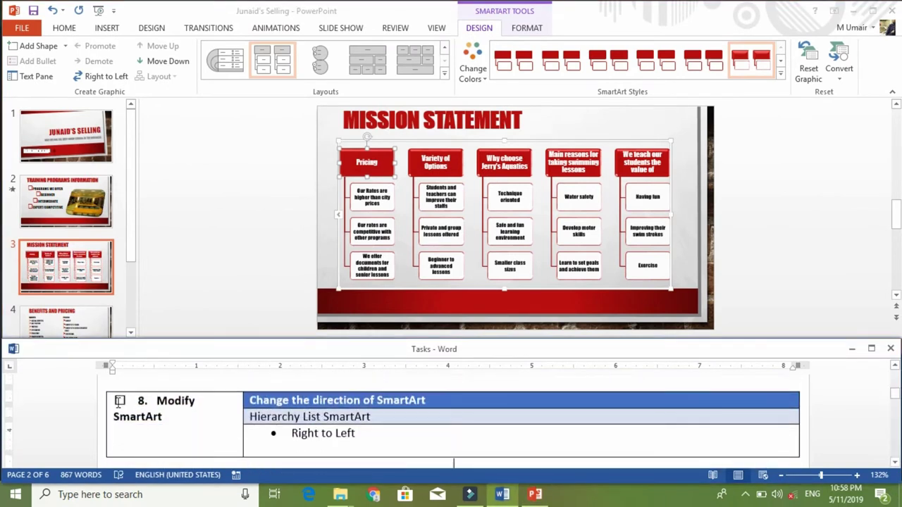
scroll(118, 402, down, 1)
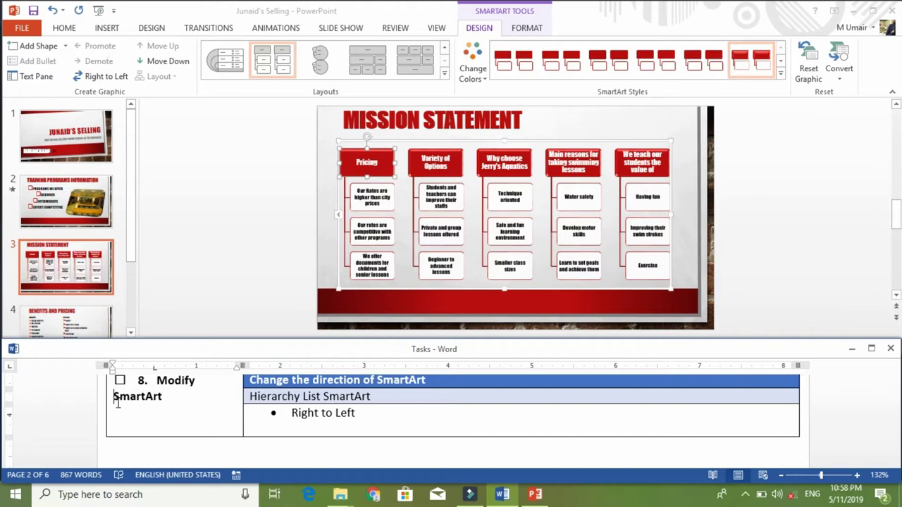
click(527, 143)
click(543, 141)
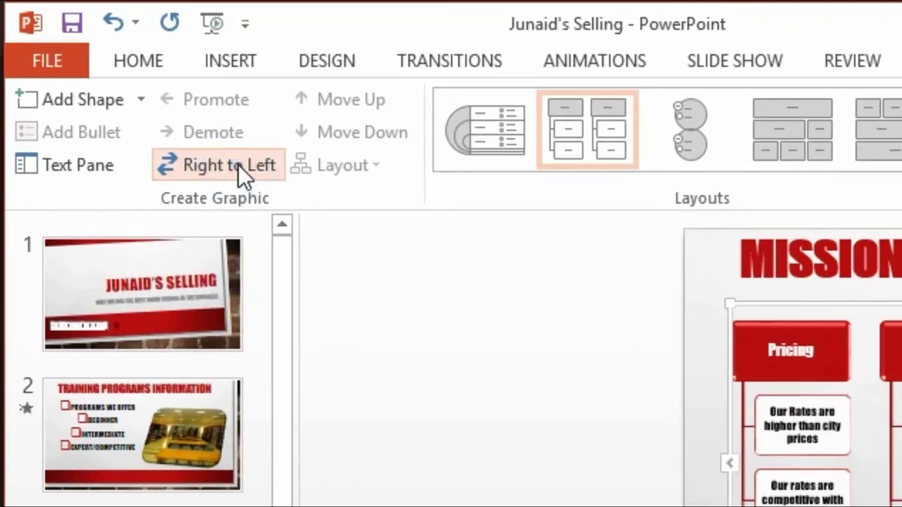
click(238, 165)
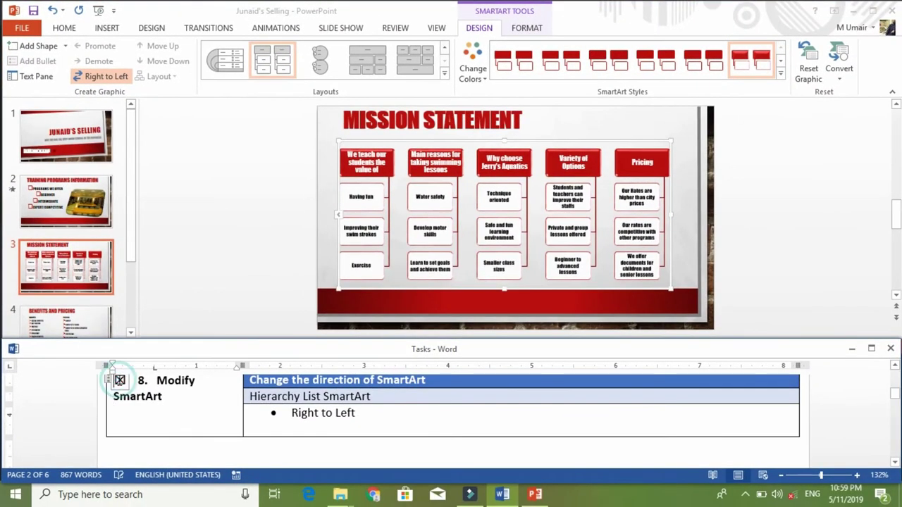
scroll(120, 380, down, 1)
Scroll the Word checklist to the Benefits and Pricing tasks and show slide 4.
scroll(120, 381, down, 1)
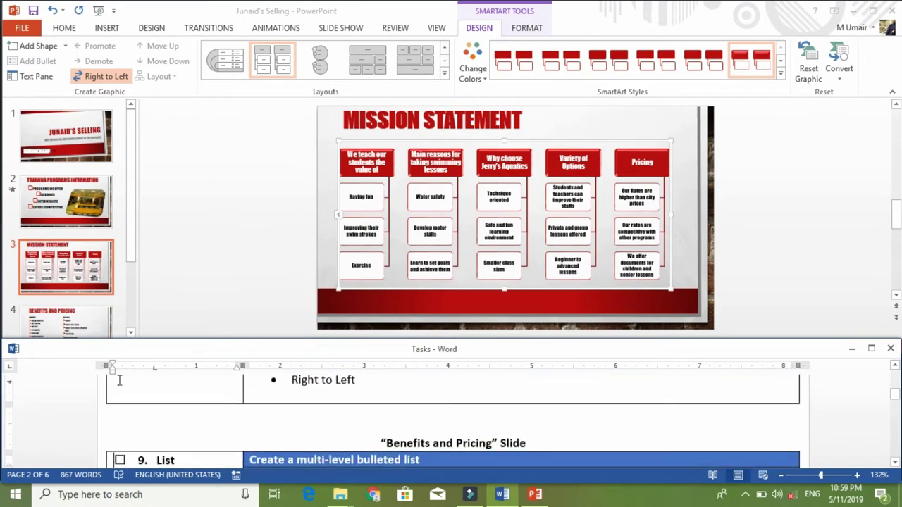
scroll(120, 381, down, 2)
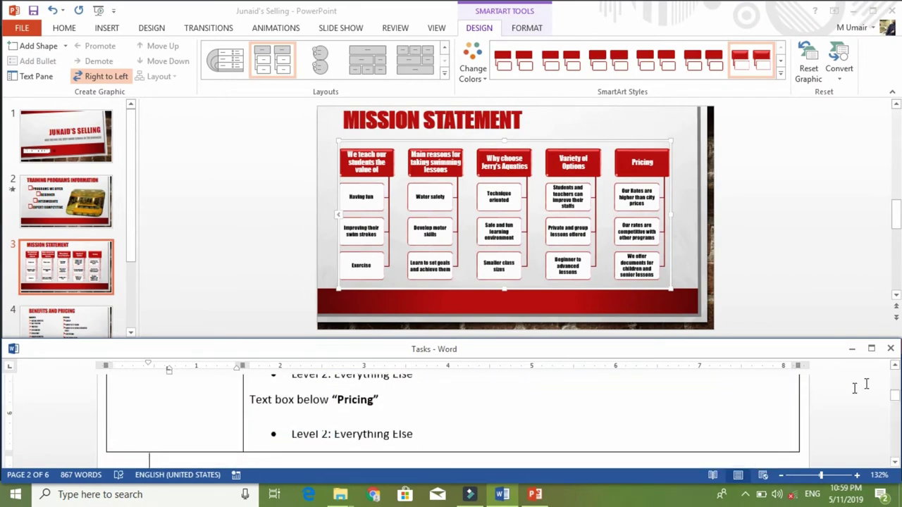
scroll(575, 409, down, 3)
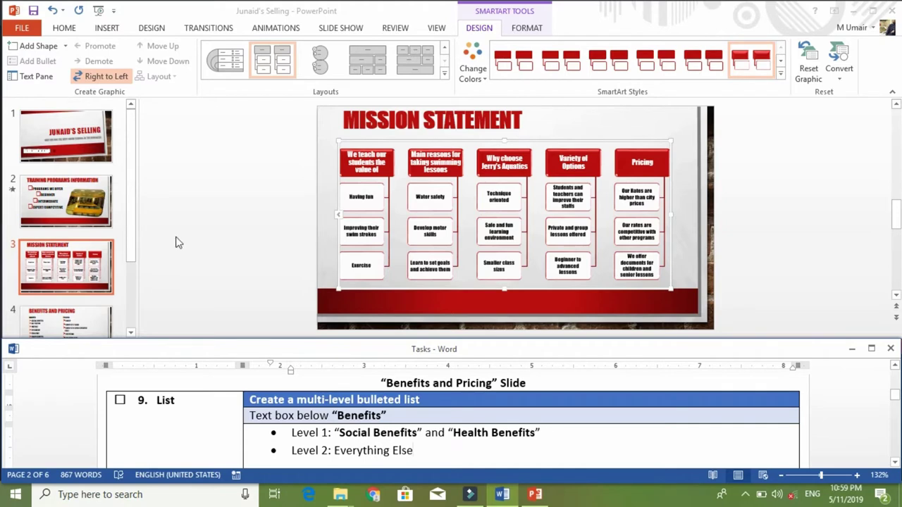
click(69, 330)
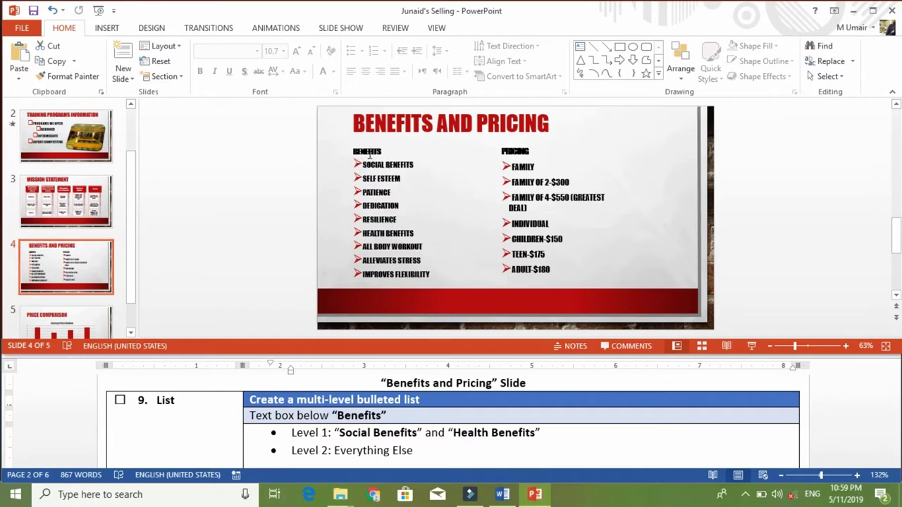
Indent SELF ESTEEM through RESILIENCE to level 2 under SOCIAL BENEFITS.
click(369, 154)
double_click(368, 154)
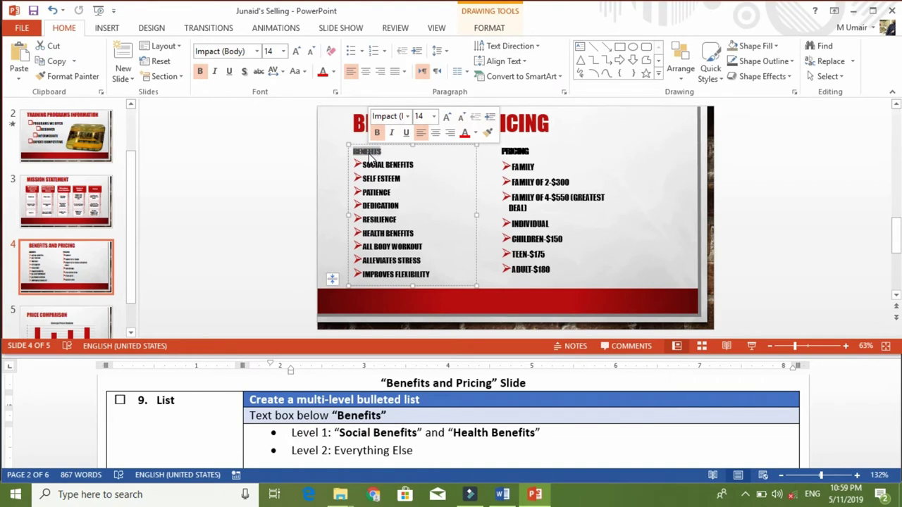
click(382, 161)
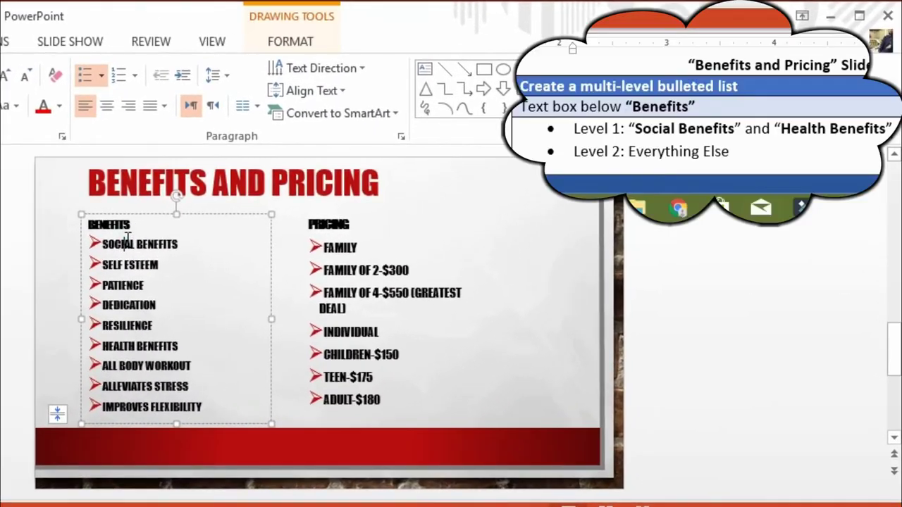
drag(363, 164, 379, 162)
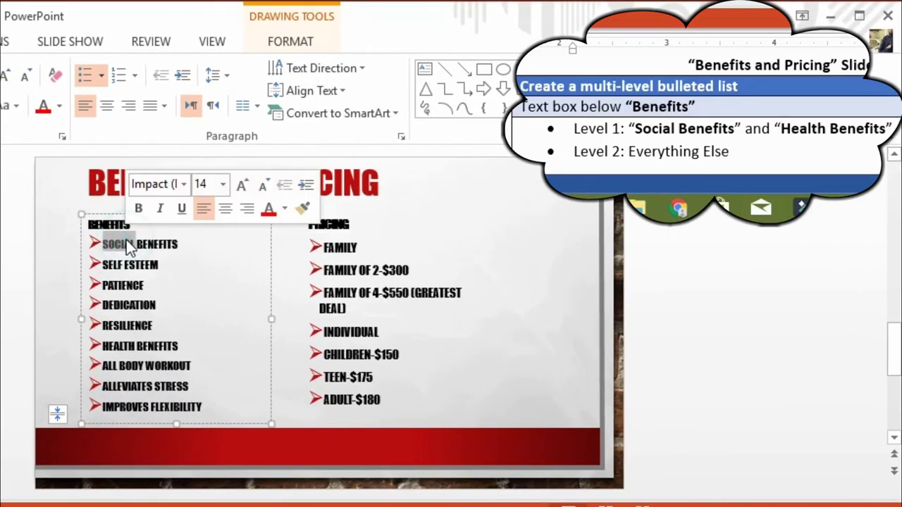
drag(126, 240, 134, 244)
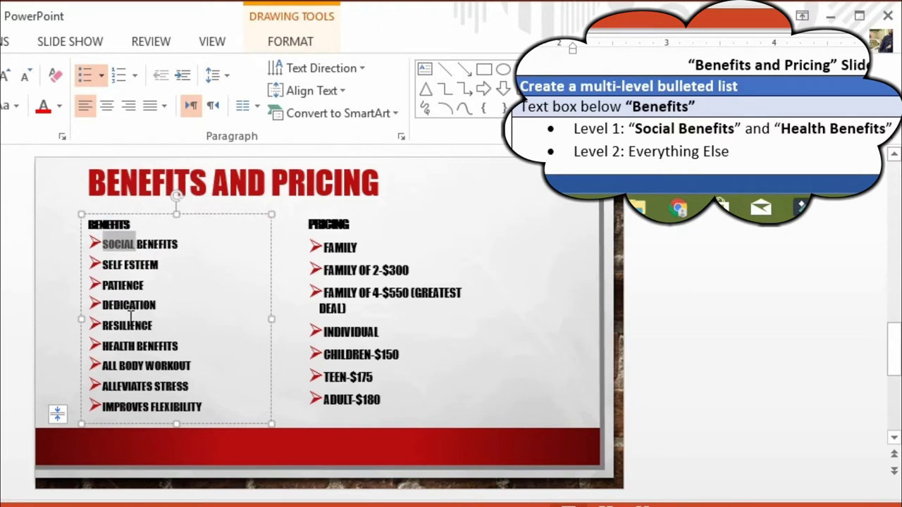
triple_click(131, 346)
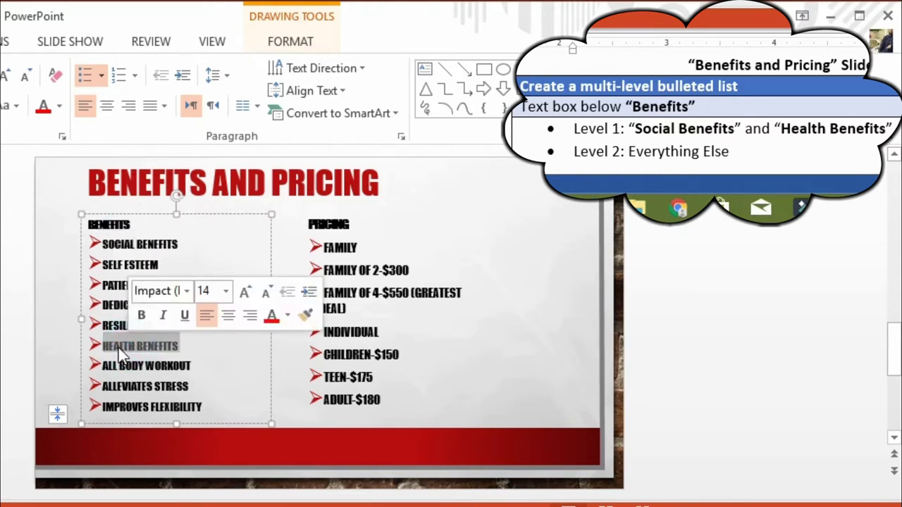
double_click(129, 304)
click(175, 311)
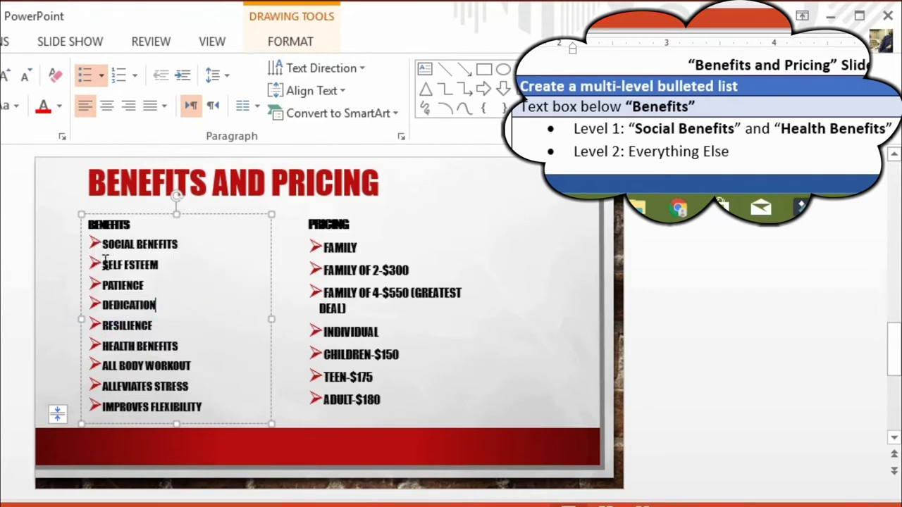
drag(105, 260, 166, 323)
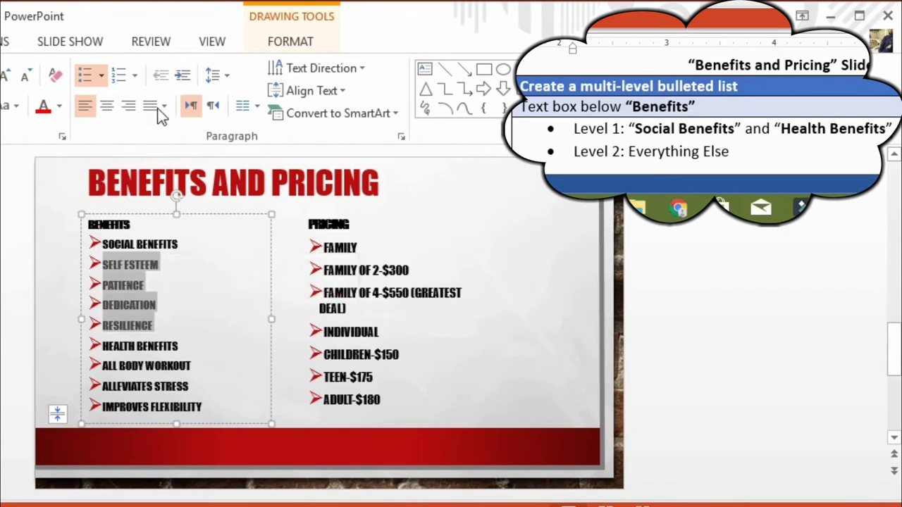
click(186, 75)
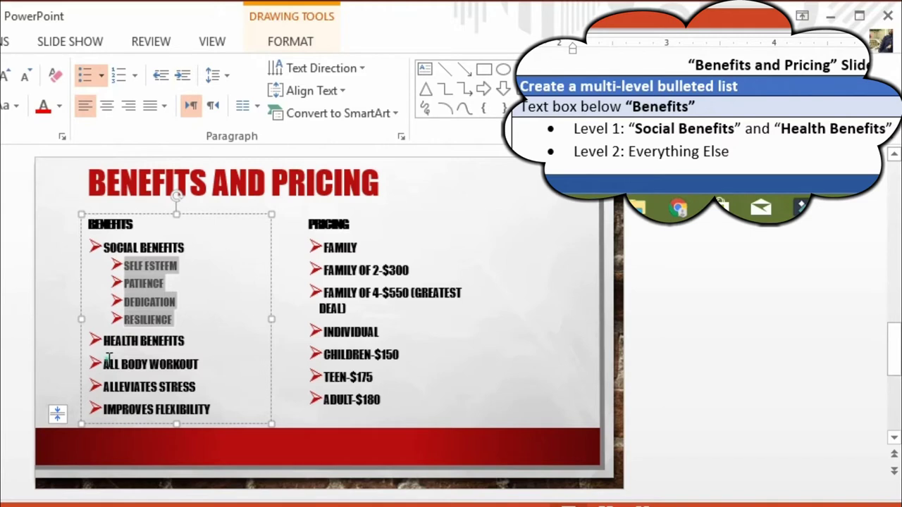
Indent All Body Workout through Improves Flexibility under HEALTH BENEFITS.
drag(105, 361, 213, 409)
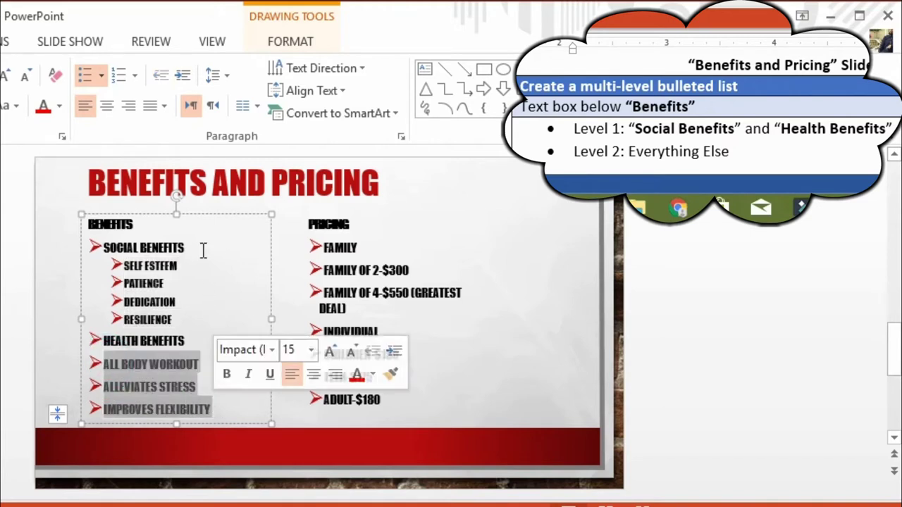
click(182, 74)
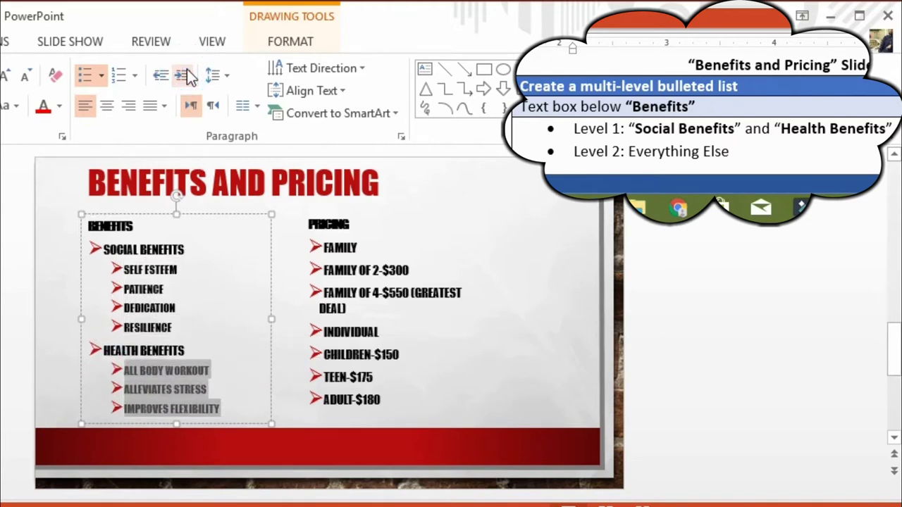
click(717, 132)
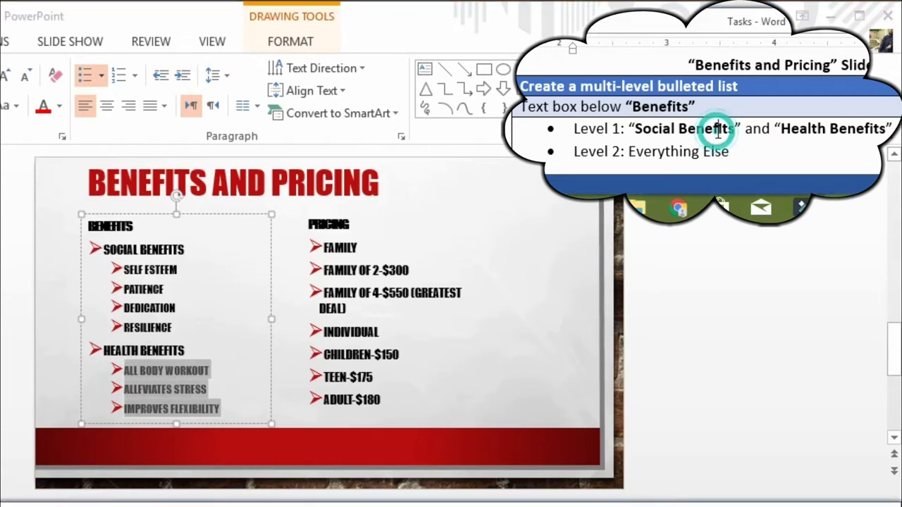
scroll(718, 131, down, 2)
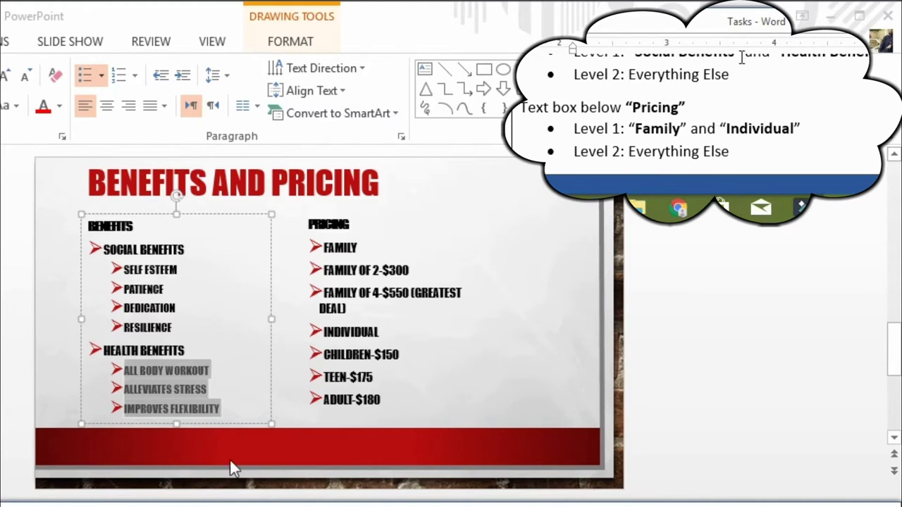
Indent the two Family Of price lines under FAMILY.
click(331, 215)
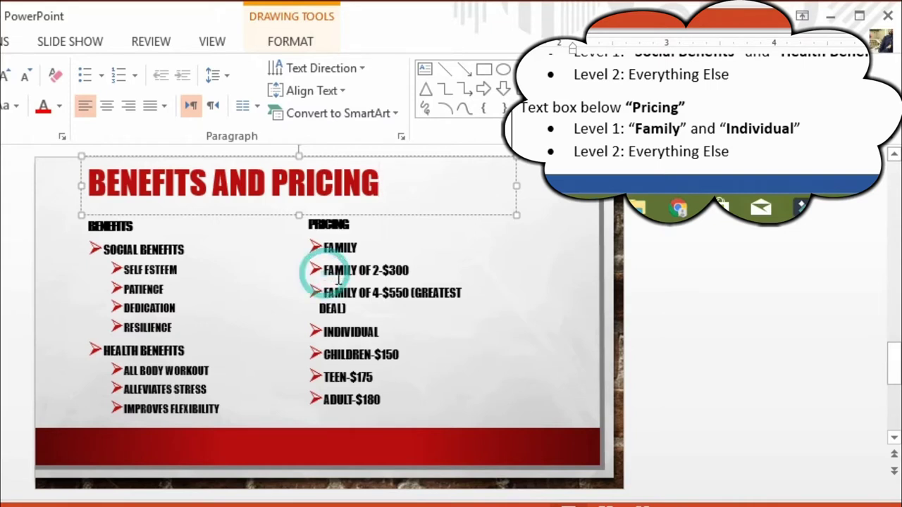
drag(324, 272, 358, 306)
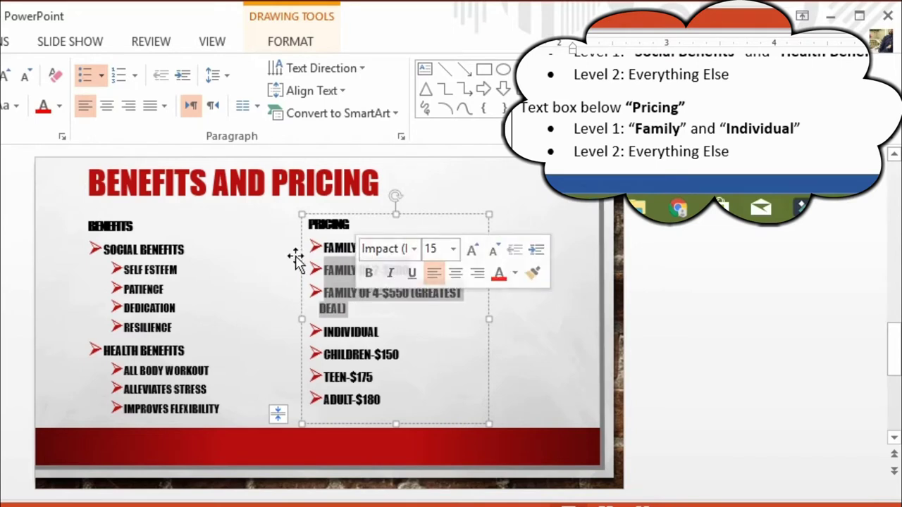
click(183, 80)
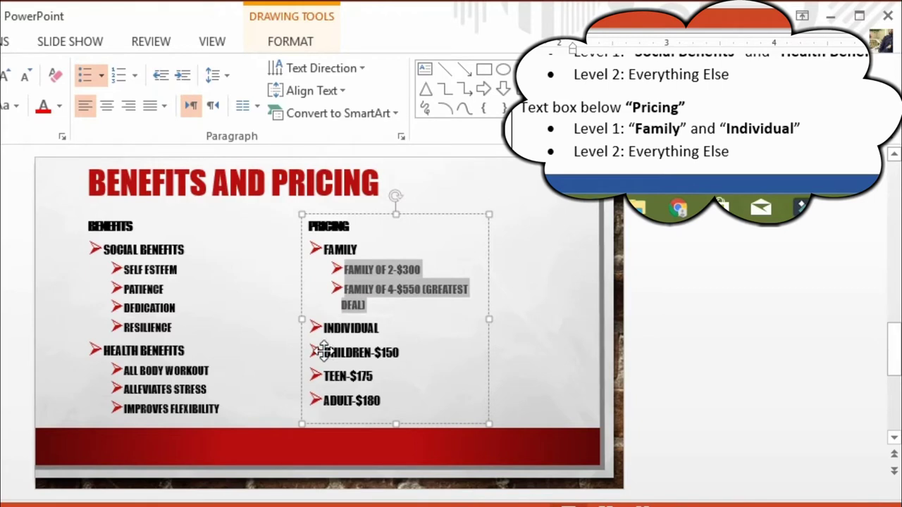
Indent CHILDREN, TEEN and ADULT under INDIVIDUAL and tick the List task in Word.
drag(322, 350, 396, 401)
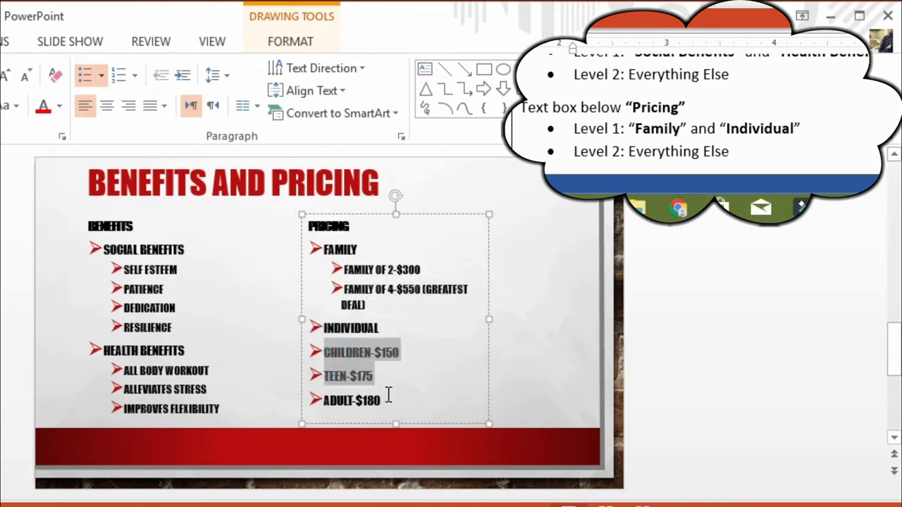
click(183, 80)
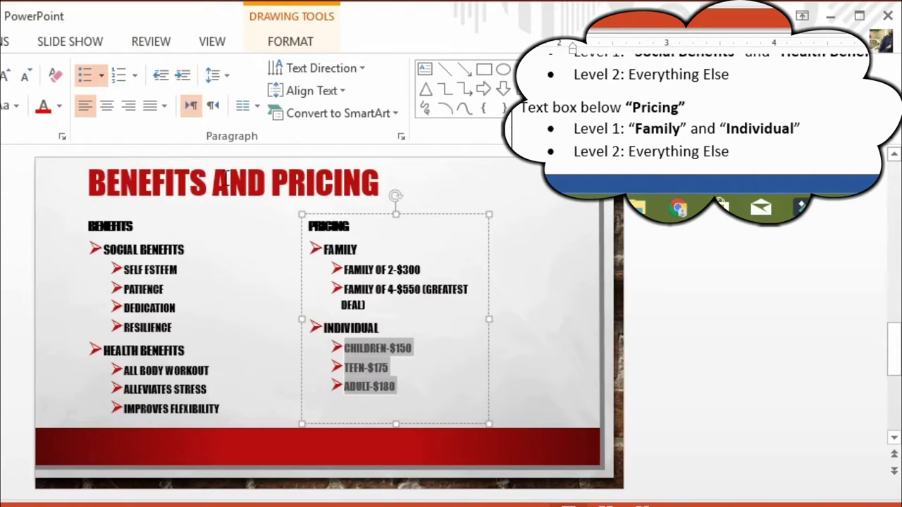
click(238, 249)
scroll(698, 70, down, 1)
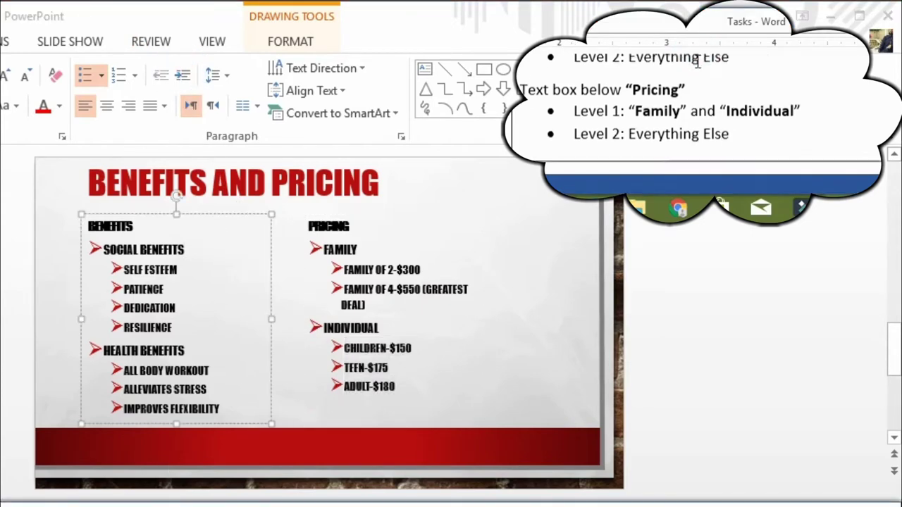
scroll(698, 67, up, 3)
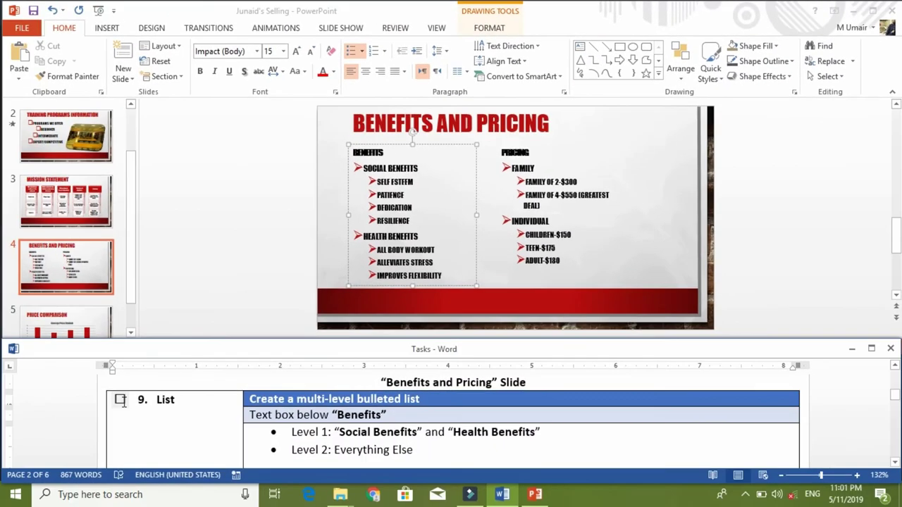
click(120, 400)
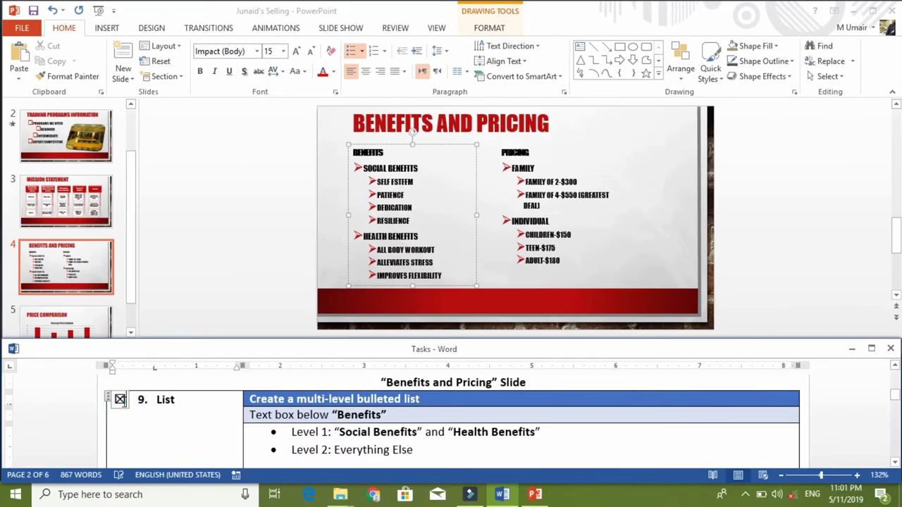
Select the Benefits text box and Shift-add the Pricing text box on slide 4.
scroll(121, 401, down, 3)
scroll(123, 402, down, 2)
scroll(123, 402, up, 1)
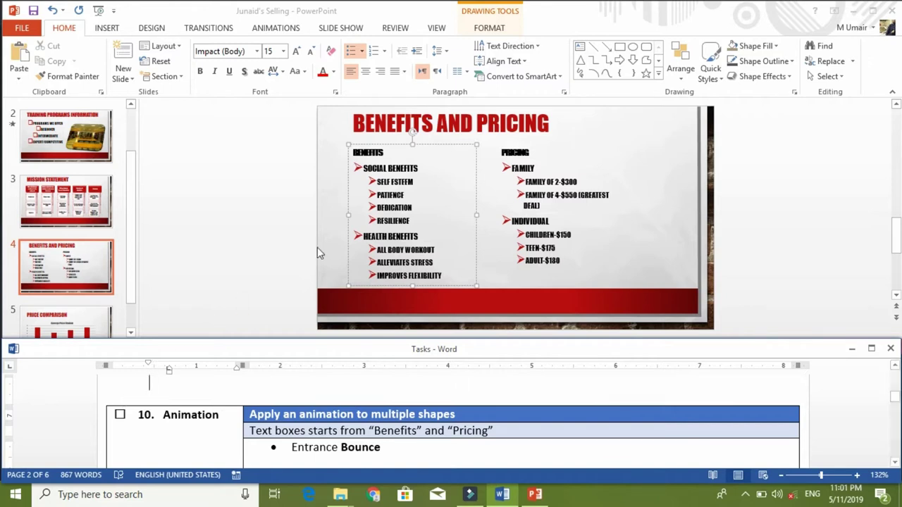
click(548, 163)
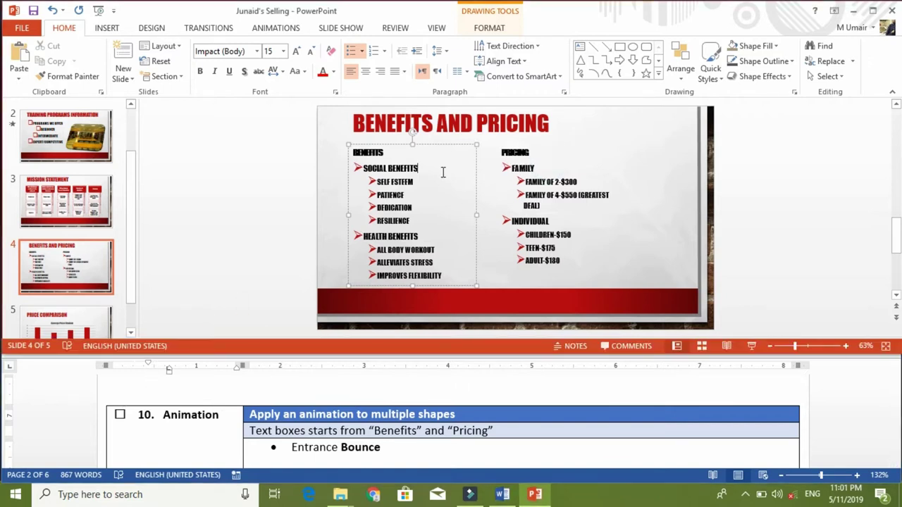
click(592, 152)
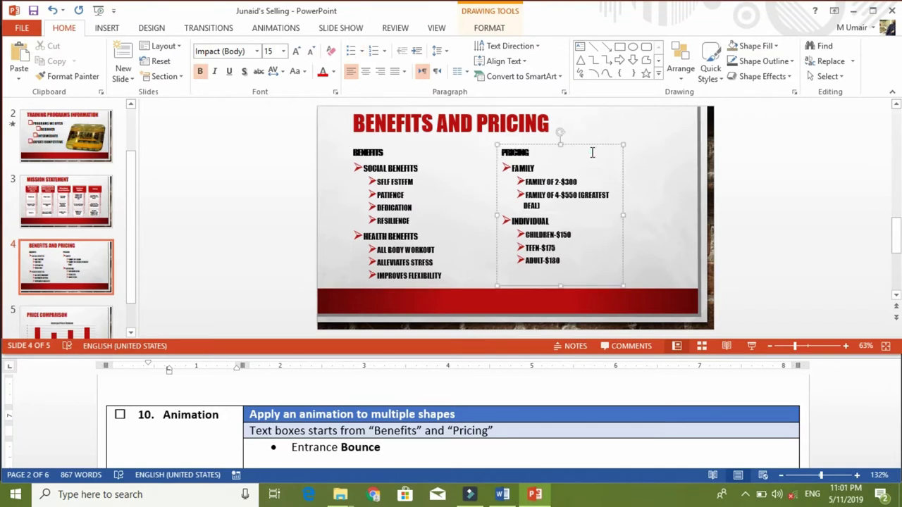
click(460, 164)
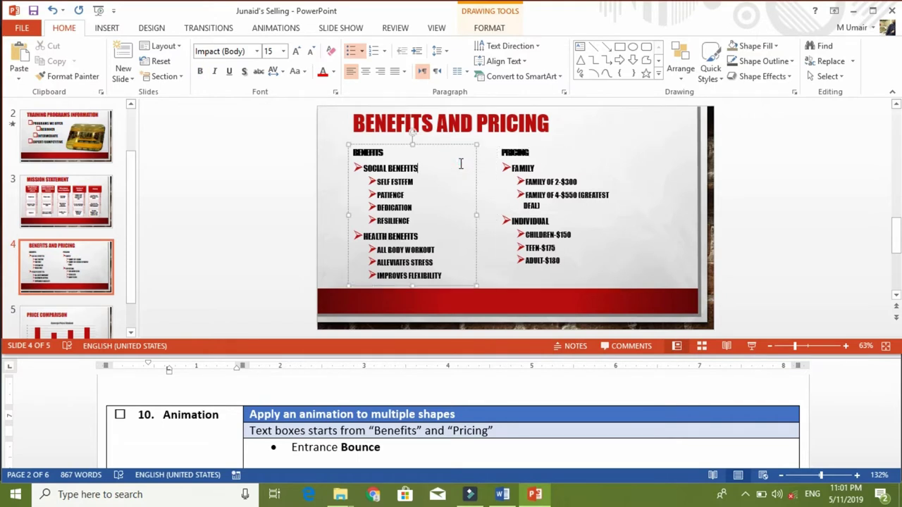
shift+click(603, 155)
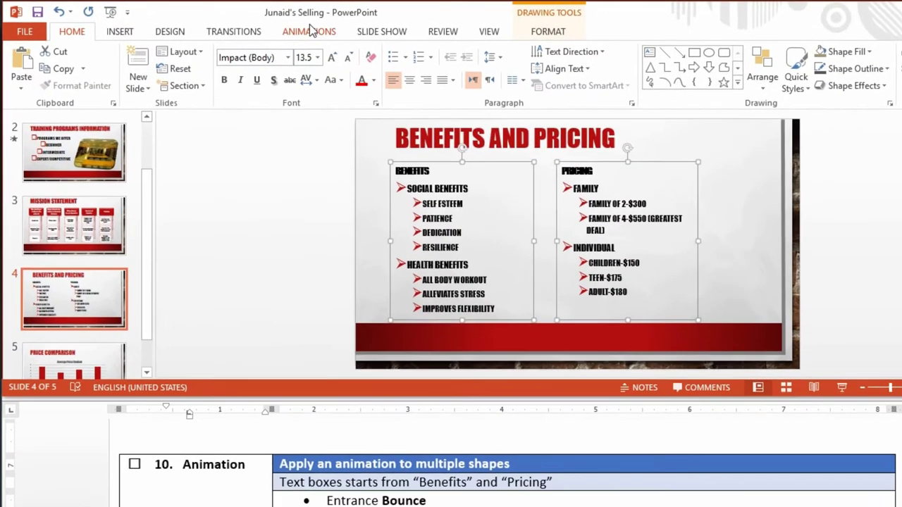
Give both the Benefits and Pricing text boxes the Bounce entrance animation.
click(311, 28)
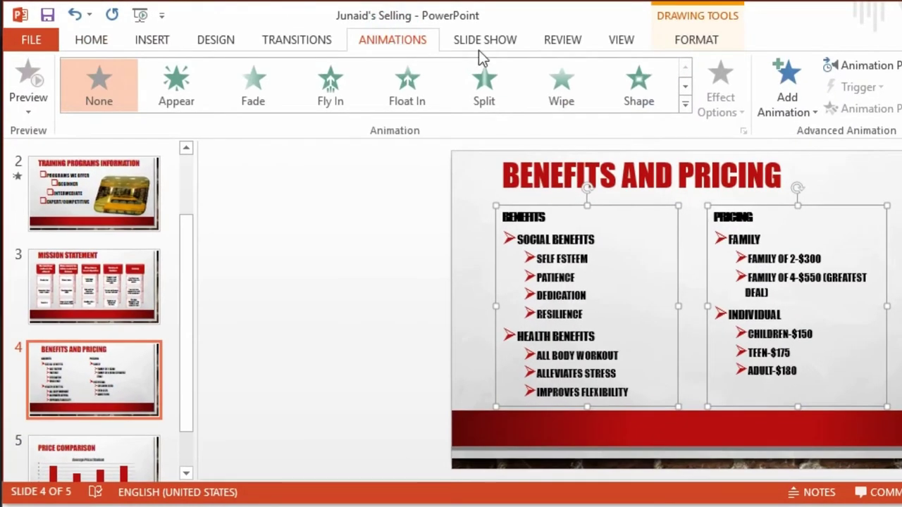
click(686, 105)
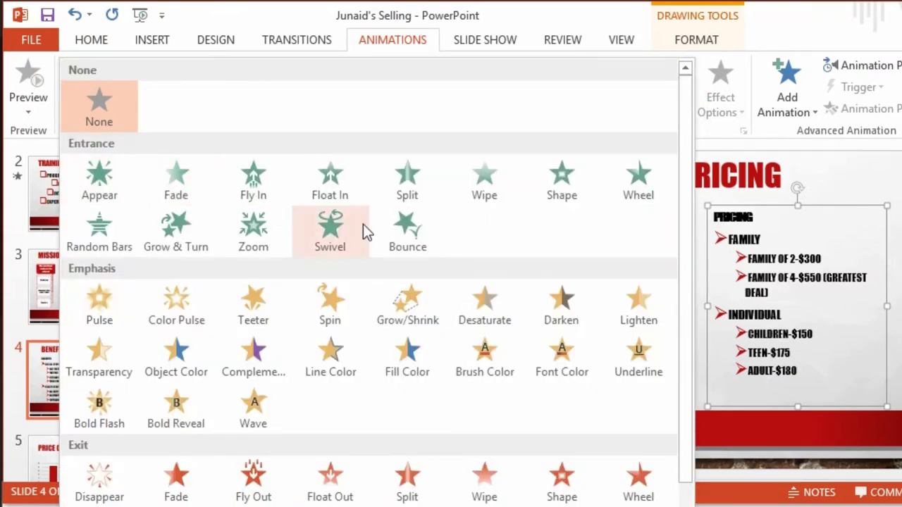
click(401, 232)
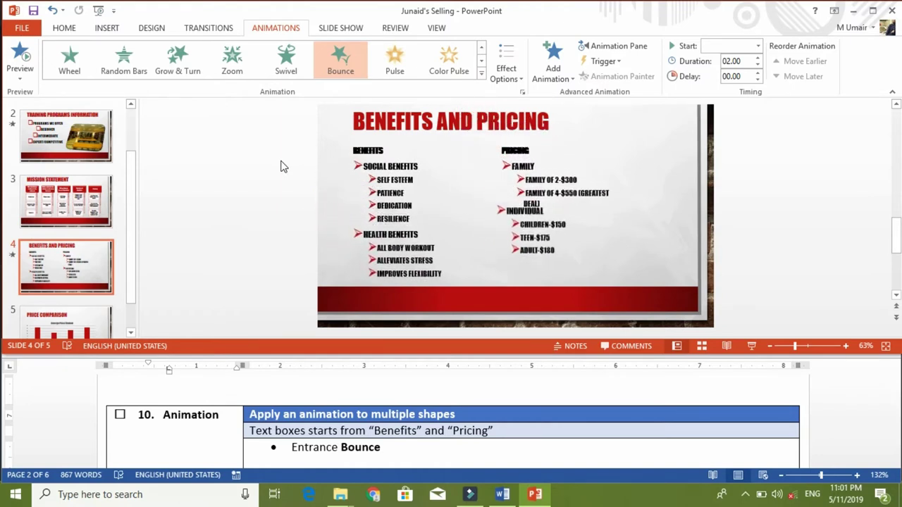
Tick the Animation task in the Word checklist.
click(120, 416)
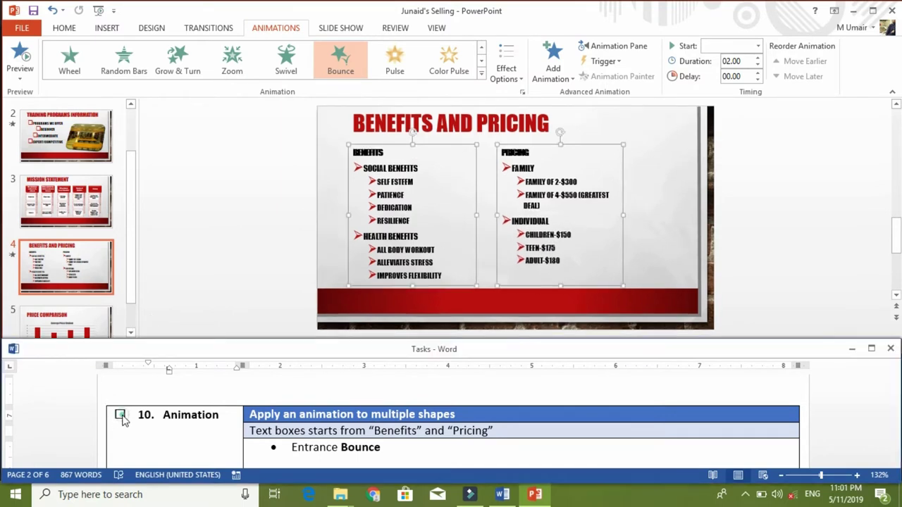
click(121, 416)
scroll(120, 416, down, 3)
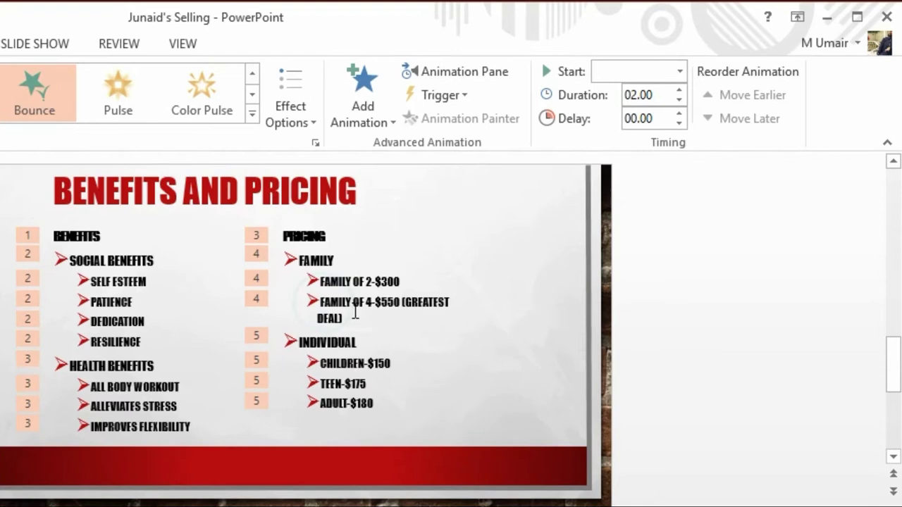
Set a 00.50 delay on animation step 4, the Family of 4 greatest deal line, and preview.
triple_click(363, 317)
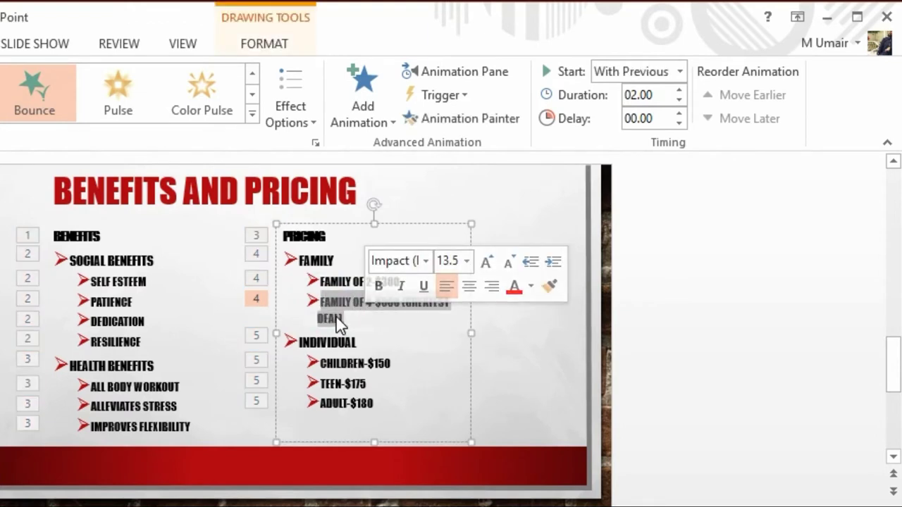
click(336, 317)
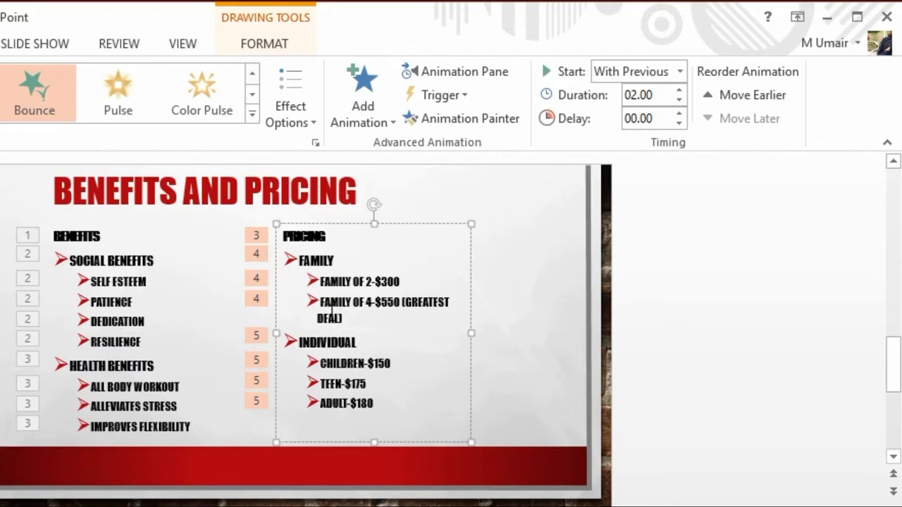
click(257, 300)
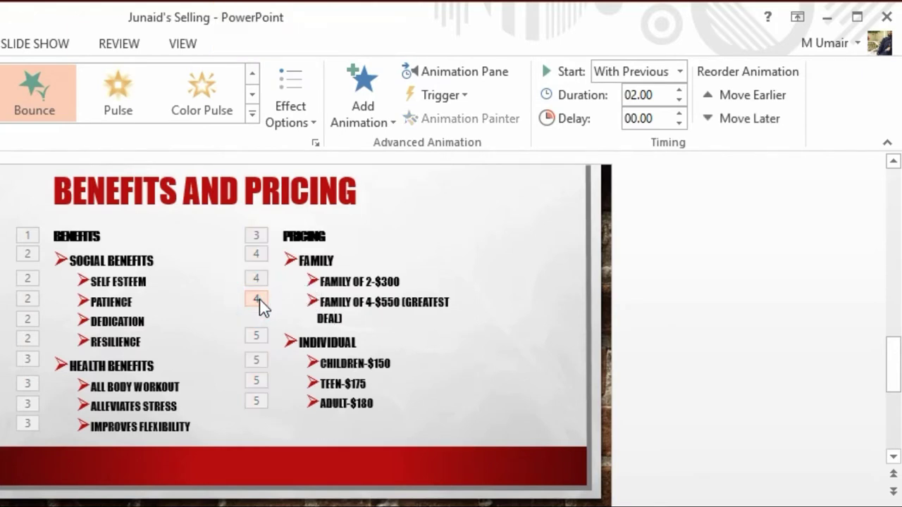
click(258, 299)
click(656, 117)
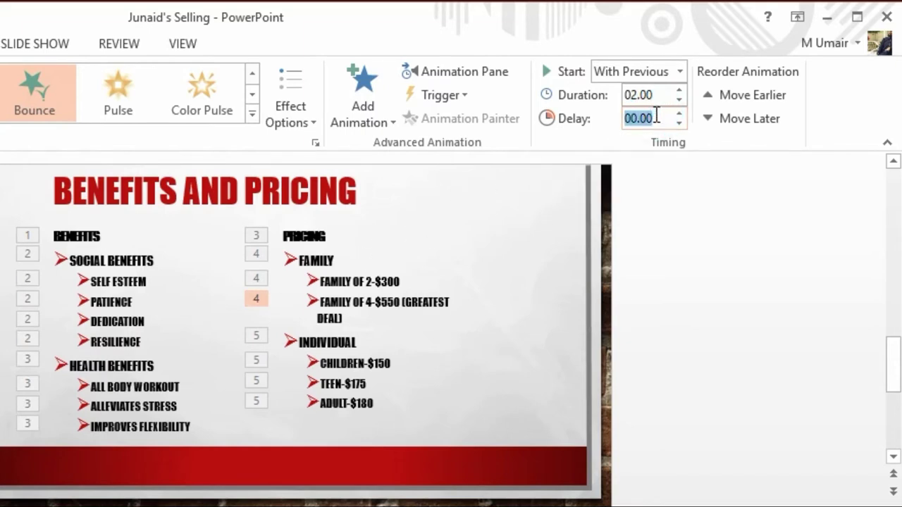
text(00.)
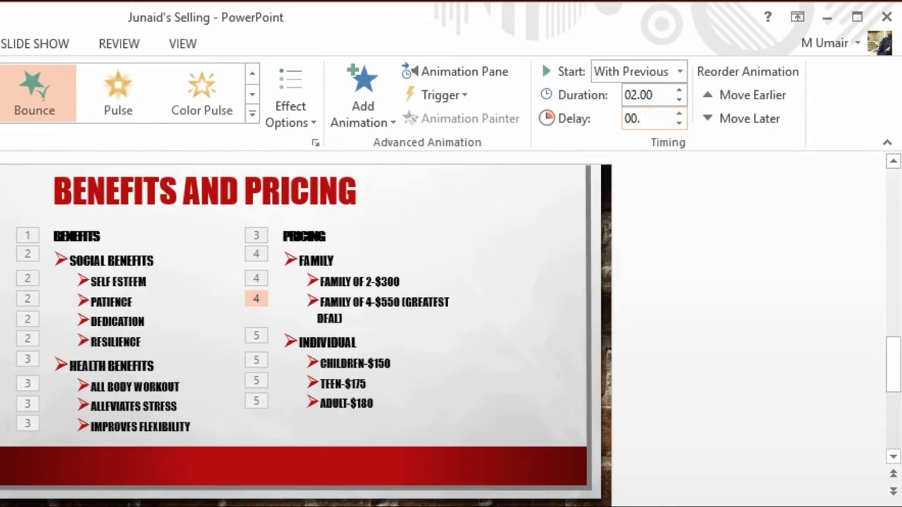
text(50)
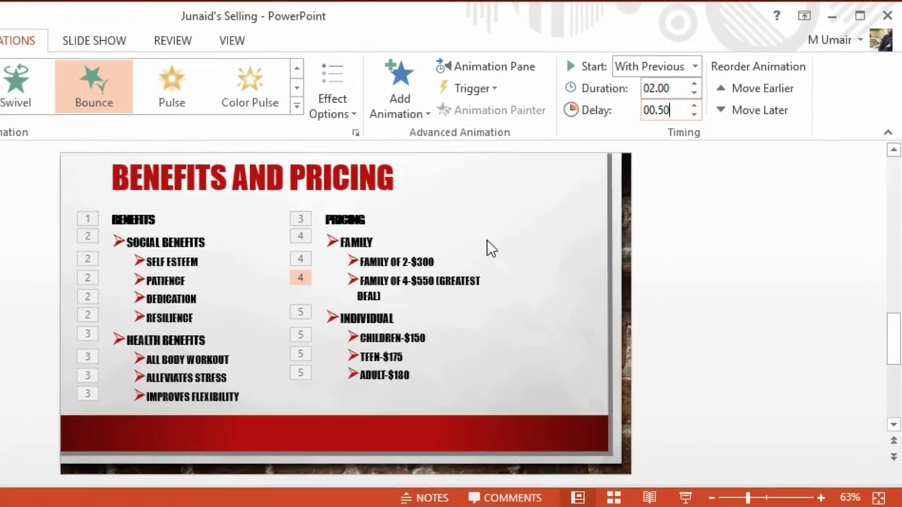
click(433, 254)
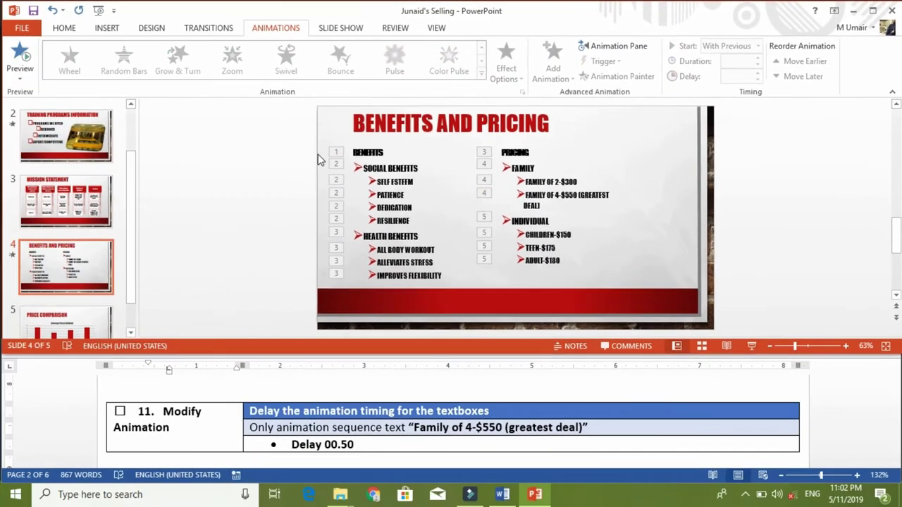
click(21, 60)
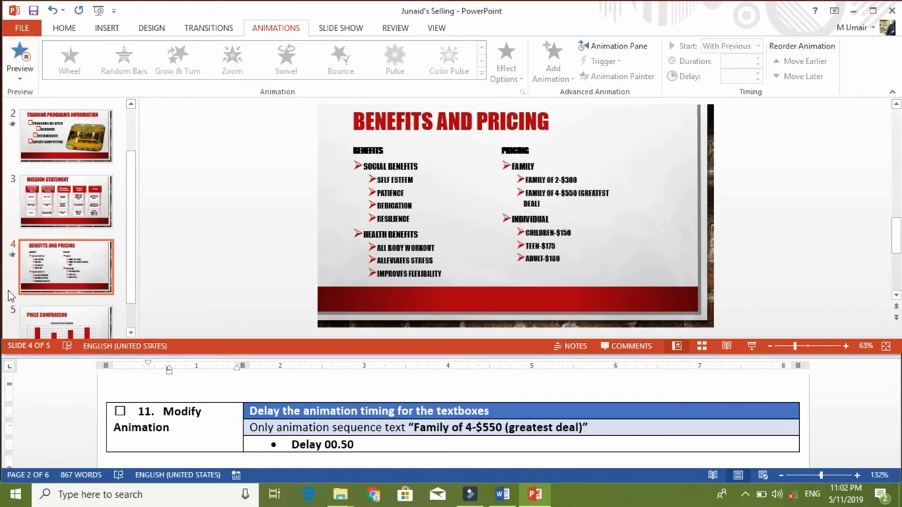
Tick the Modify Animation task in Word and scroll to task 12.
click(120, 413)
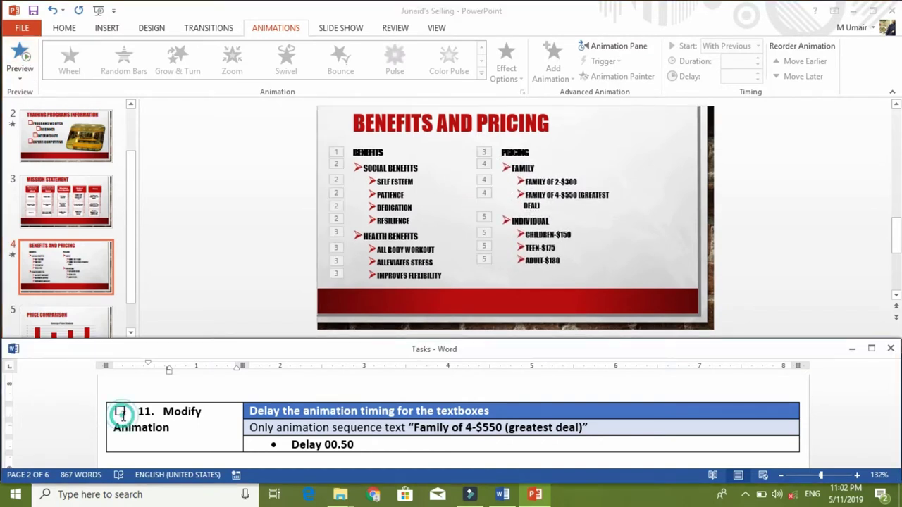
click(120, 411)
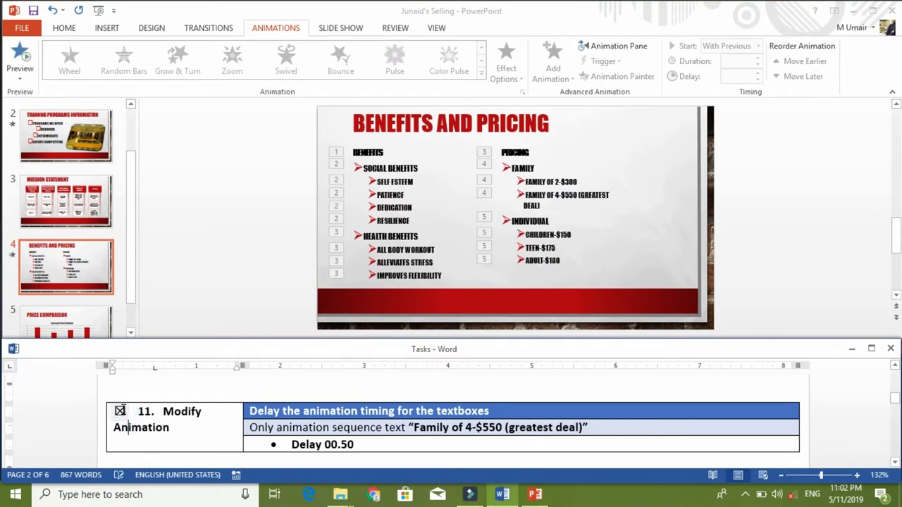
scroll(121, 411, down, 3)
scroll(121, 411, down, 2)
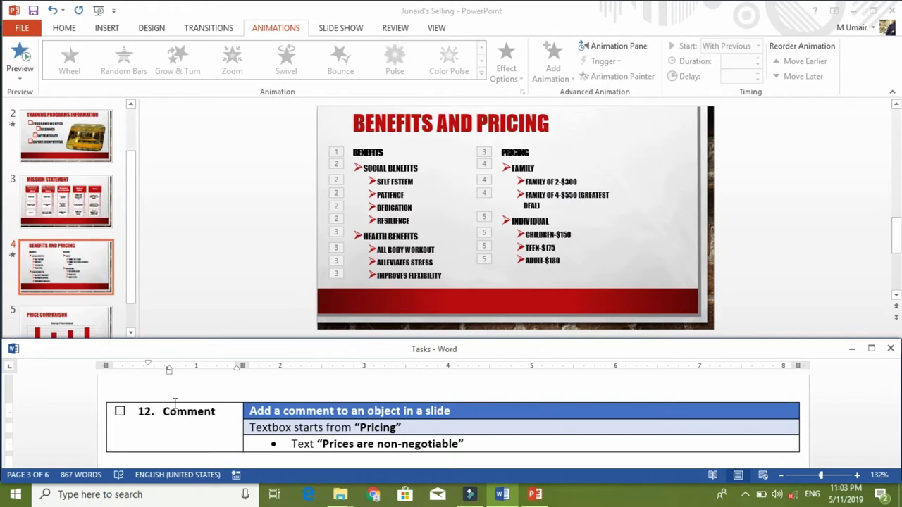
Add the comment 'Prices are non-negotiable' to the Pricing text box and close the Comments pane.
click(569, 165)
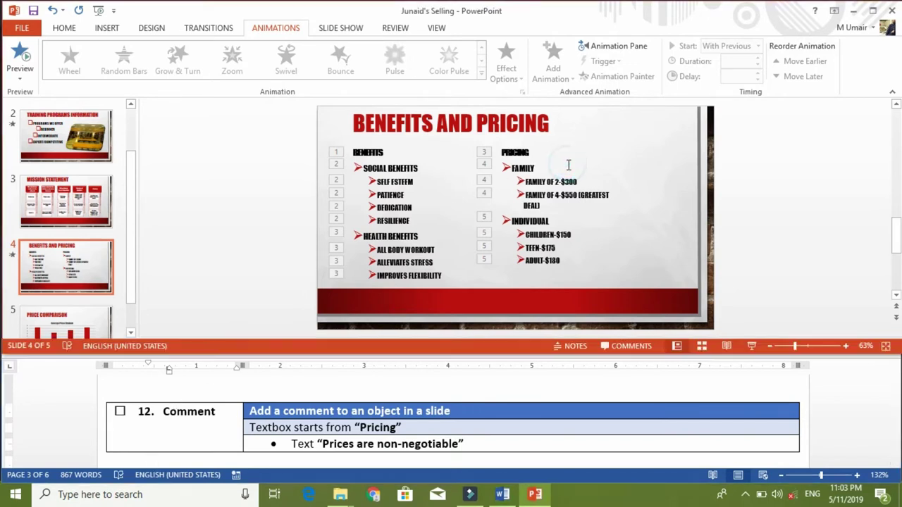
click(568, 165)
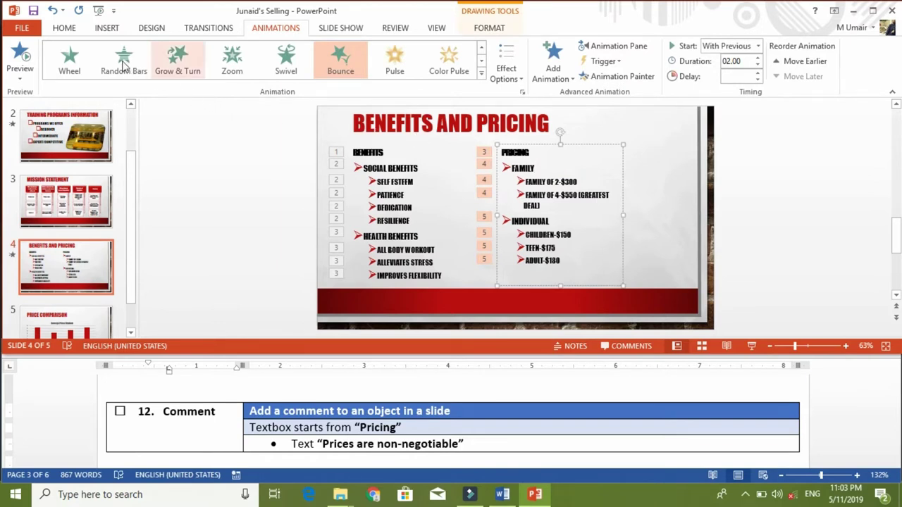
click(64, 28)
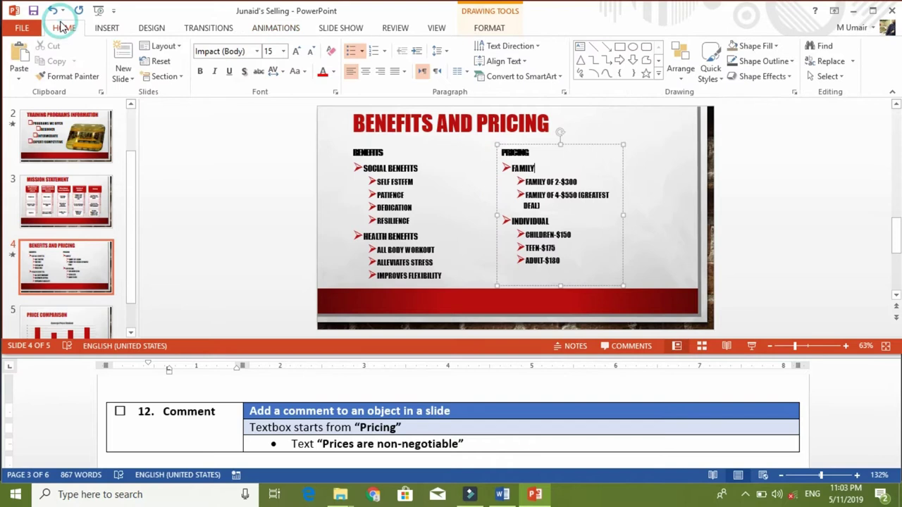
click(108, 28)
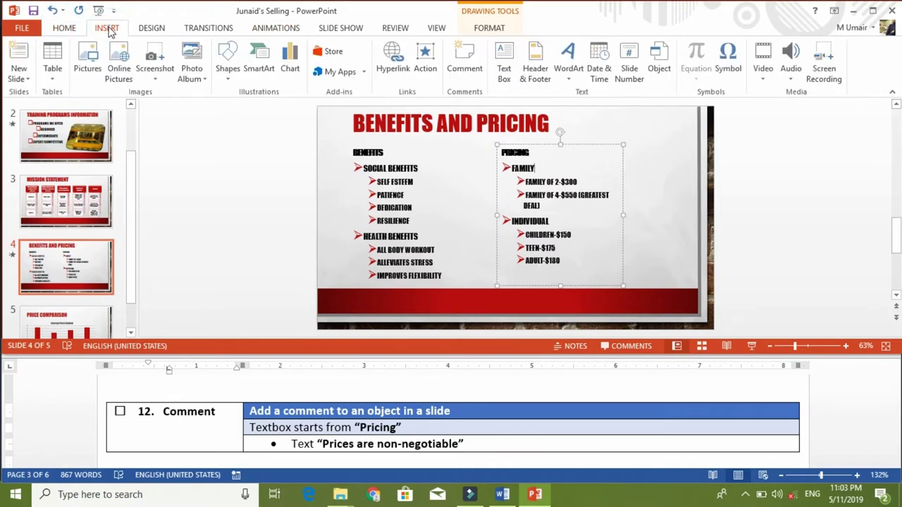
click(465, 61)
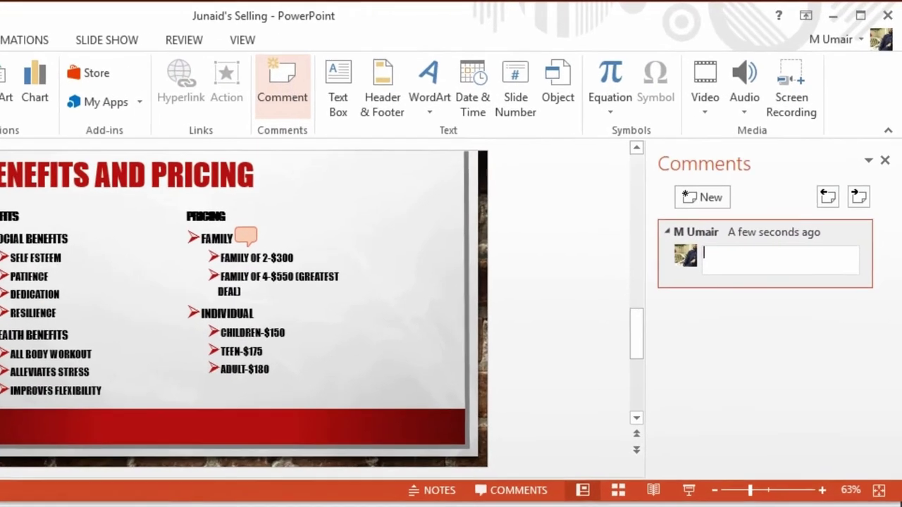
text(Pr)
text(i)
text(ces )
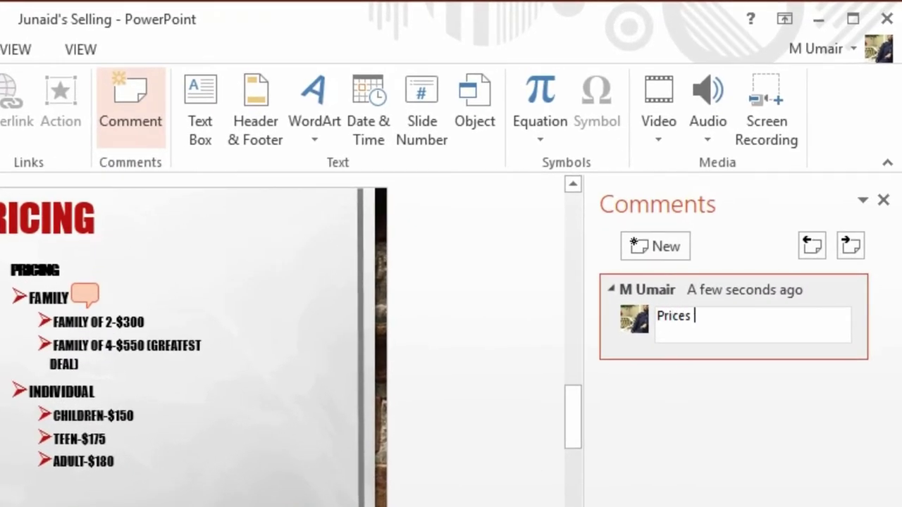
text(are )
text(non)
text(-neg)
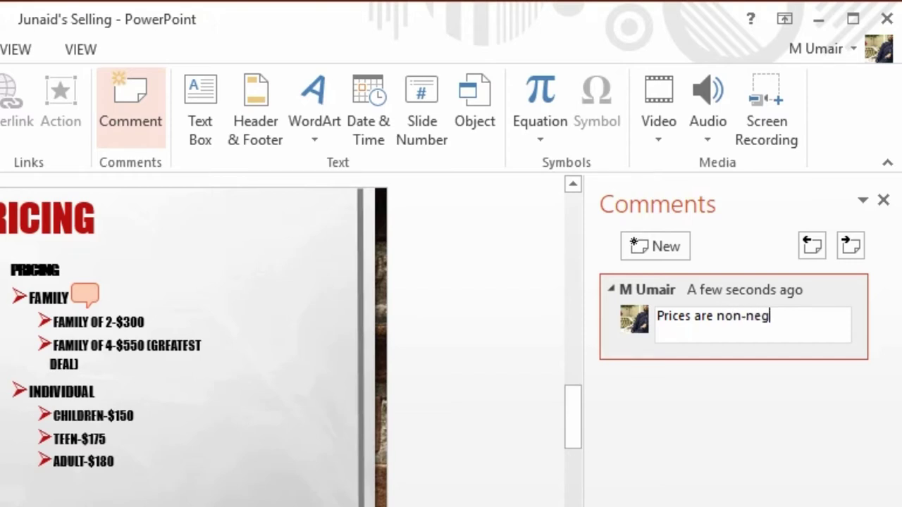
text(otiable)
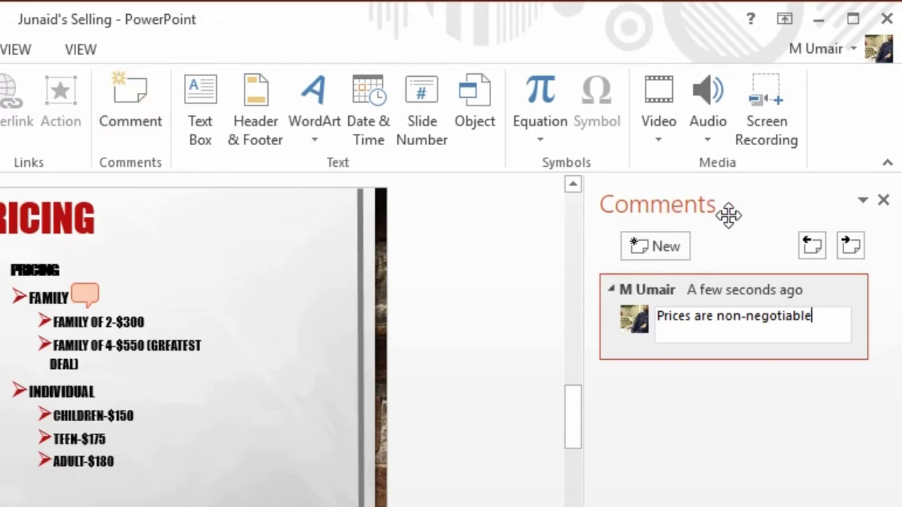
click(885, 202)
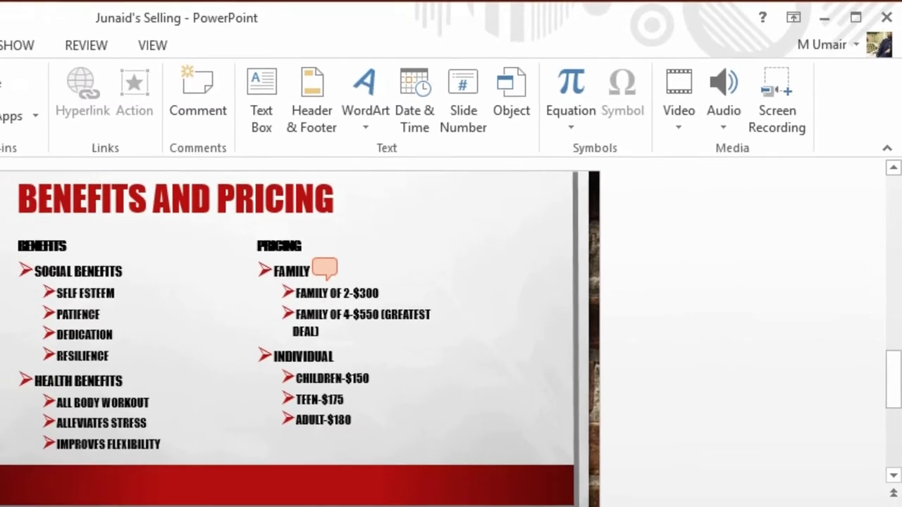
Apply the Title and Content layout to slide 5, Price Comparison.
scroll(93, 421, down, 2)
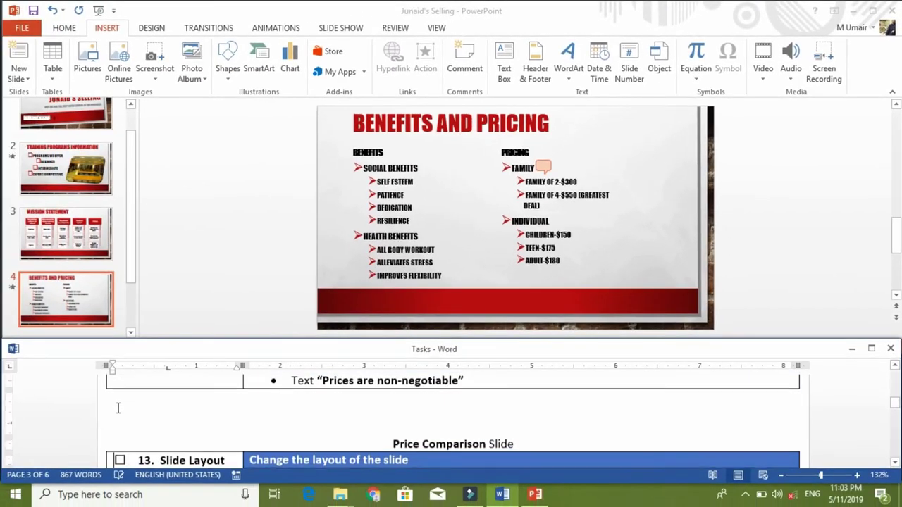
scroll(94, 421, down, 1)
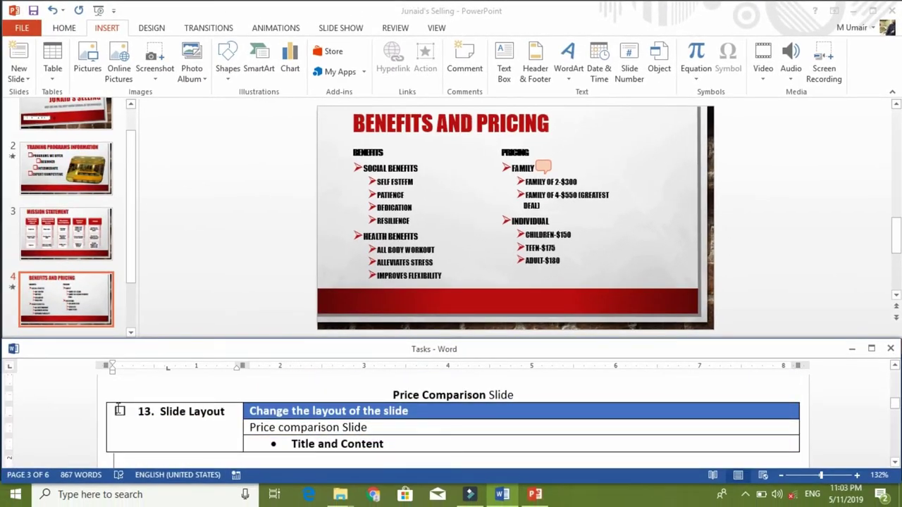
click(131, 257)
click(129, 305)
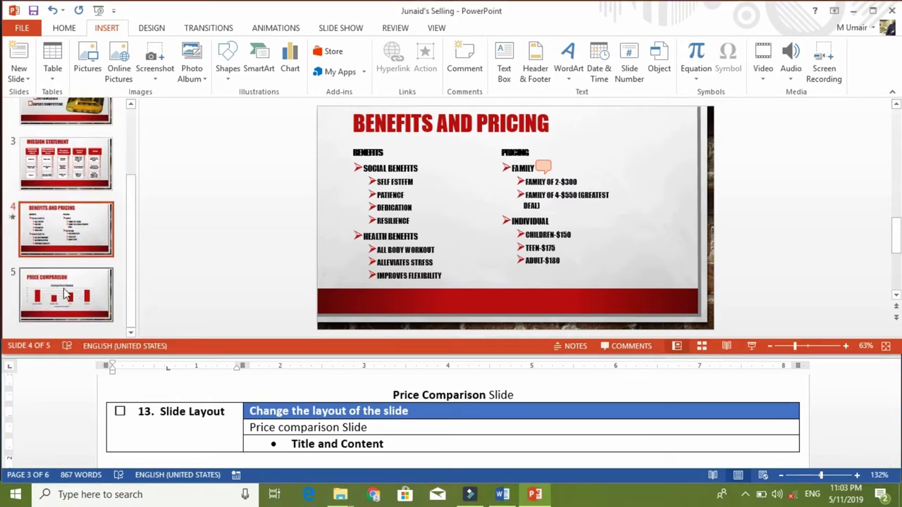
click(66, 295)
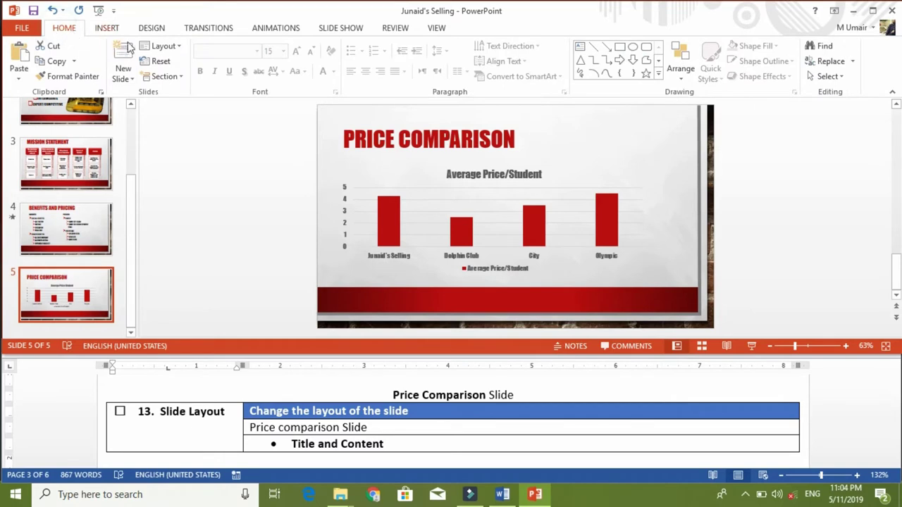
click(176, 47)
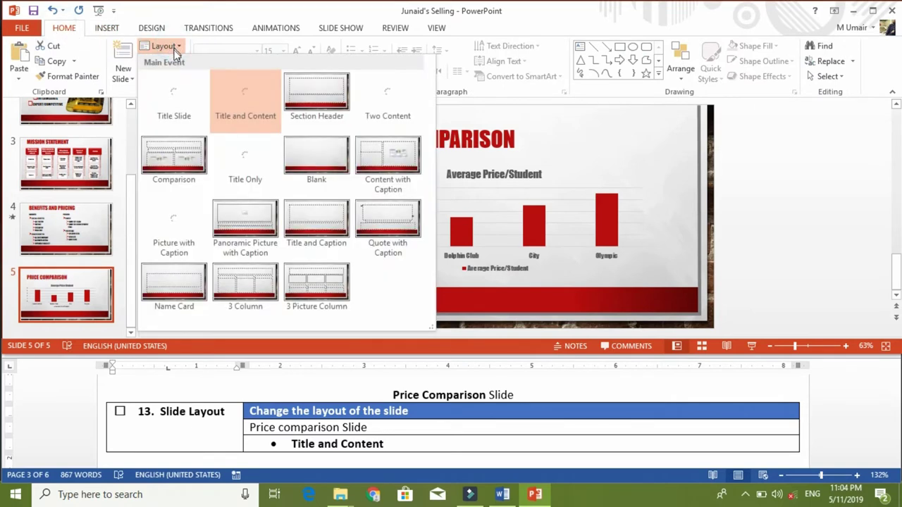
click(255, 118)
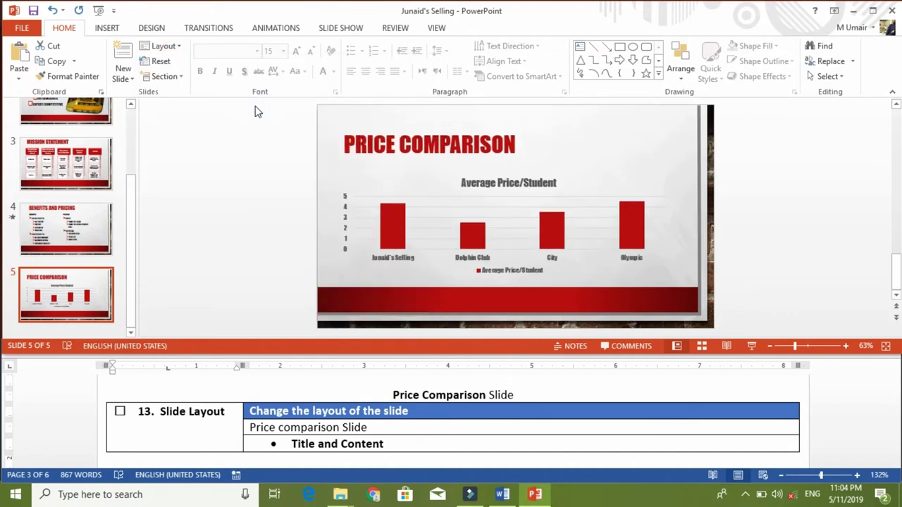
Tick off the Slide Layout task in the Word checklist.
click(119, 414)
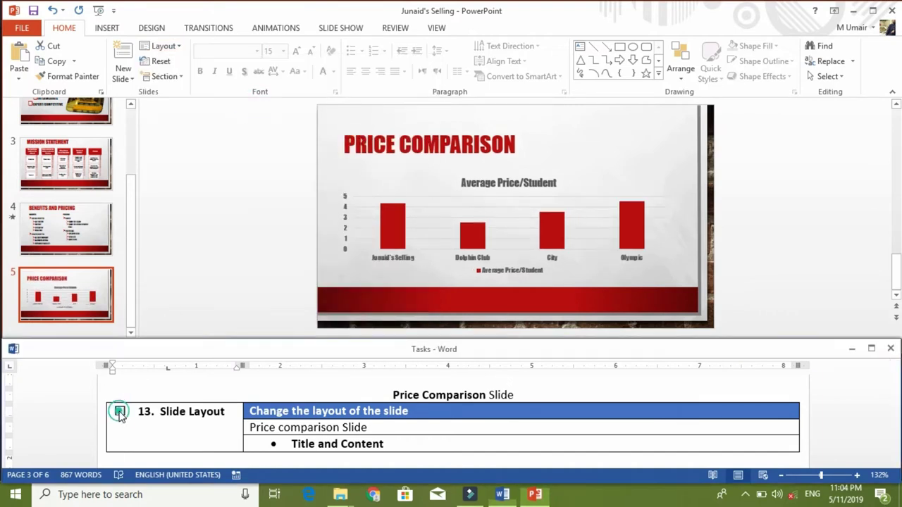
click(120, 411)
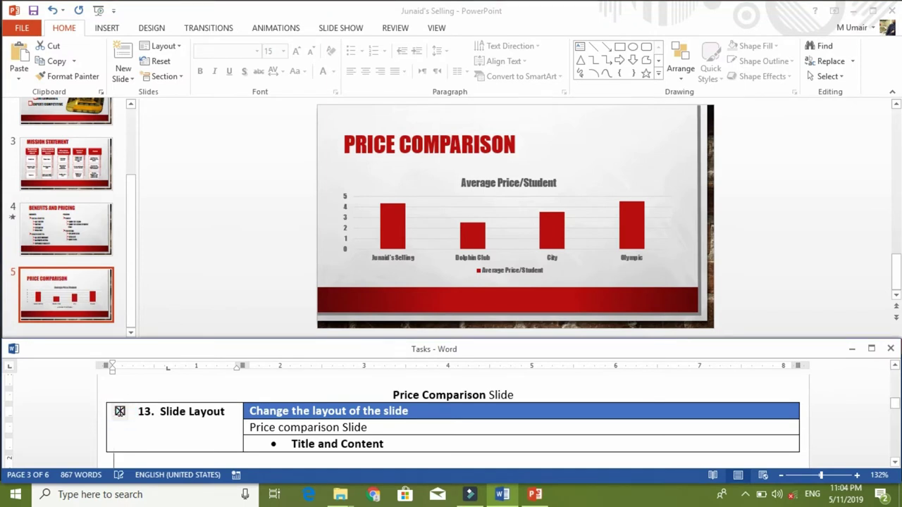
scroll(120, 411, down, 5)
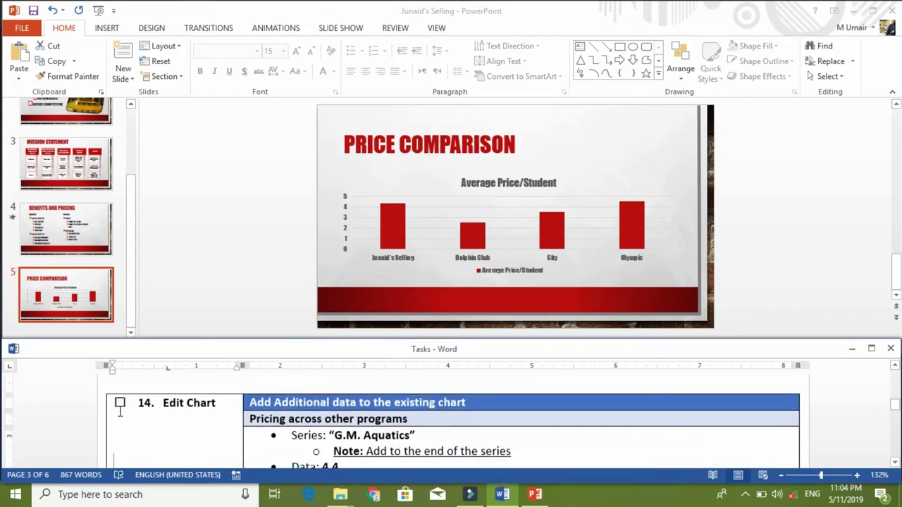
Select the Price Comparison chart and show the Edit Data options under Chart Tools Design.
scroll(120, 412, down, 1)
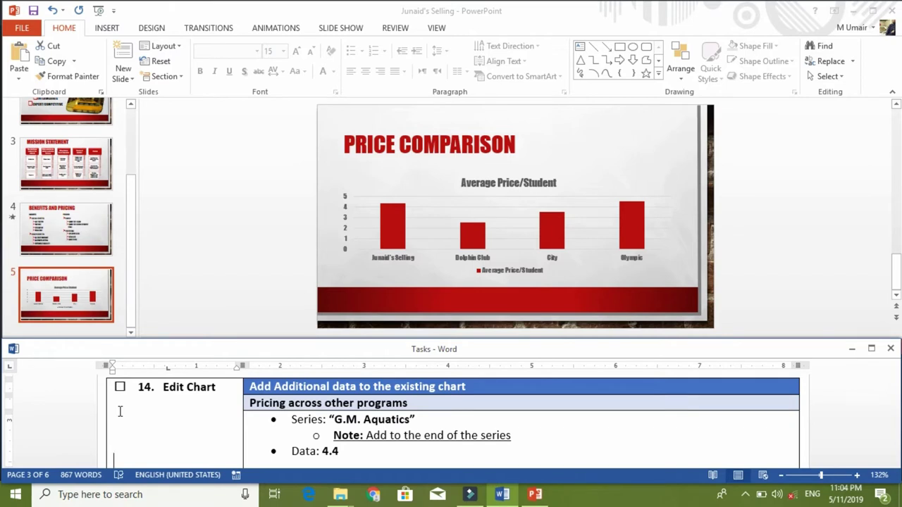
click(437, 203)
click(434, 194)
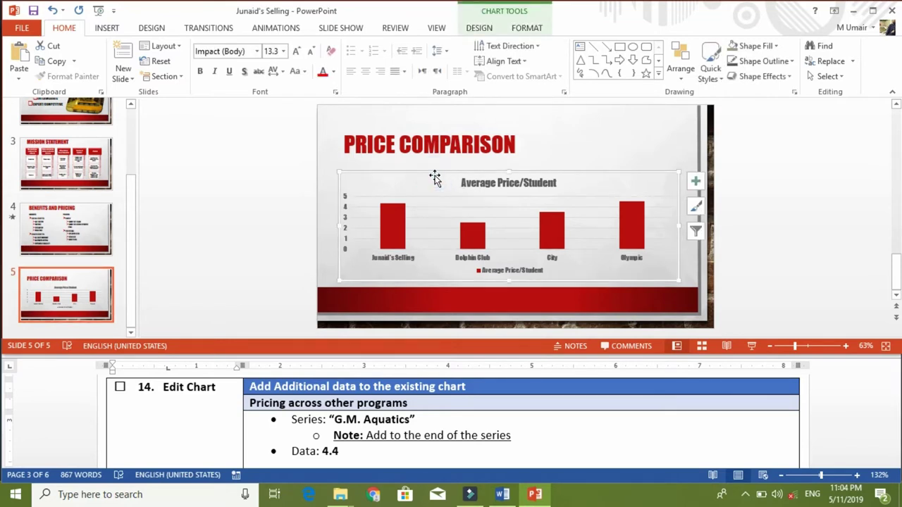
click(537, 29)
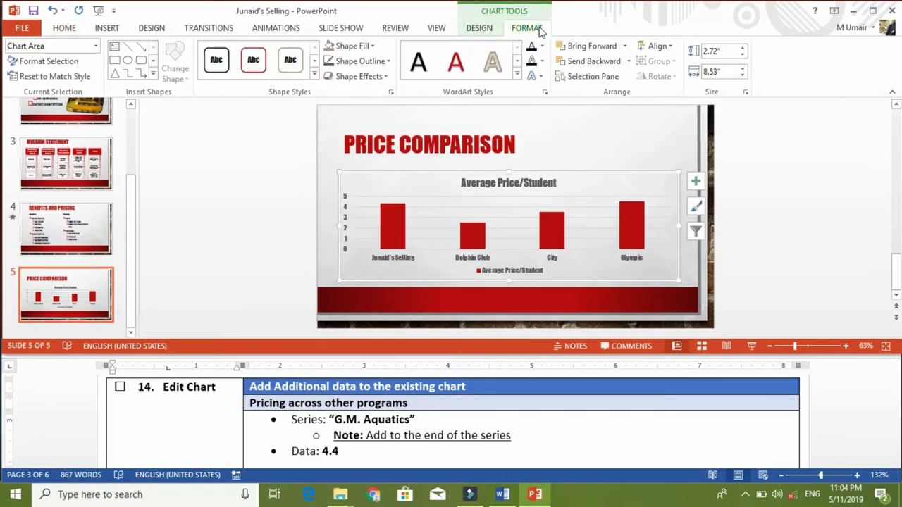
click(481, 29)
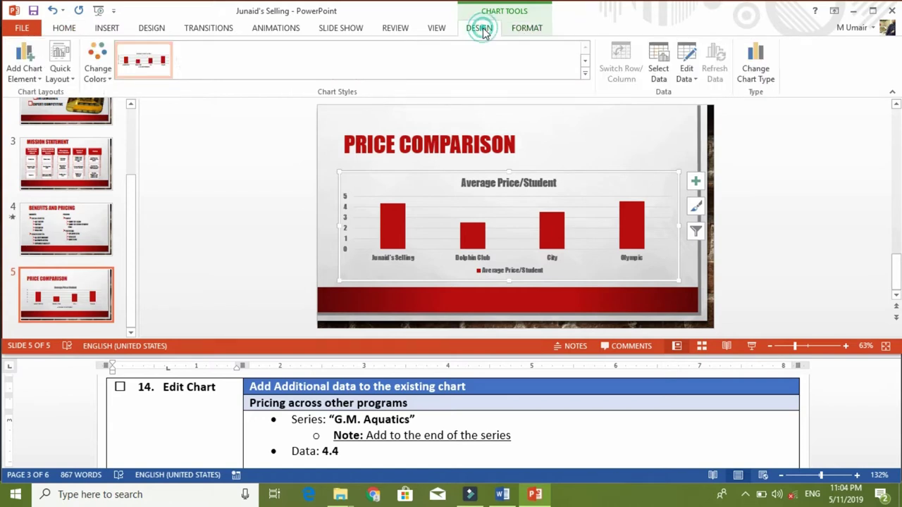
click(695, 76)
Extend the chart data to row 6 with G.M. Aquatics and 4.4, then close the sheet.
click(710, 93)
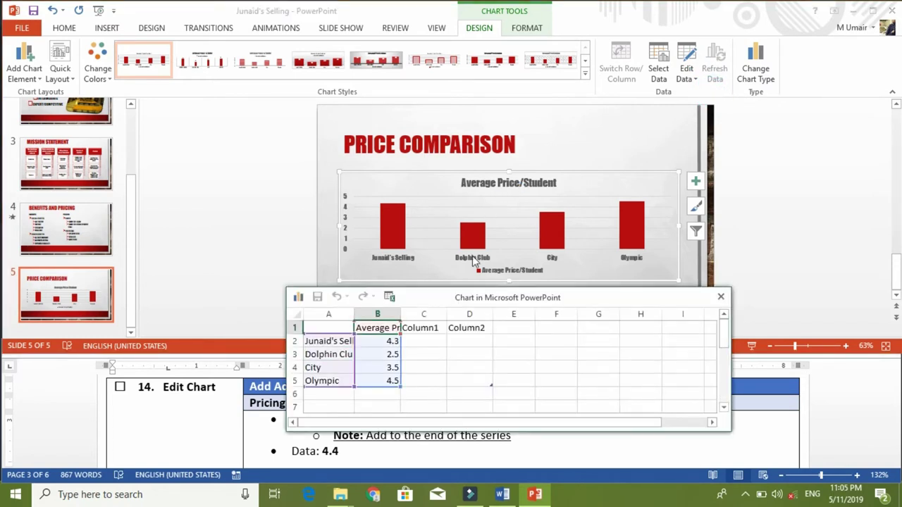
drag(480, 300, 484, 221)
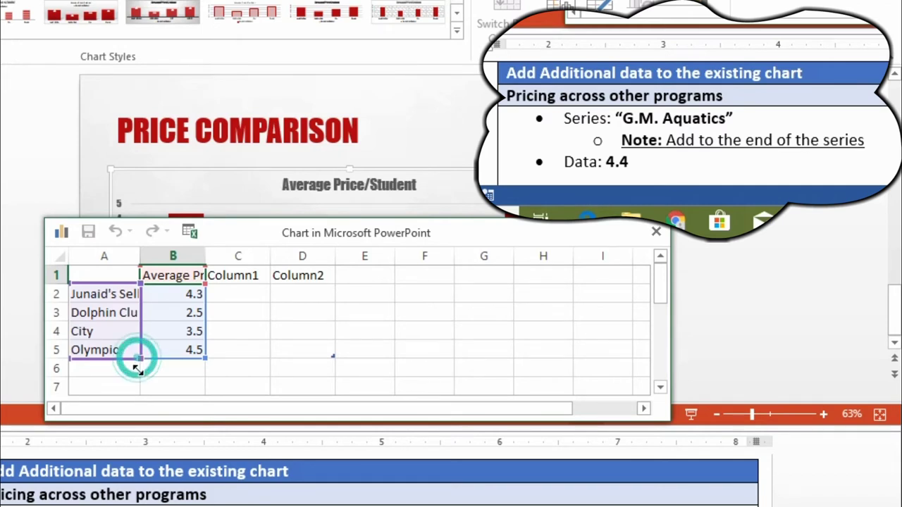
drag(137, 357, 139, 376)
click(117, 371)
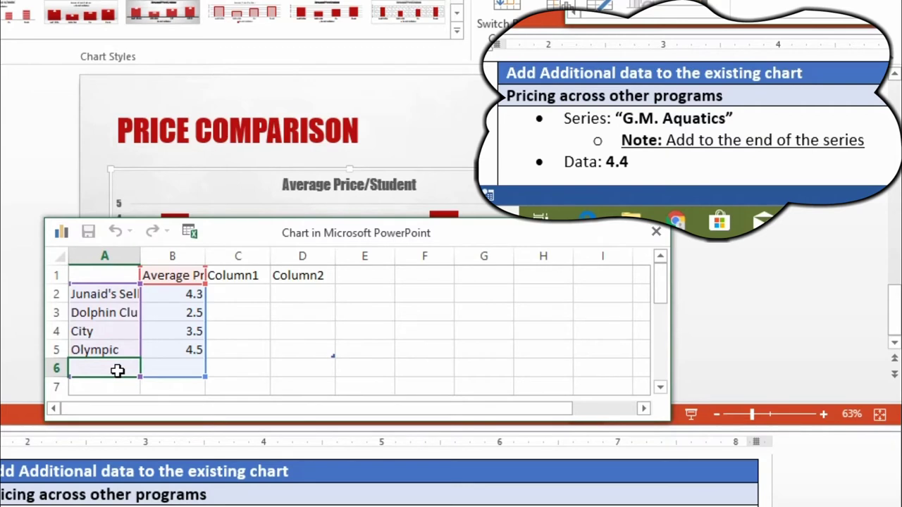
text(G.M)
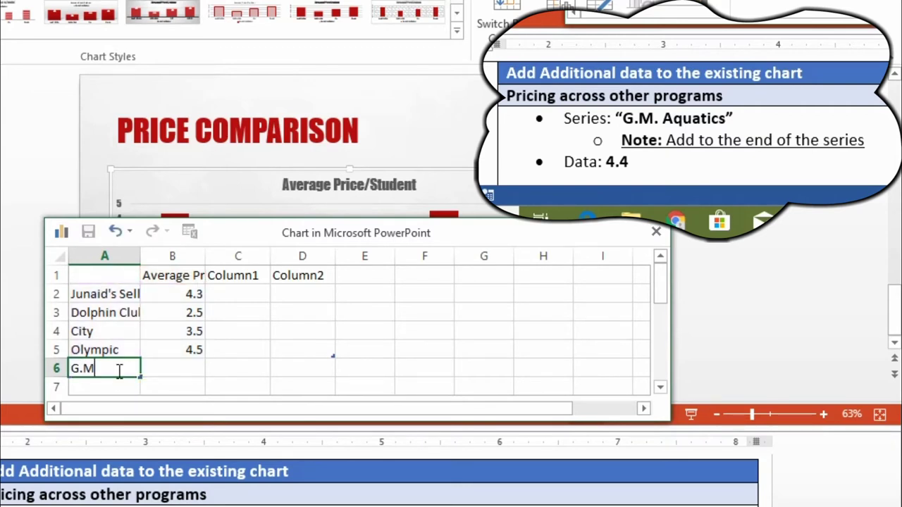
text(,)
key(BackSpace)
text(. A)
text(quatics)
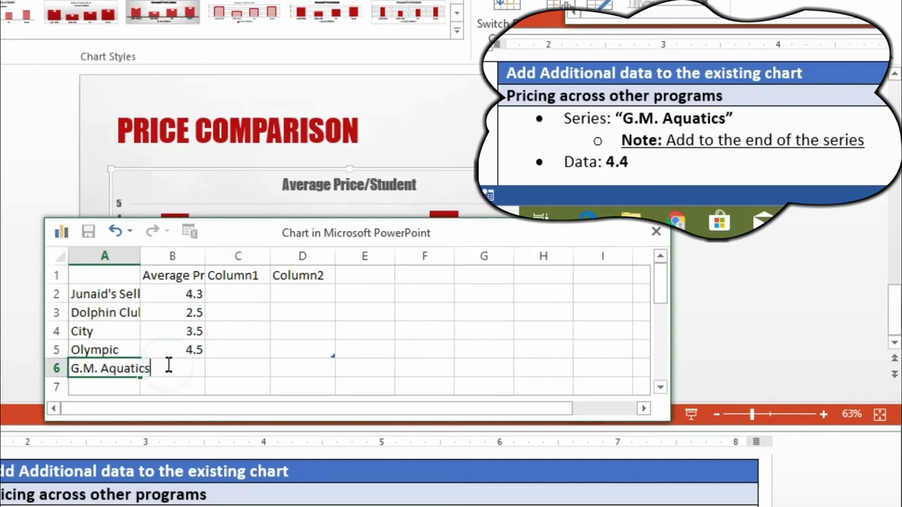
key(Tab)
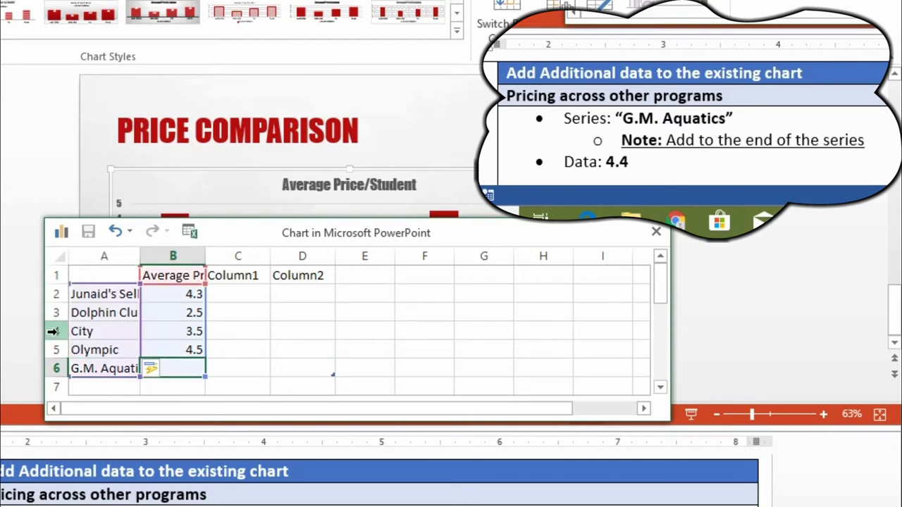
text(4)
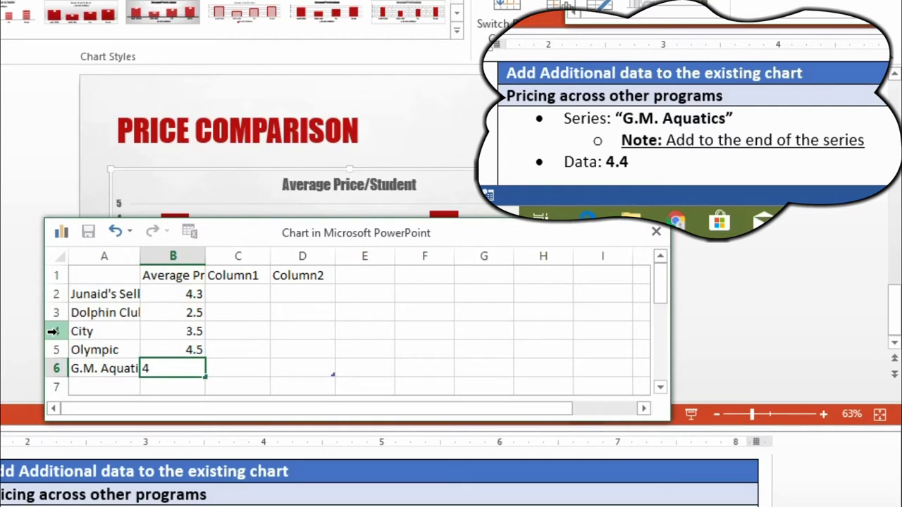
text(.4)
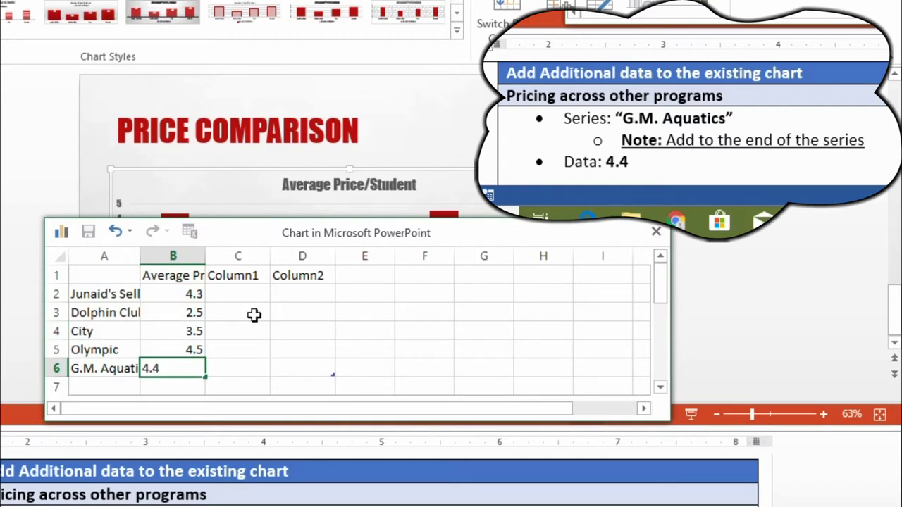
click(254, 315)
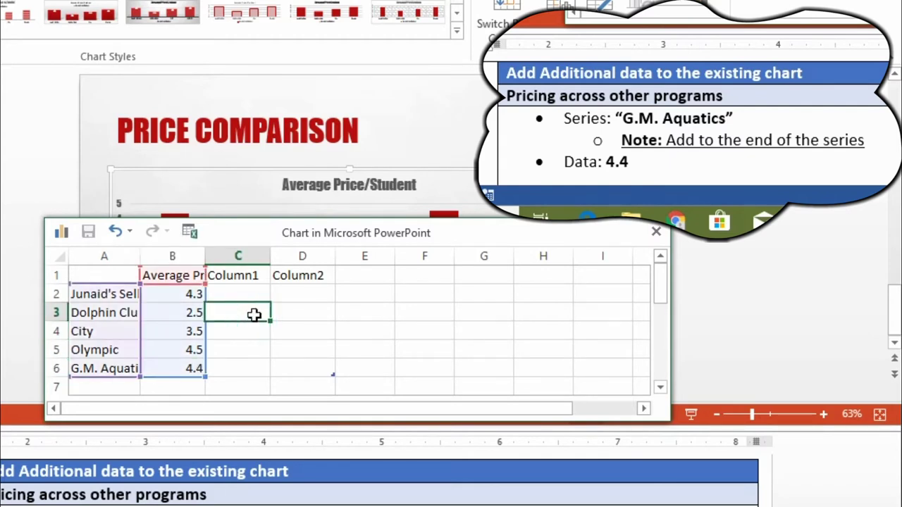
click(656, 232)
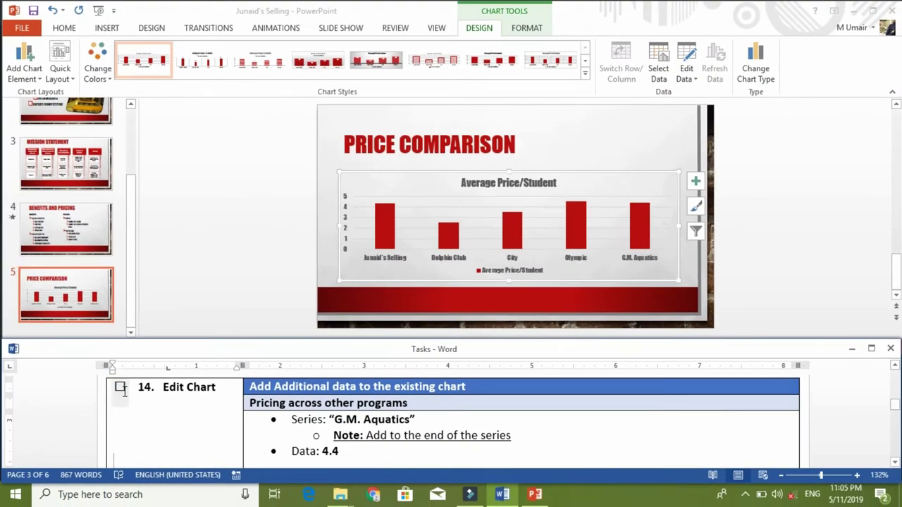
Tick off the Edit Chart task in the Word checklist.
click(120, 388)
scroll(124, 392, down, 5)
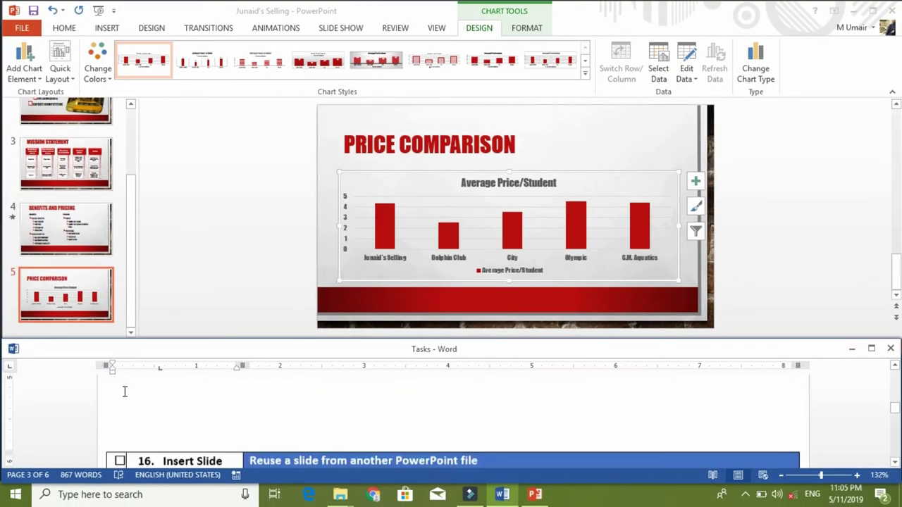
scroll(124, 392, up, 3)
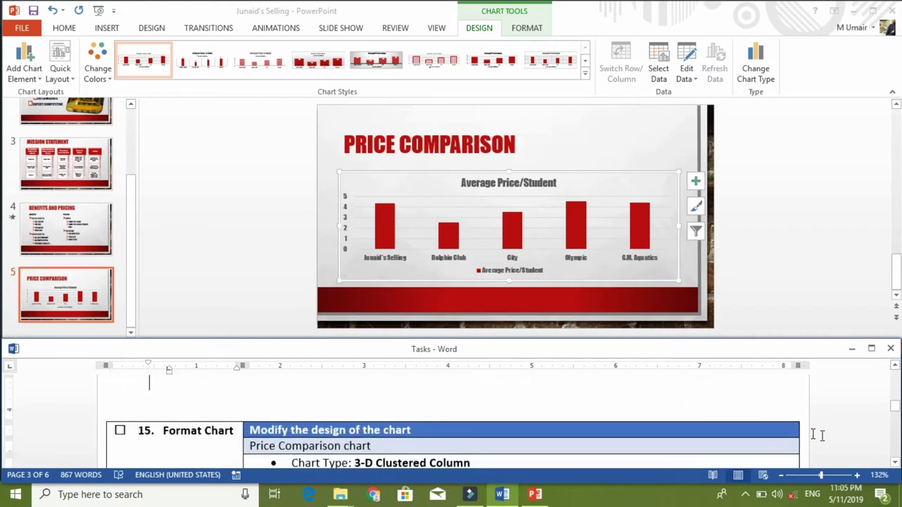
scroll(1, 473, down, 1)
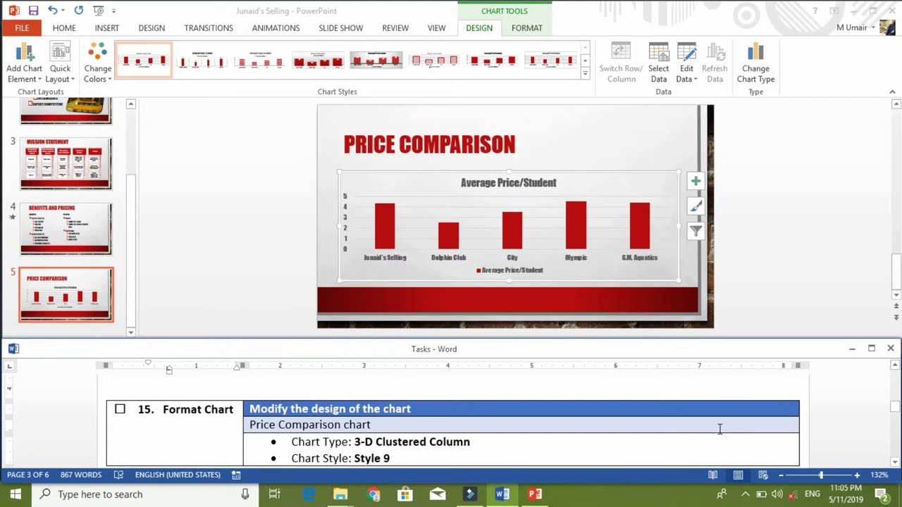
Change the chart type to 3-D Clustered Column and apply chart Style 9.
click(567, 176)
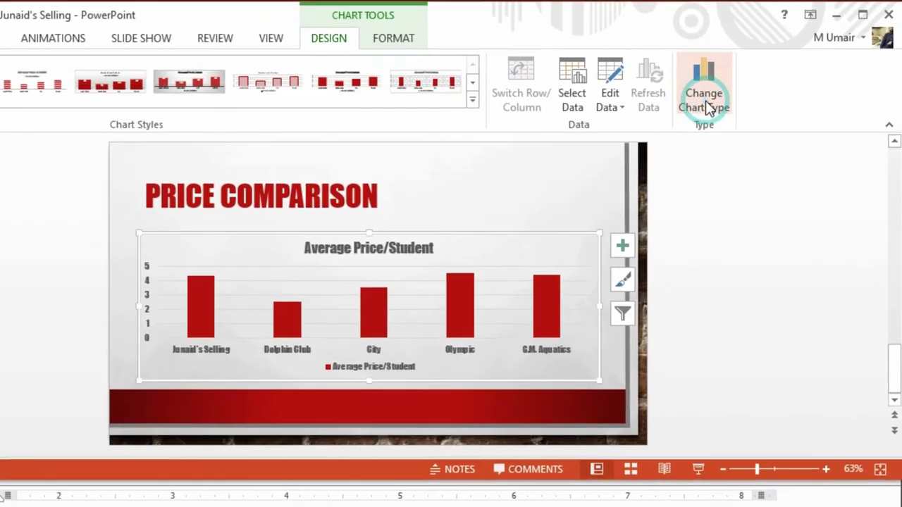
click(758, 74)
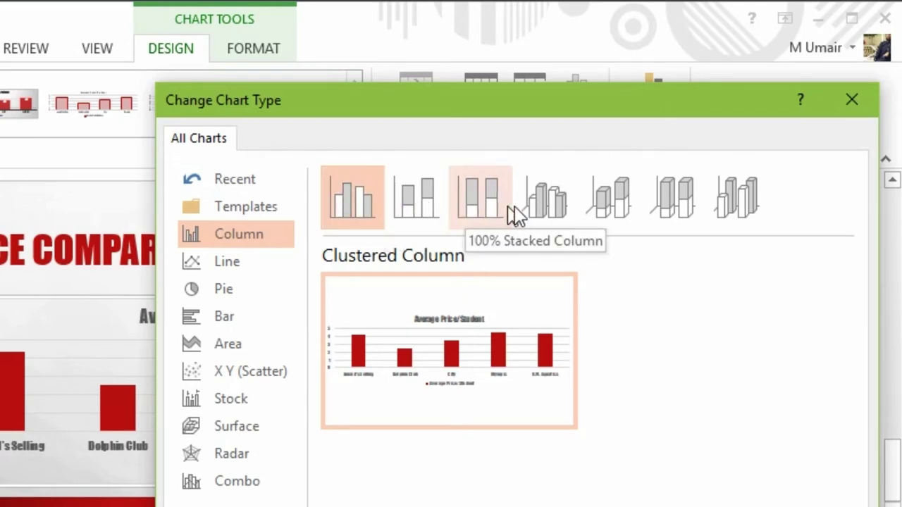
click(544, 206)
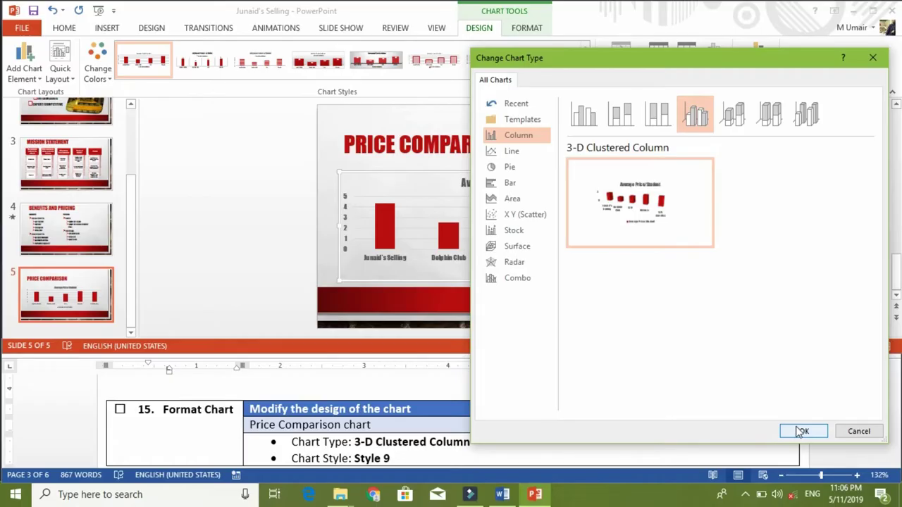
click(803, 431)
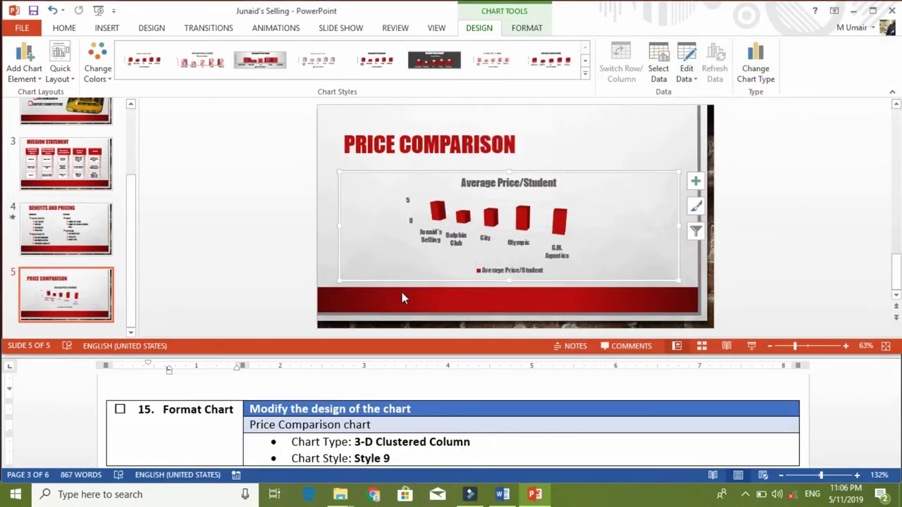
click(584, 76)
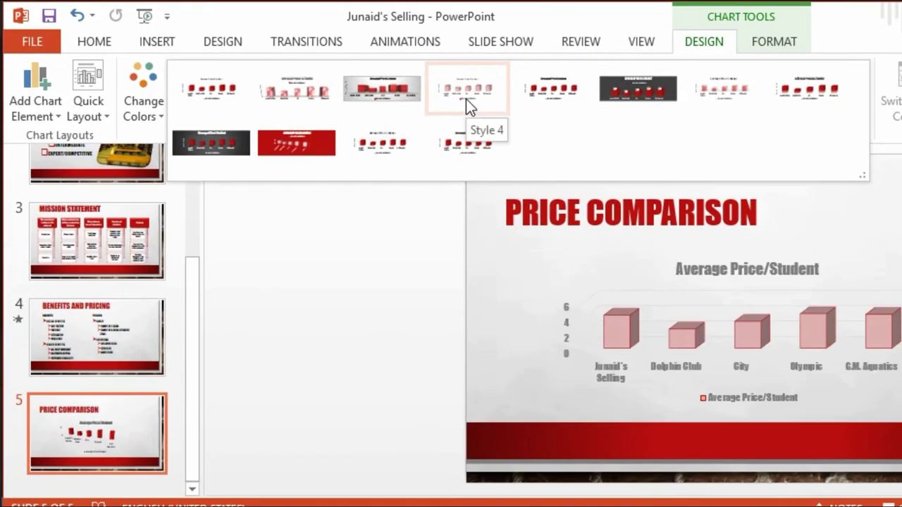
click(177, 151)
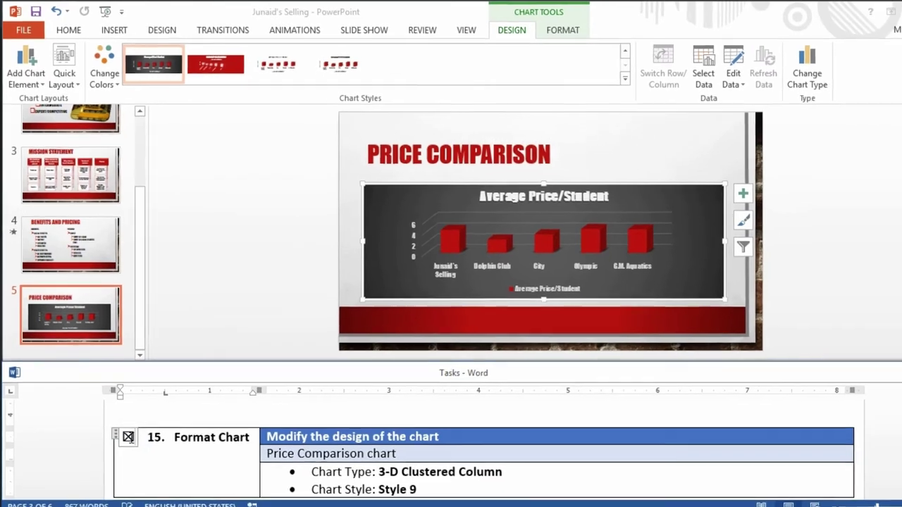
scroll(122, 410, down, 3)
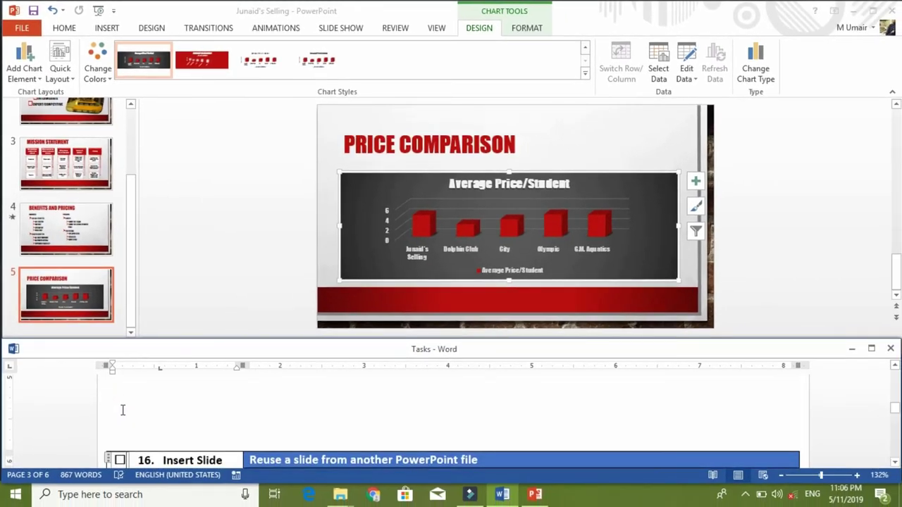
Set the insertion point after slide 5 and open Reuse Slides from the New Slide menu.
scroll(123, 409, down, 2)
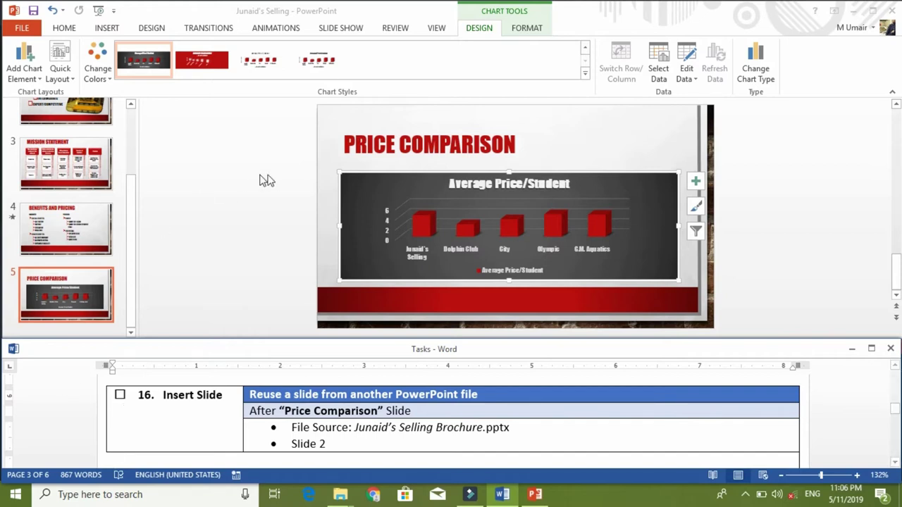
click(43, 326)
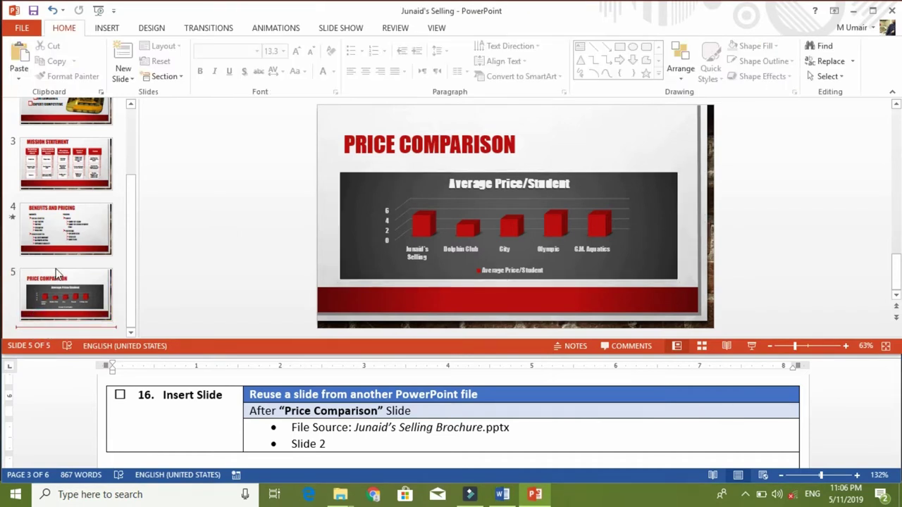
click(121, 75)
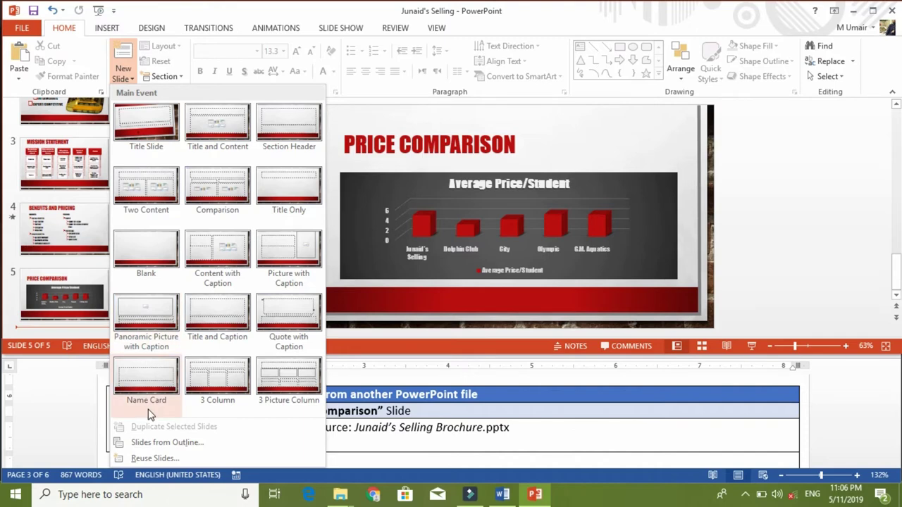
click(181, 461)
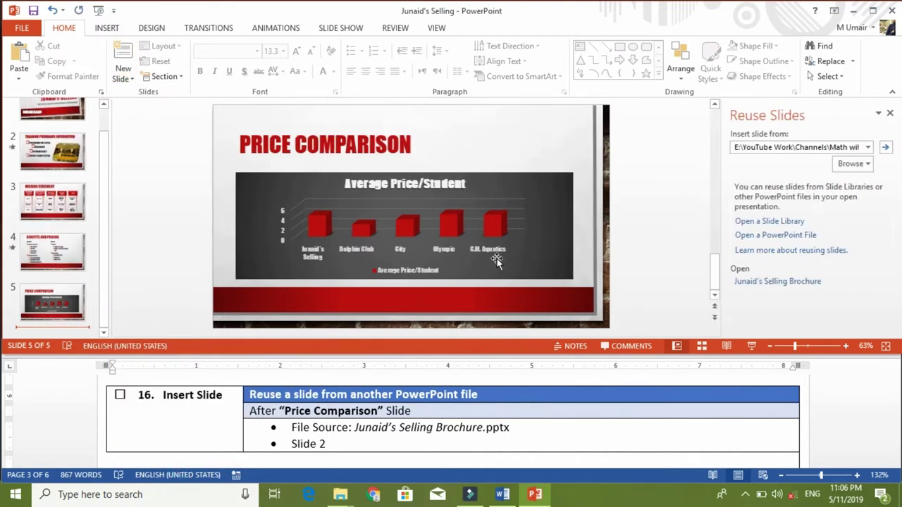
Browse to Samples > MS Powerpoint > Sample and open Junaid's Selling Brochure as the source.
click(867, 165)
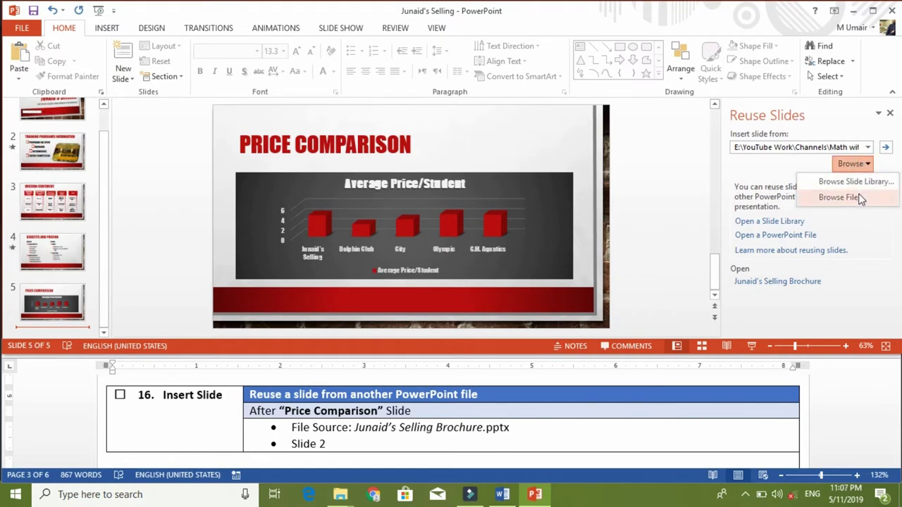
click(860, 197)
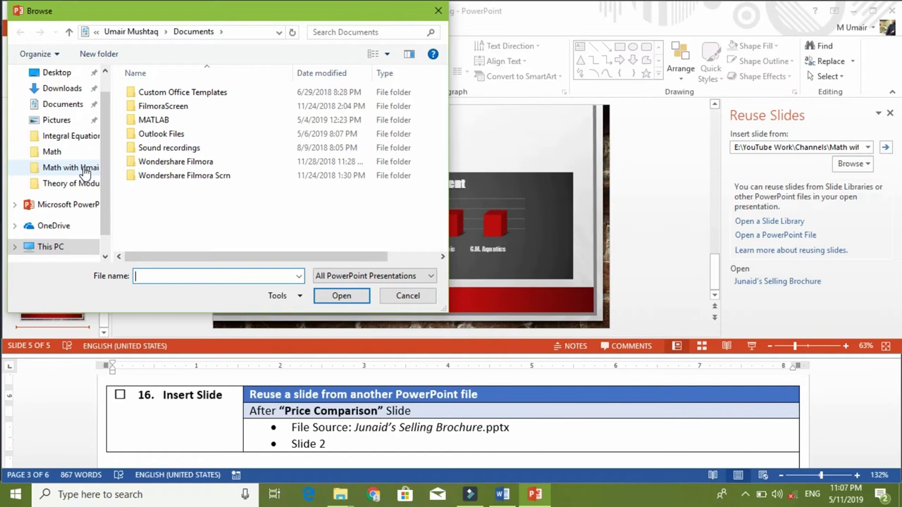
click(85, 172)
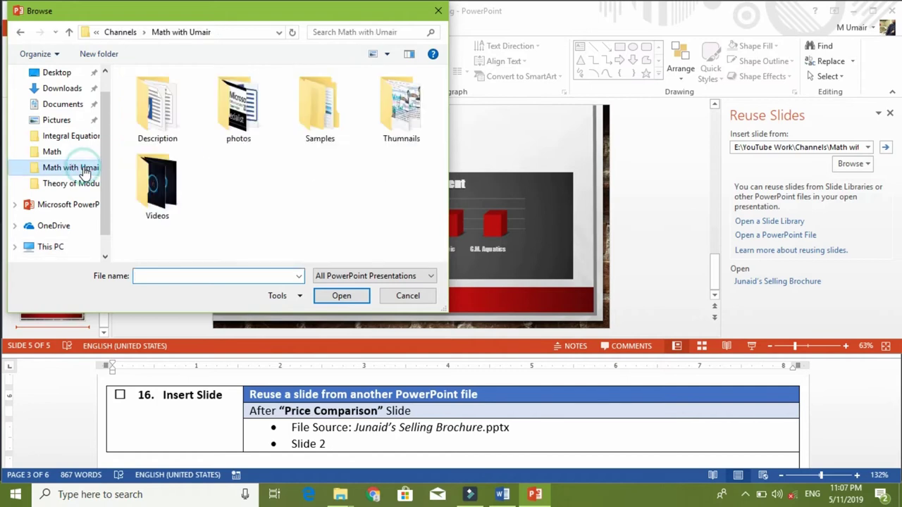
double_click(334, 124)
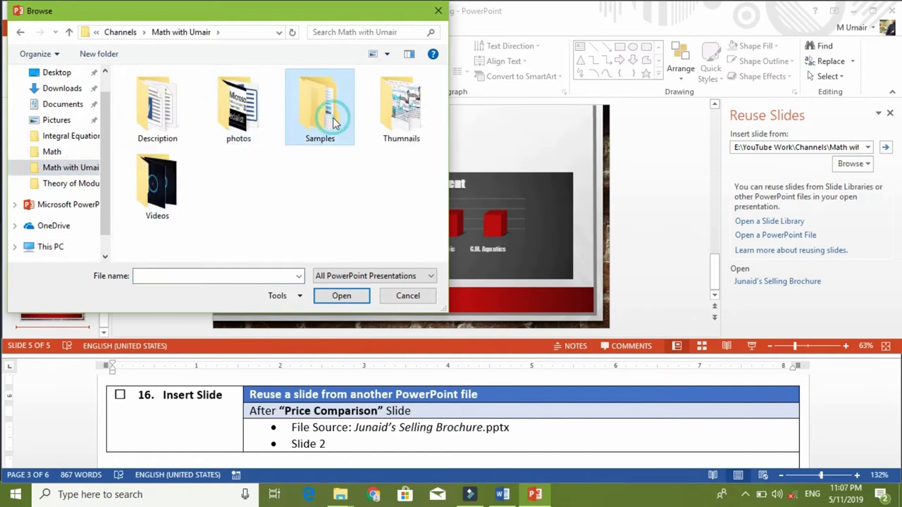
key(Return)
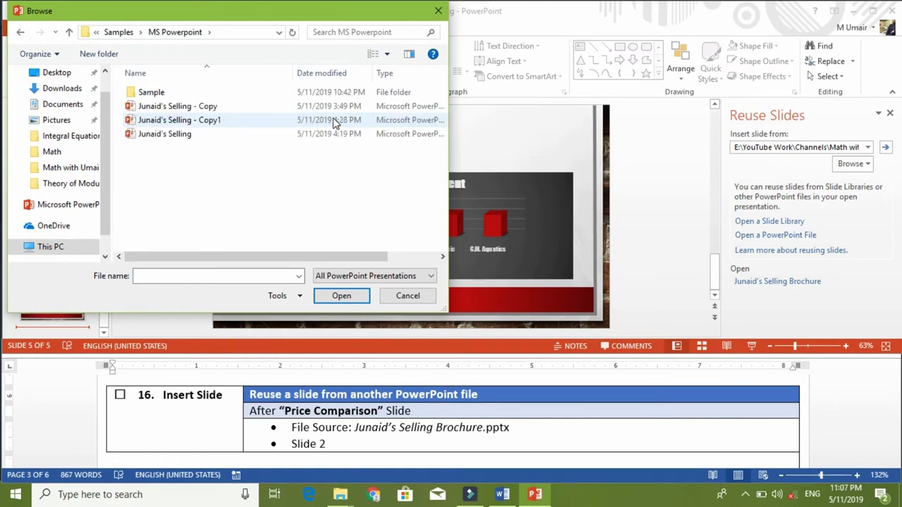
key(Down)
key(Up)
key(Return)
key(Down)
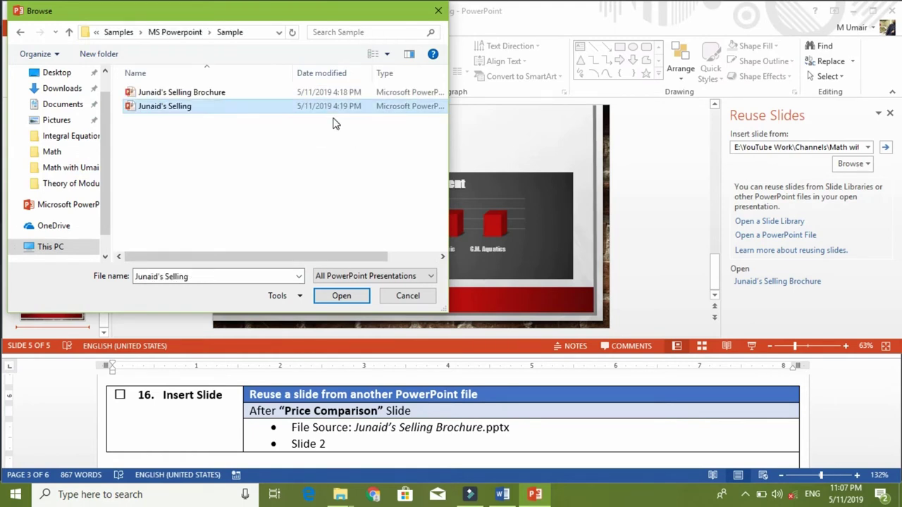
key(Up)
mouse_move(181, 93)
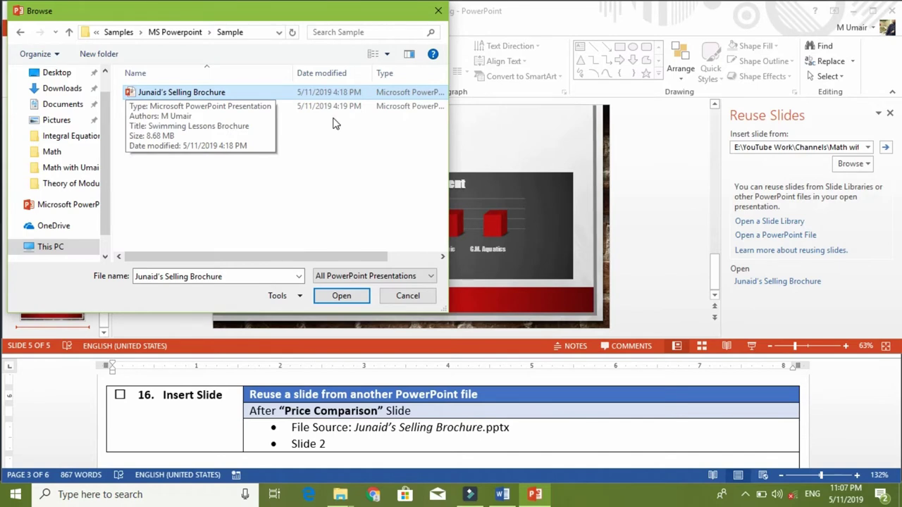
click(219, 92)
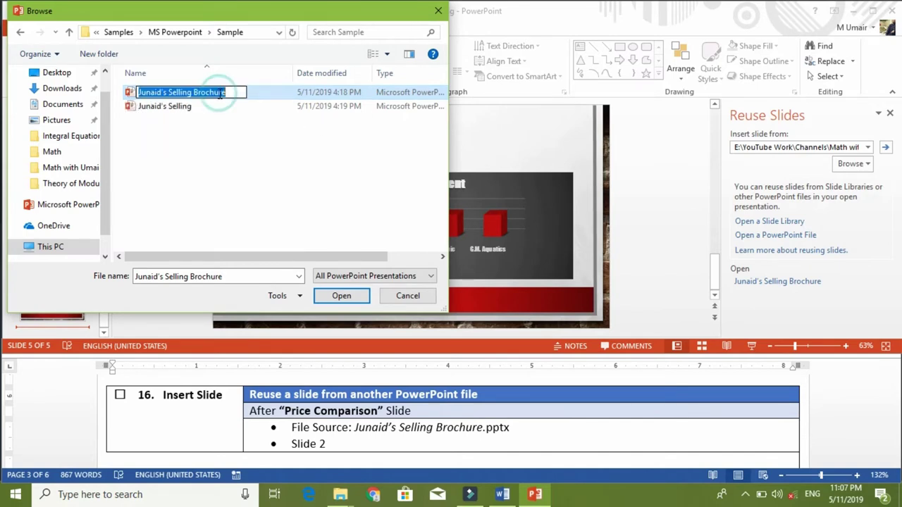
click(342, 298)
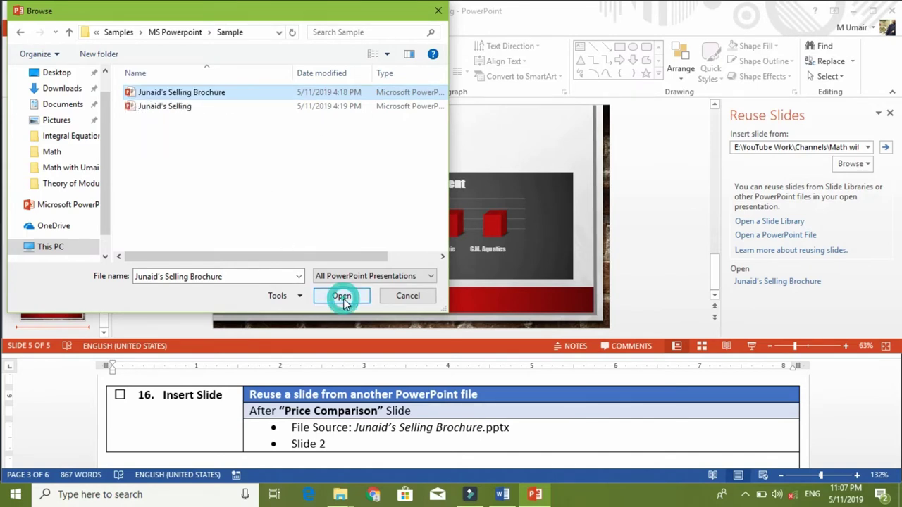
click(343, 299)
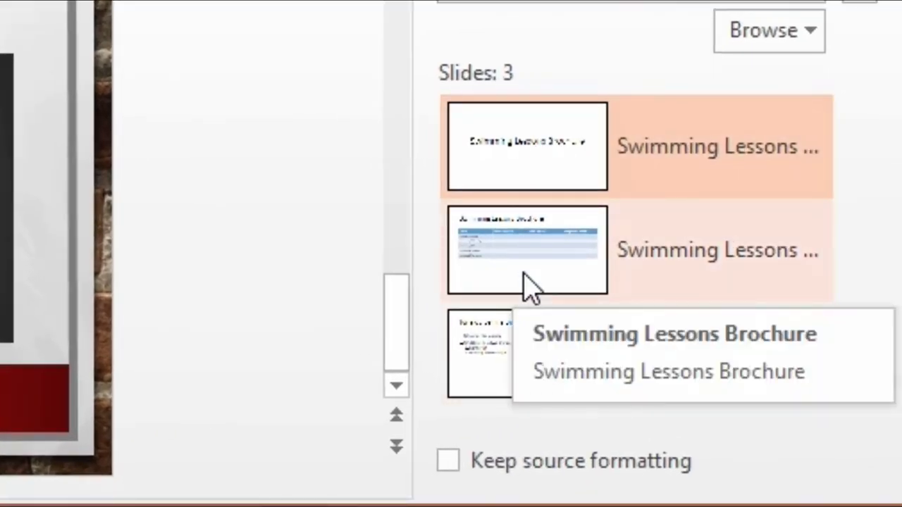
Insert the Swimming Lessons Brochure slide and tick task 16 in the Word checklist.
click(530, 288)
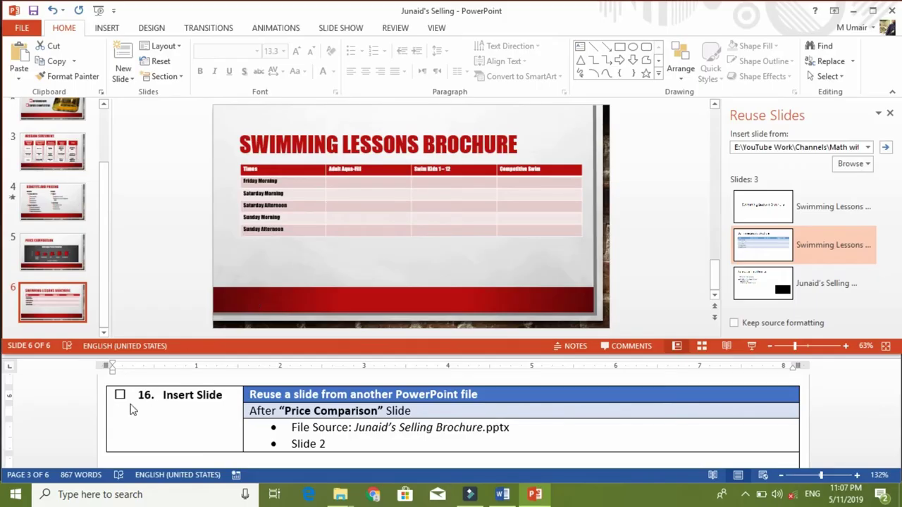
click(120, 395)
click(120, 395)
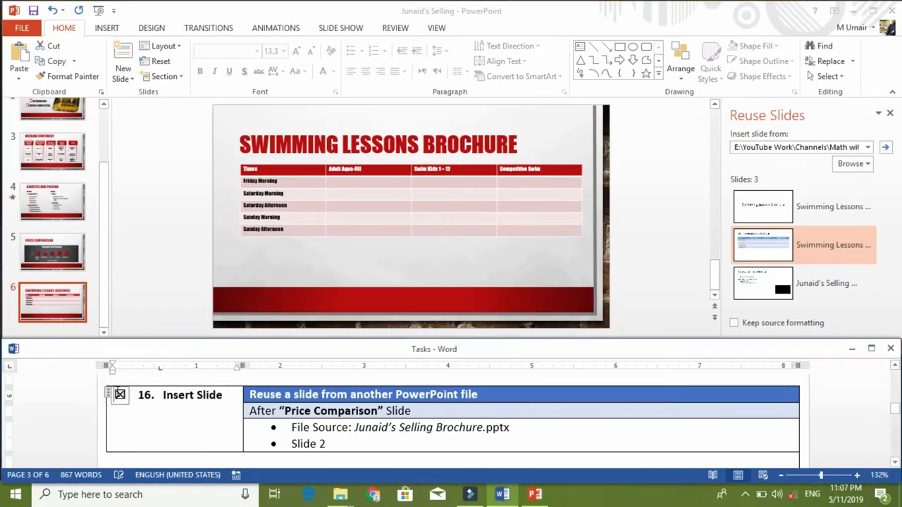
scroll(119, 393, down, 3)
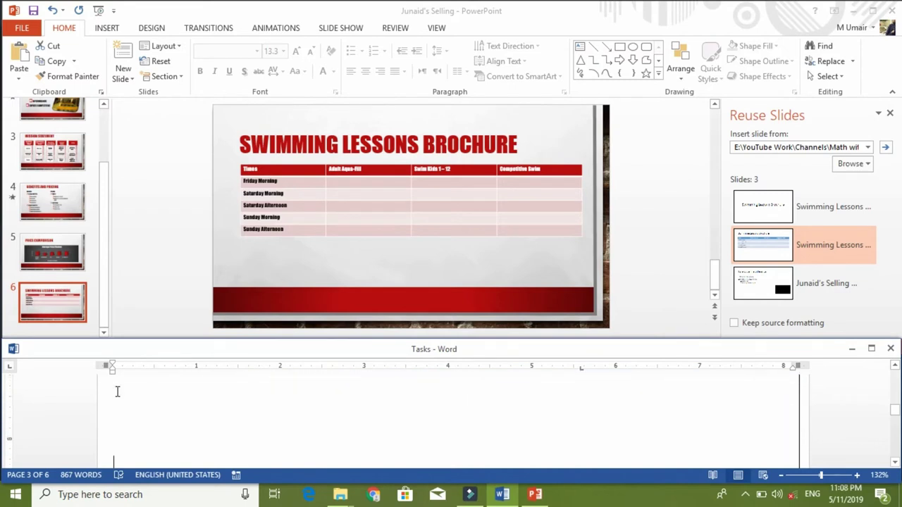
scroll(118, 392, down, 3)
scroll(118, 392, down, 2)
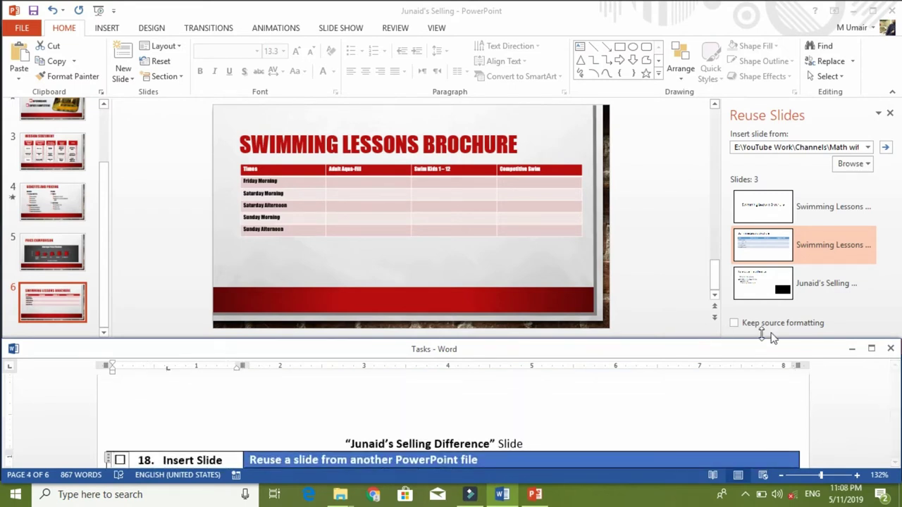
click(895, 367)
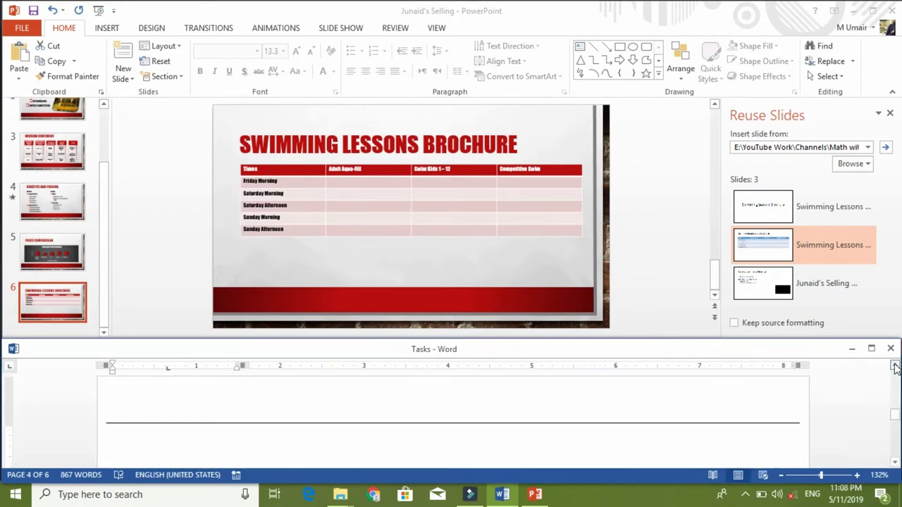
click(894, 367)
click(894, 367)
click(894, 367)
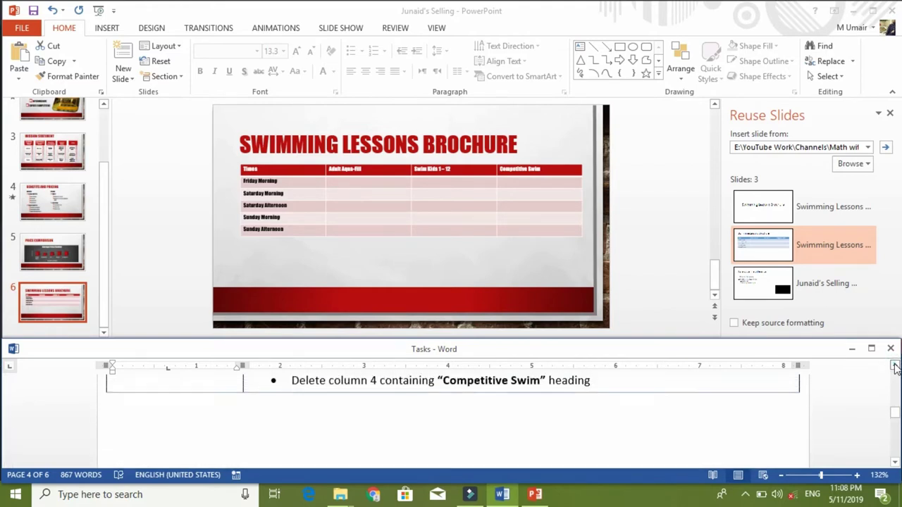
click(894, 366)
click(894, 367)
click(895, 367)
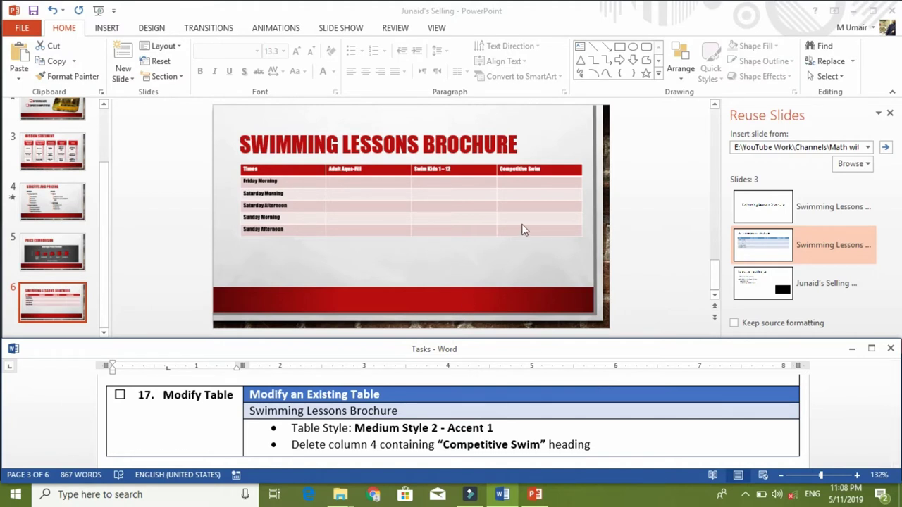
click(892, 116)
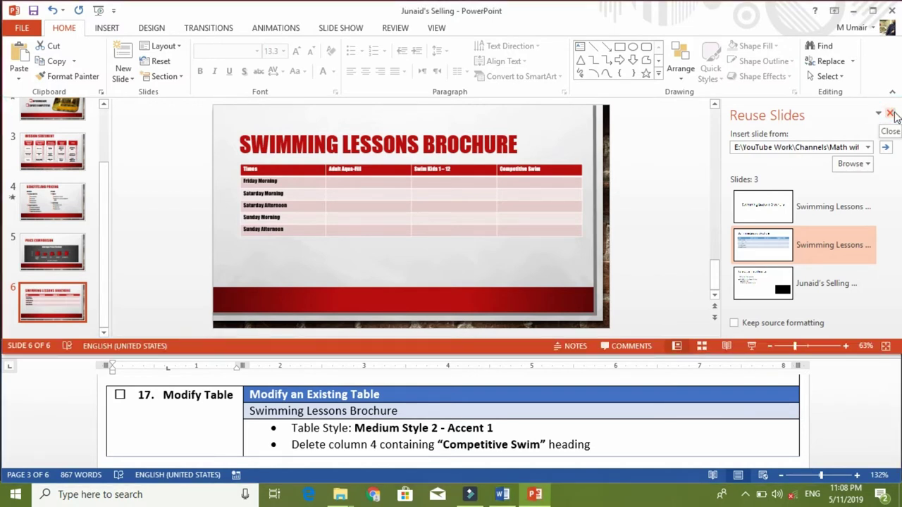
Close the Reuse Slides pane and apply Medium Style 2 - Accent 1 to the brochure table.
click(891, 114)
click(440, 192)
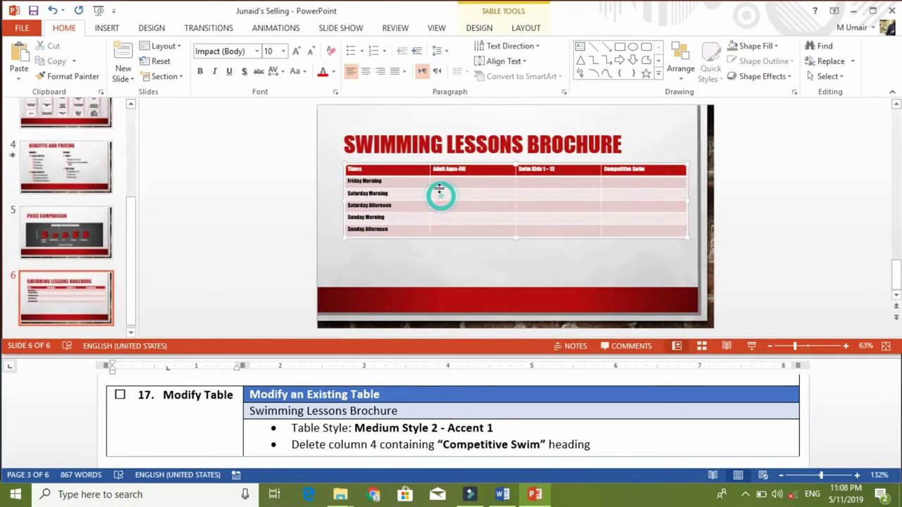
click(490, 164)
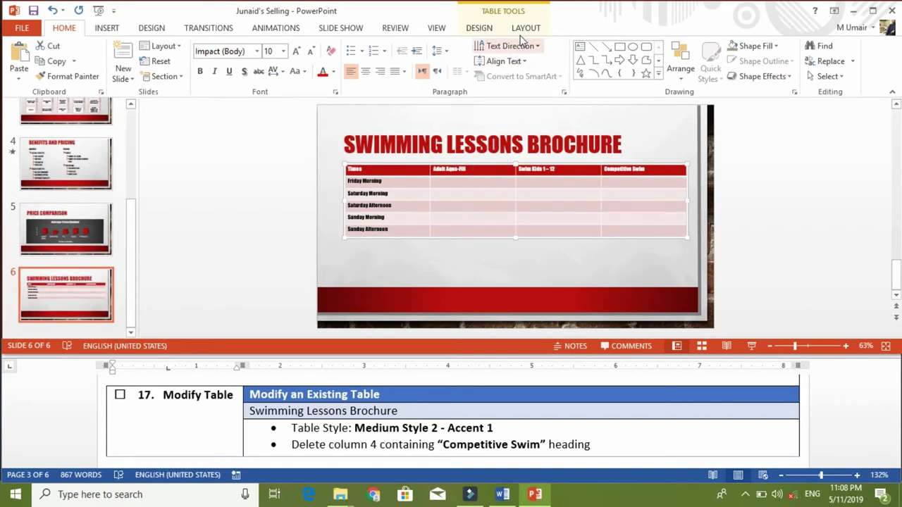
click(487, 28)
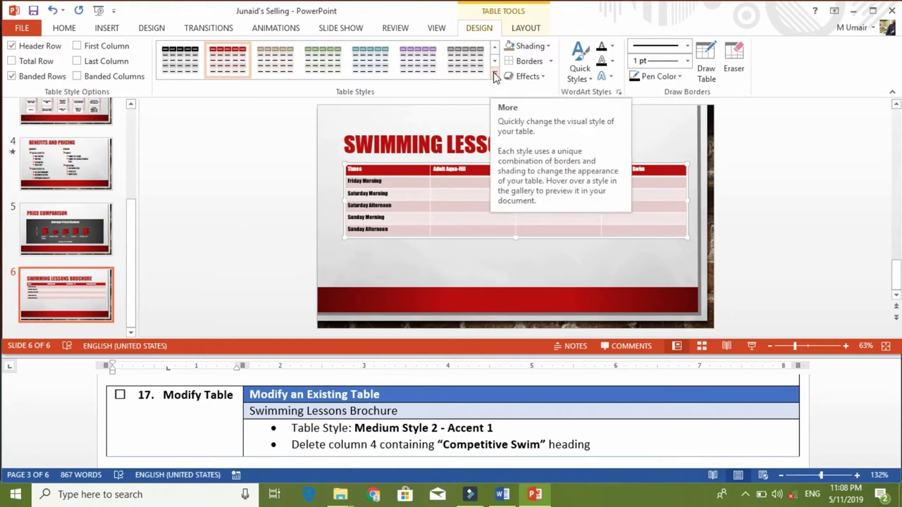
click(495, 76)
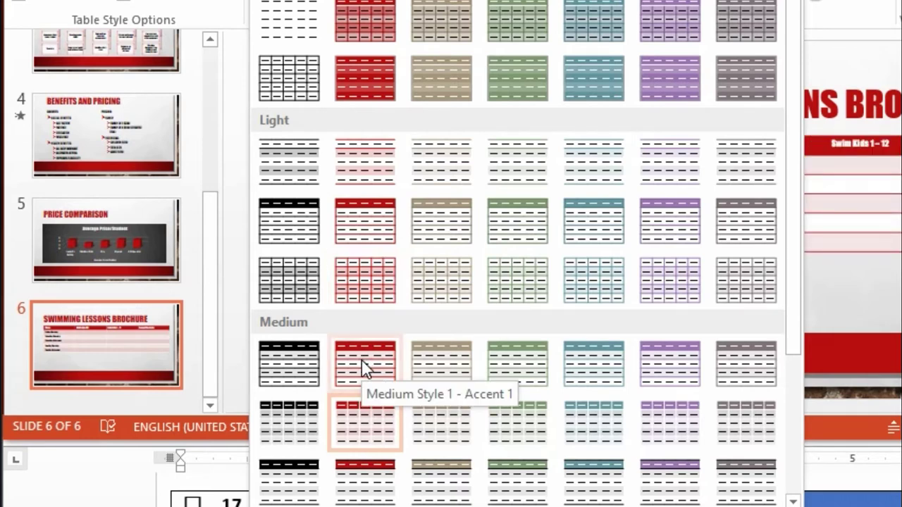
click(362, 415)
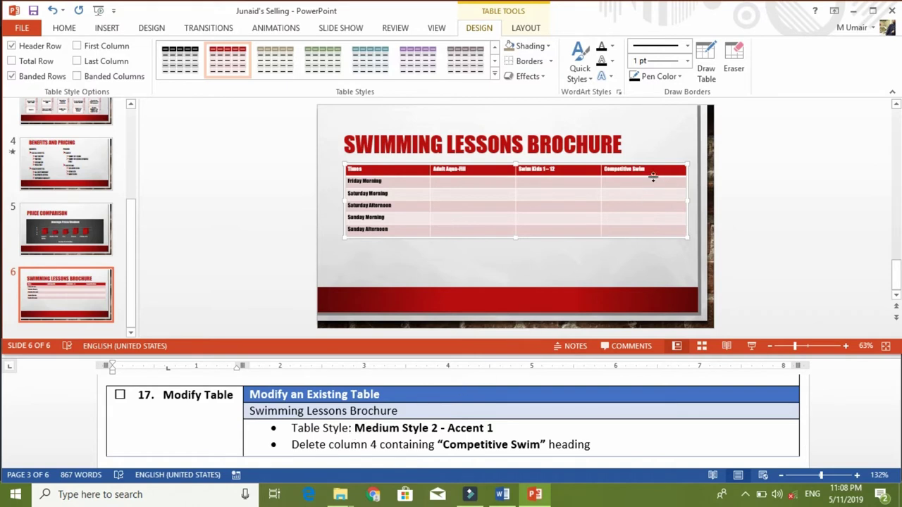
Delete the Competitive Swim column from the brochure table and tick task 17 in Word.
click(629, 172)
drag(645, 171, 592, 172)
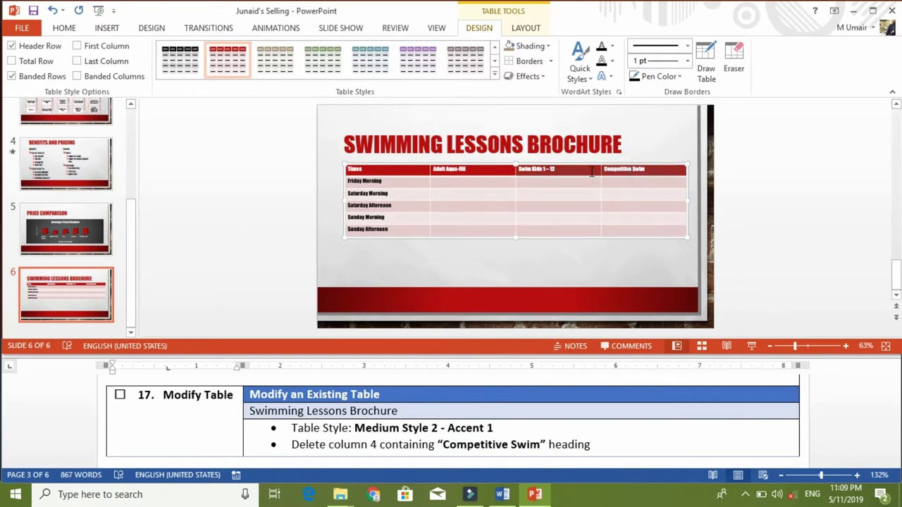
click(638, 158)
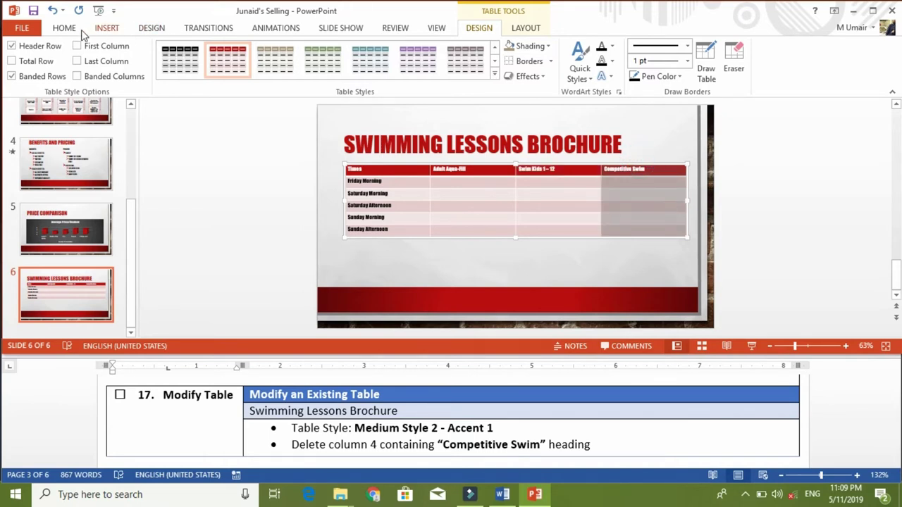
click(526, 29)
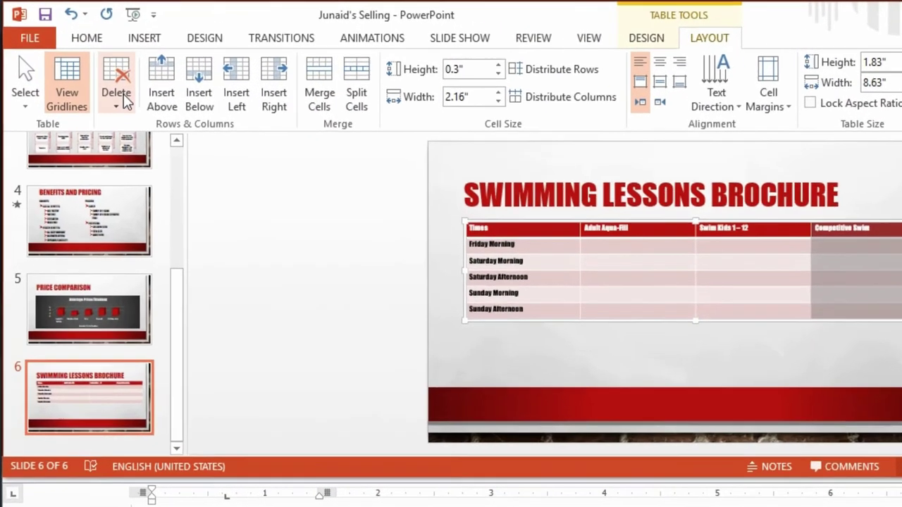
click(86, 71)
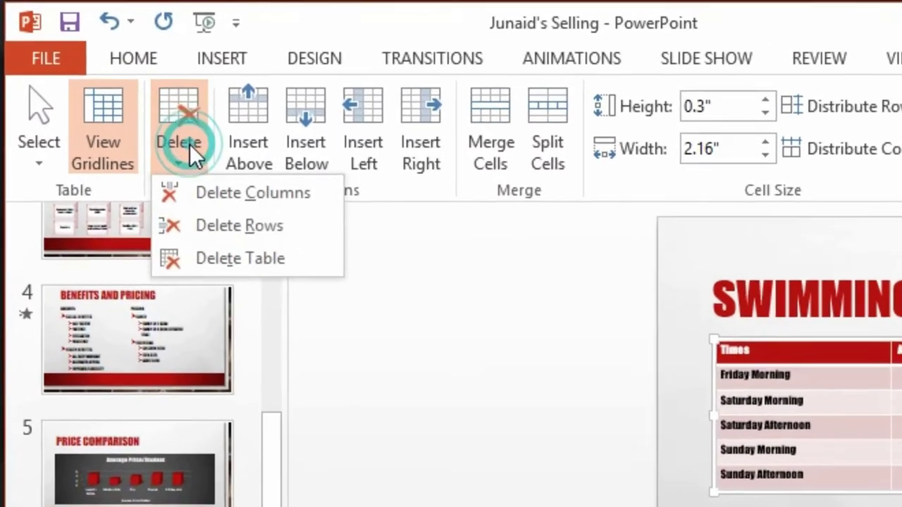
click(247, 225)
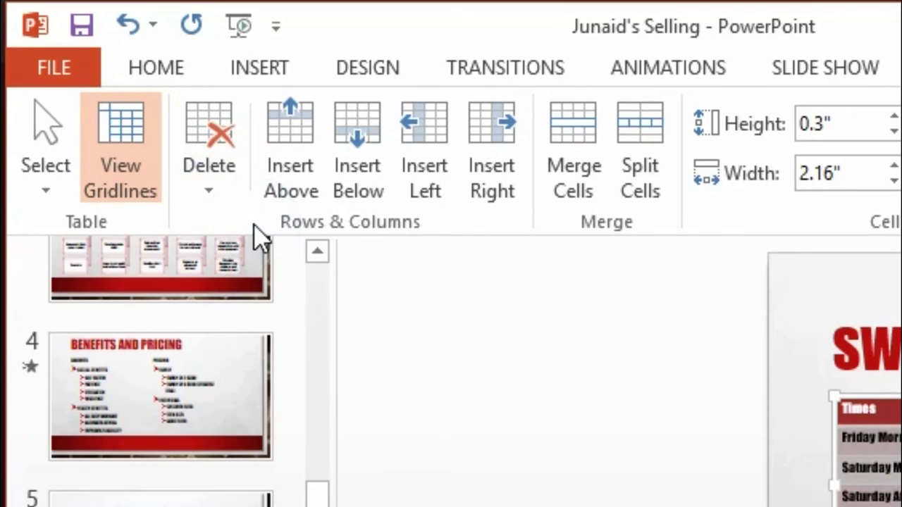
click(120, 395)
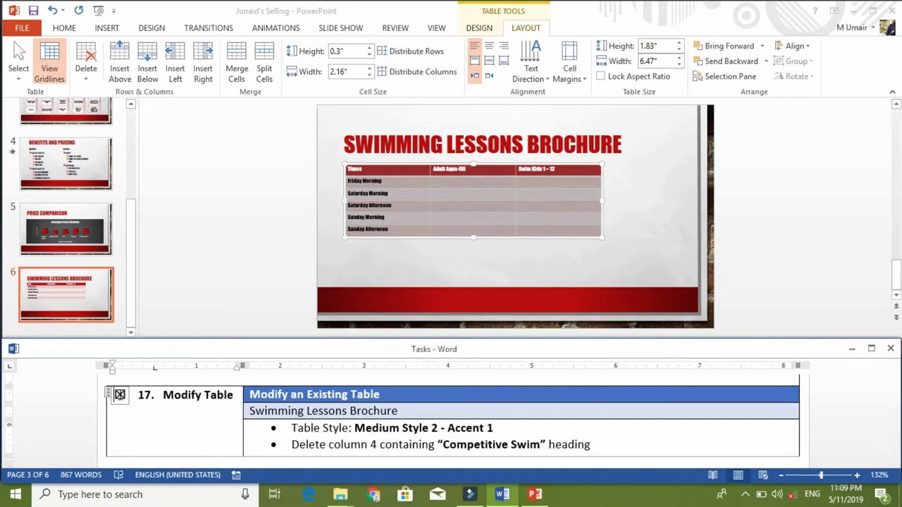
Reuse slide 3, Junaid's Selling Difference, from the brochure file after slide 6.
scroll(119, 394, down, 3)
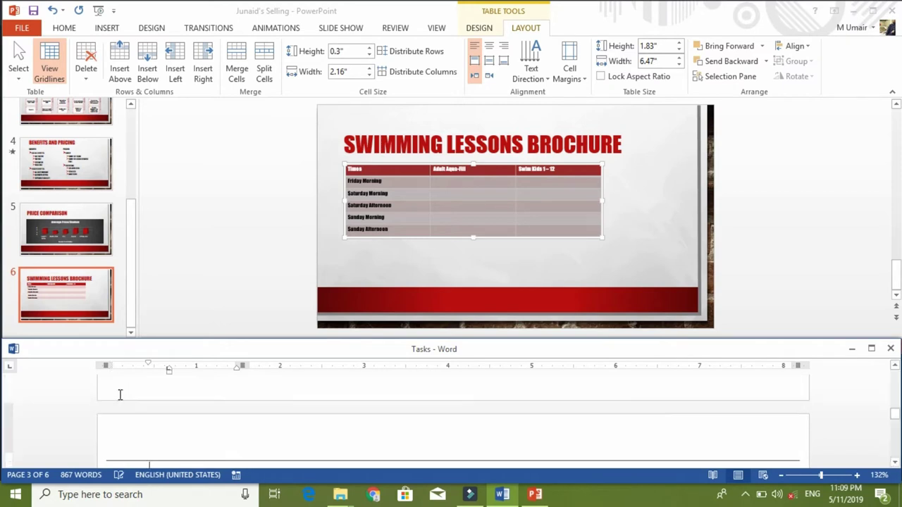
scroll(120, 394, down, 2)
scroll(119, 395, down, 1)
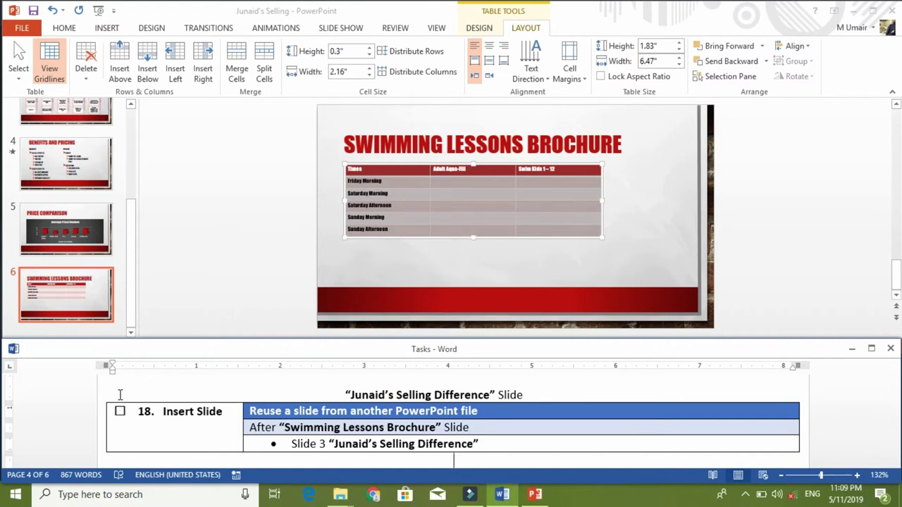
click(57, 332)
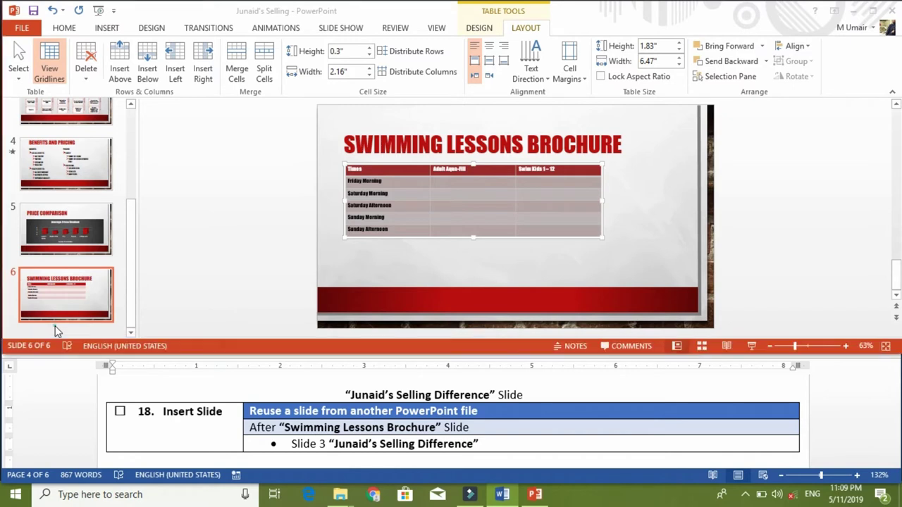
click(55, 329)
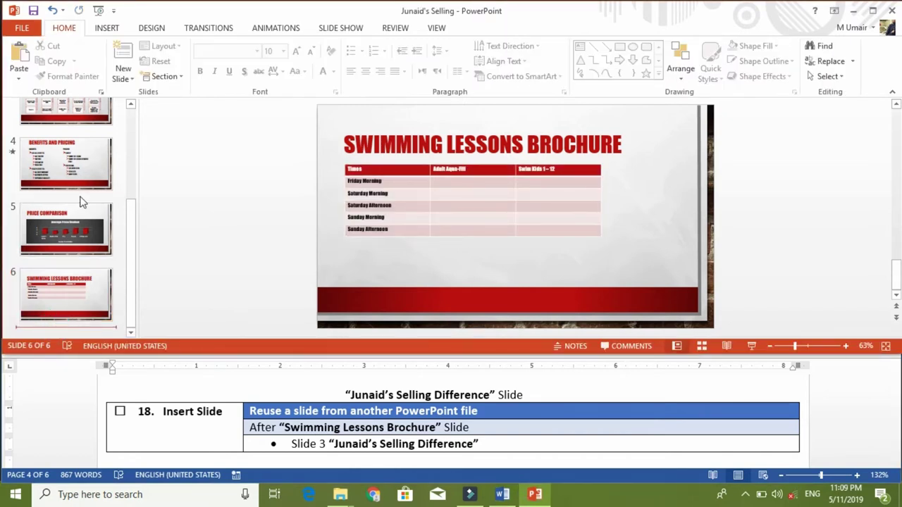
click(122, 76)
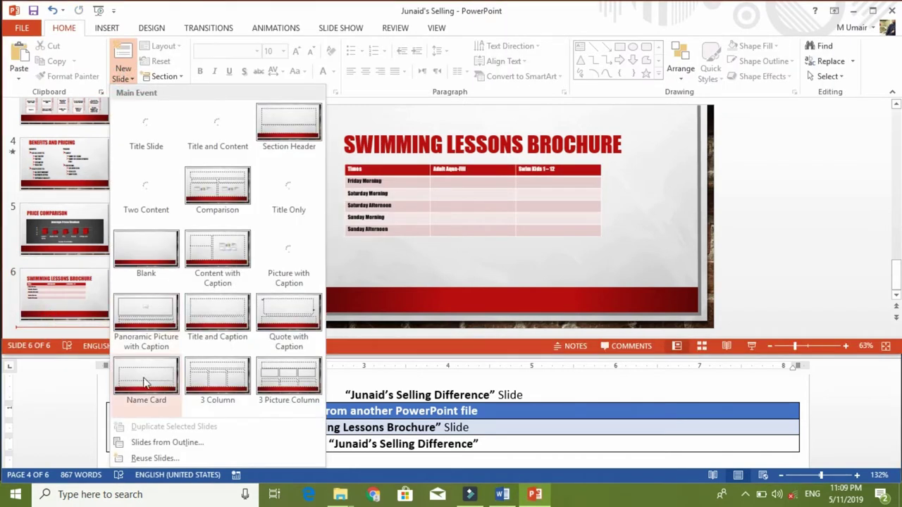
click(178, 458)
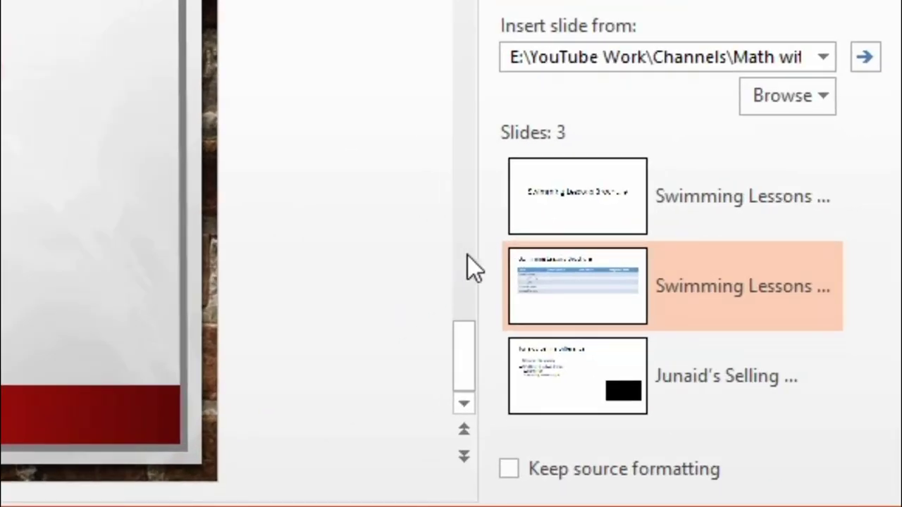
click(516, 250)
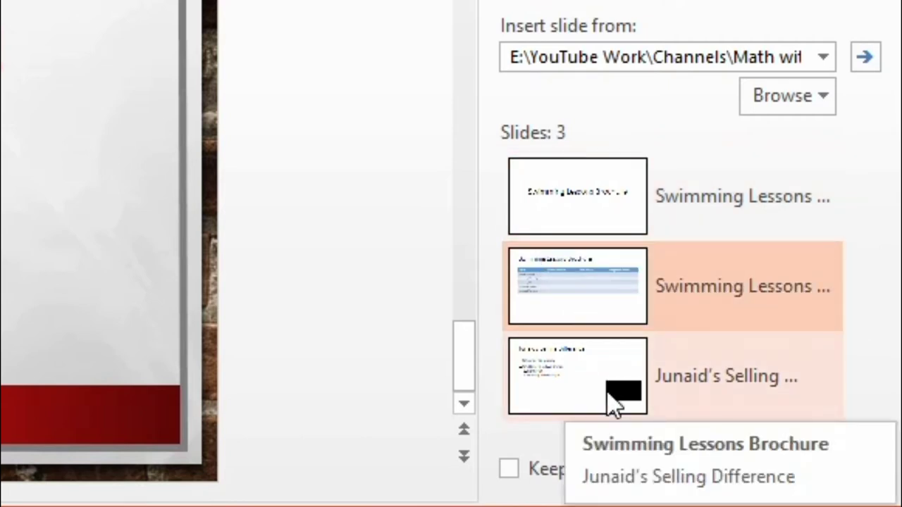
click(609, 395)
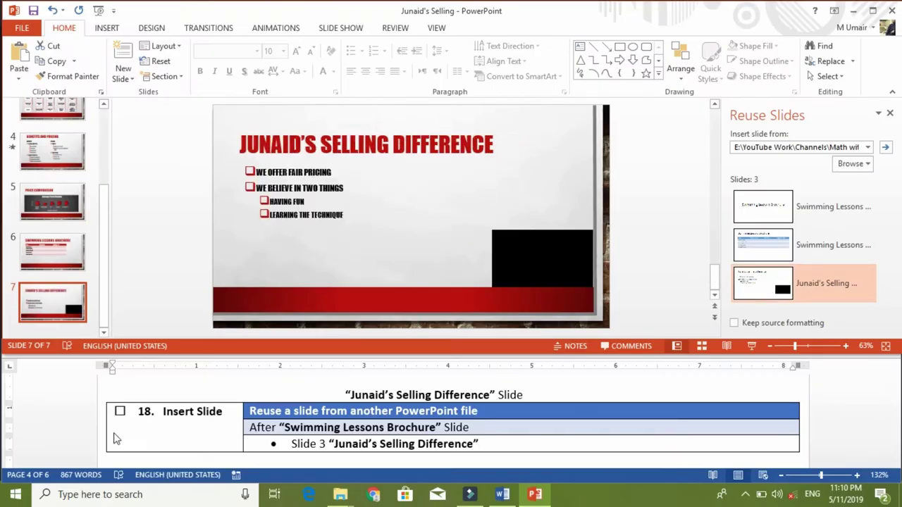
Tick off task 18 in the Word checklist.
click(120, 412)
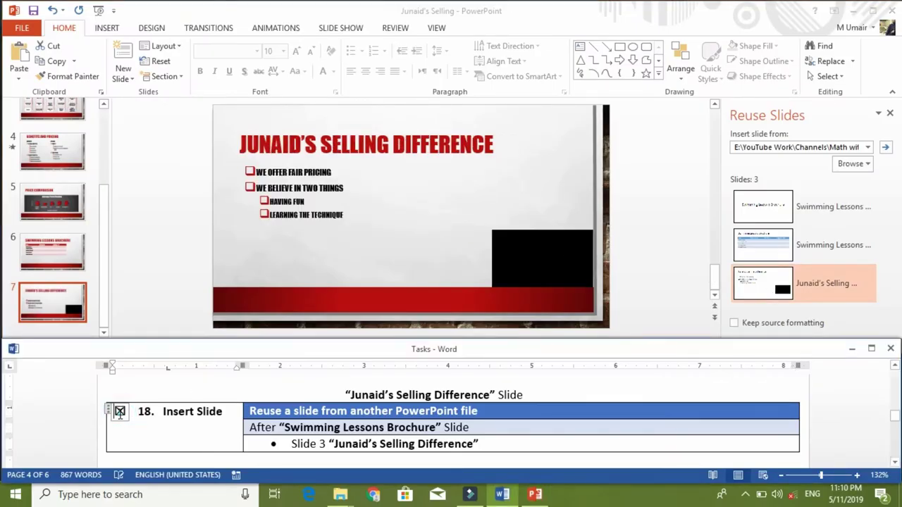
scroll(120, 413, down, 2)
scroll(120, 415, down, 2)
scroll(119, 414, down, 1)
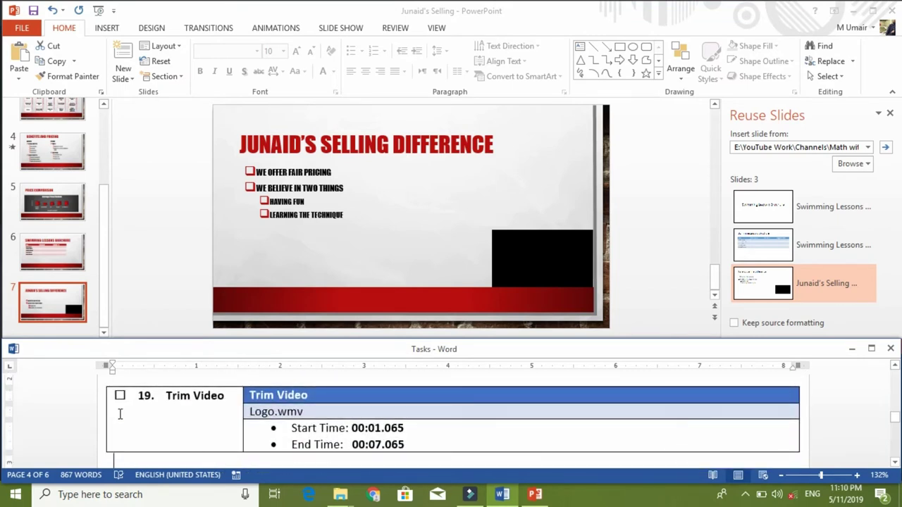
Trim the slide 7 video to 00:01.065–00:07.065 and tick the Trim Video task.
click(533, 277)
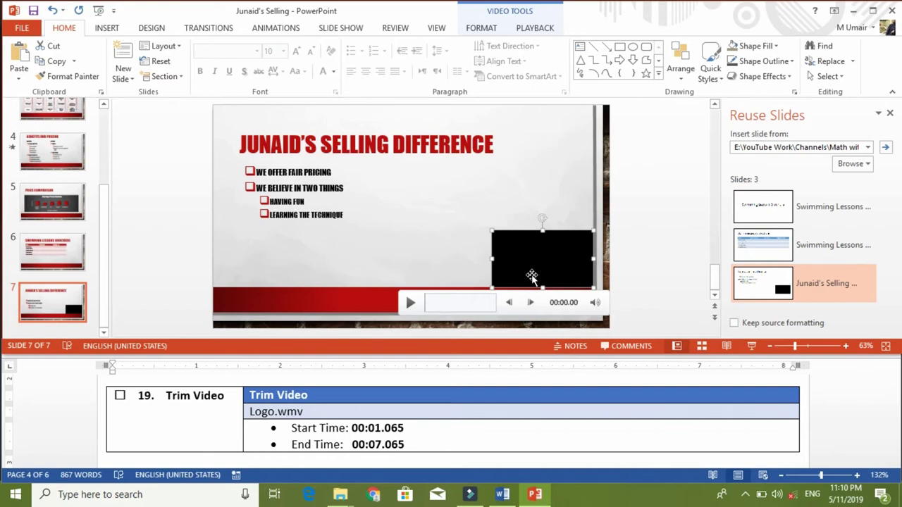
click(532, 31)
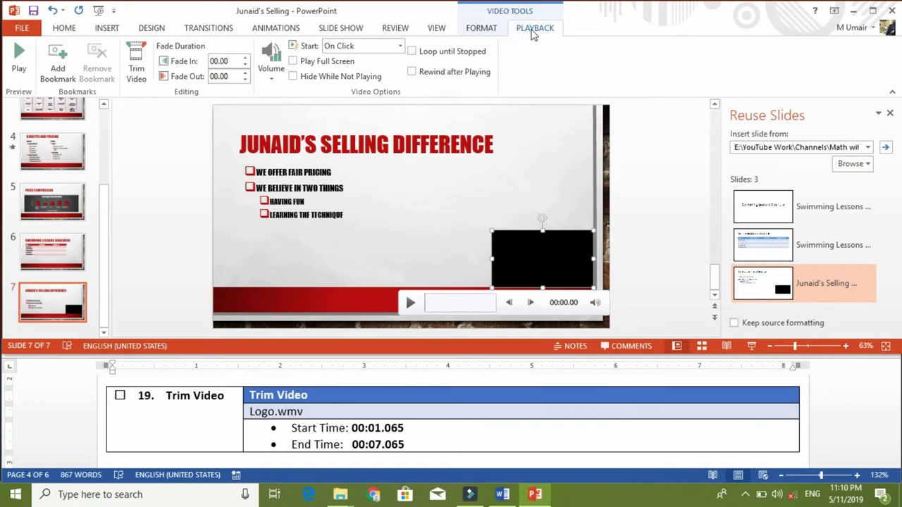
click(135, 71)
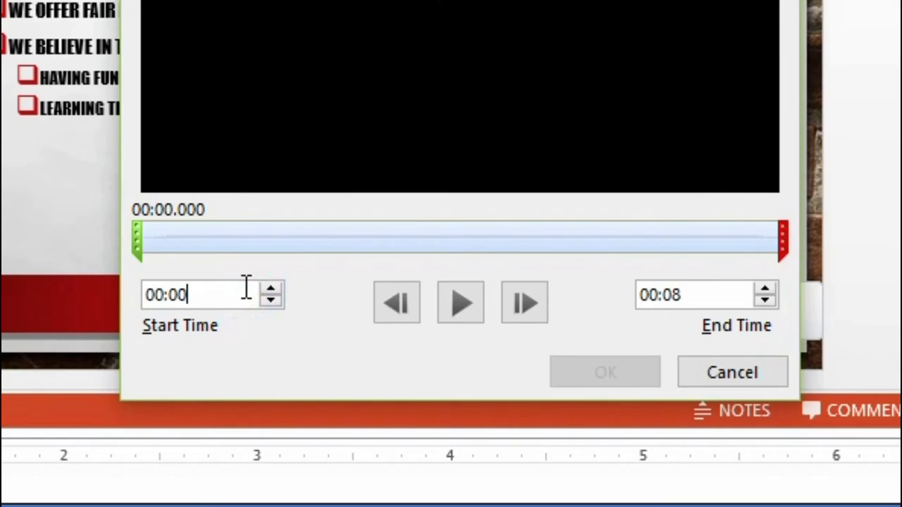
key(BackSpace)
text(1.065)
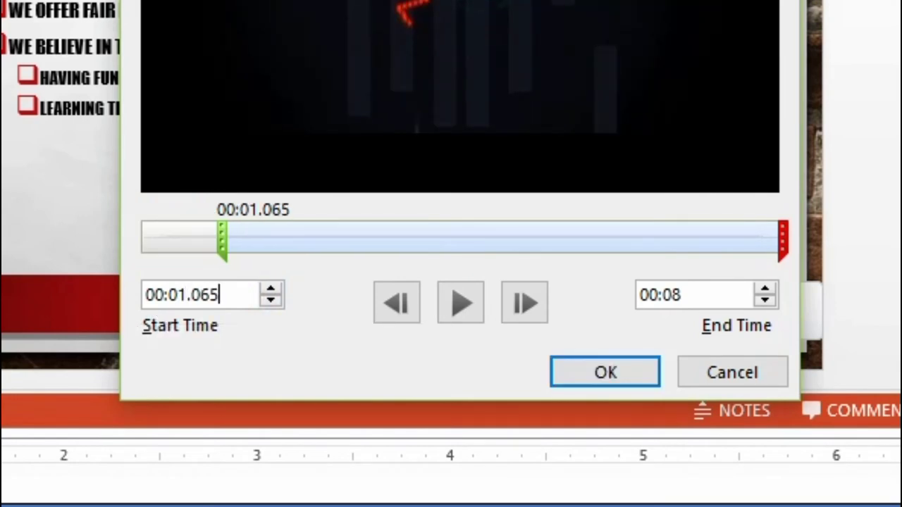
click(700, 293)
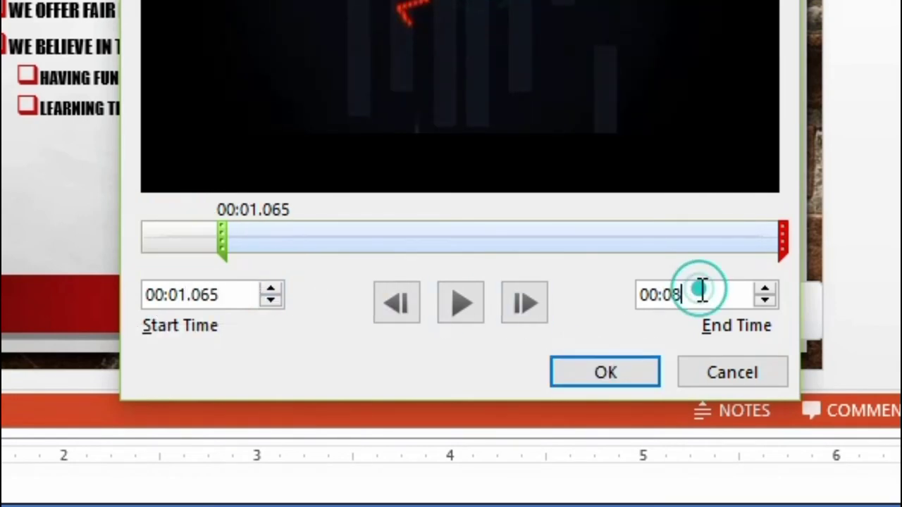
key(BackSpace)
text(7.)
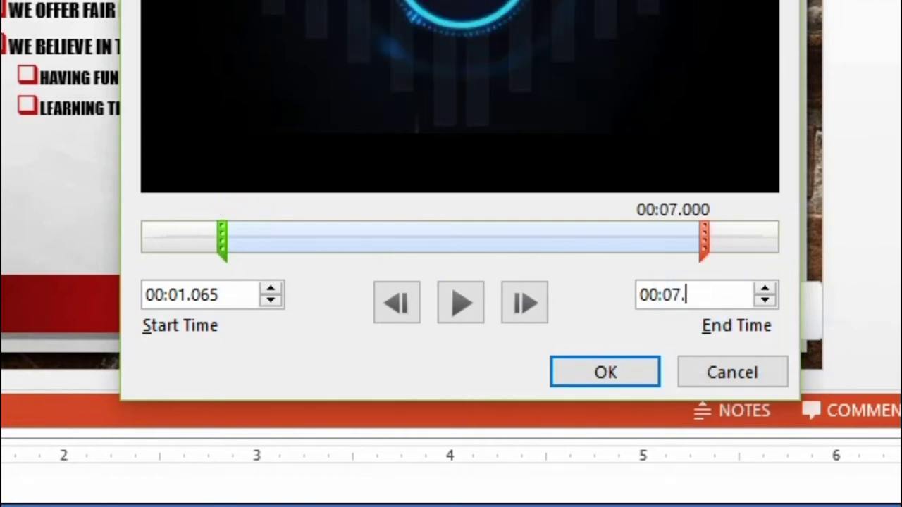
text(065)
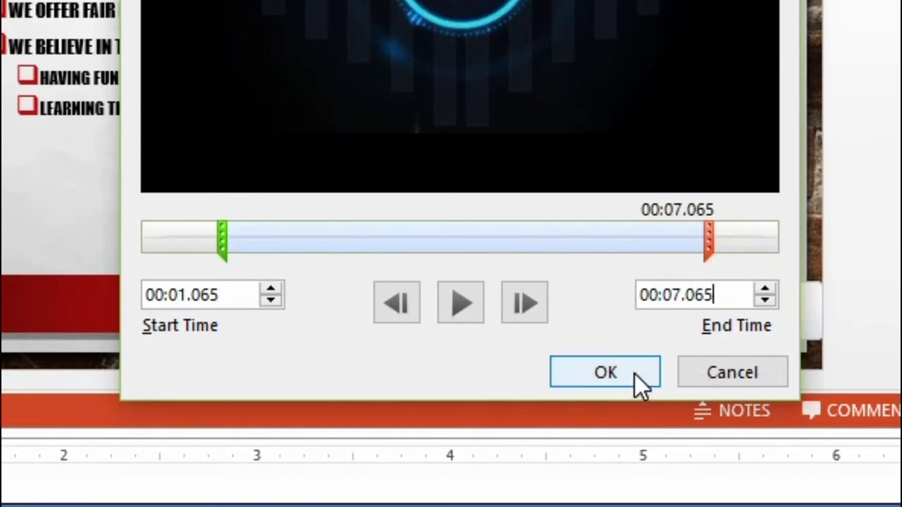
click(635, 375)
click(596, 377)
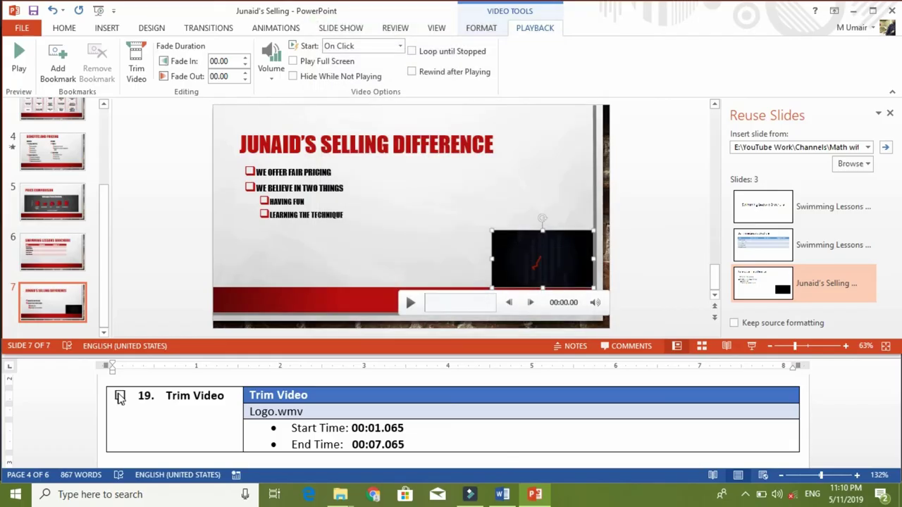
click(120, 395)
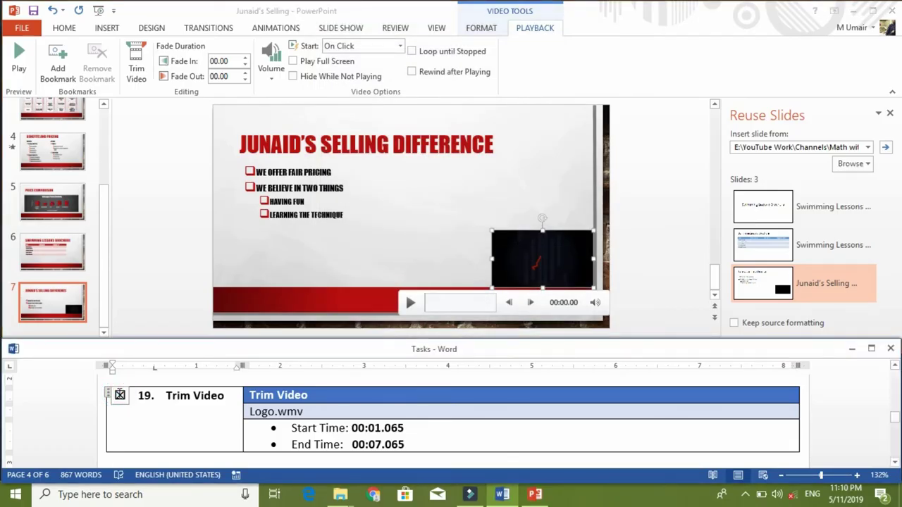
Set the Logo.mp4 video's playback volume to Low, then tick the Video Options task in Word.
scroll(120, 394, down, 1)
scroll(120, 395, down, 1)
scroll(119, 393, down, 1)
scroll(120, 393, down, 1)
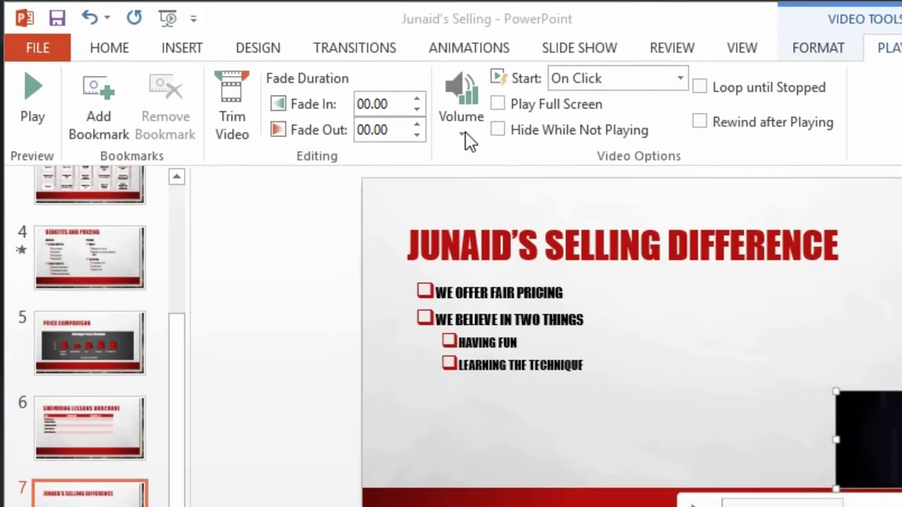
click(273, 78)
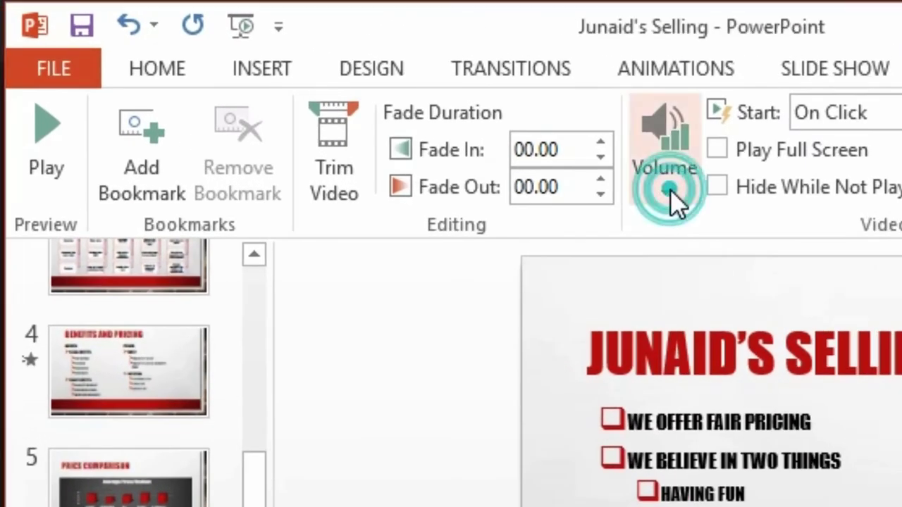
click(690, 227)
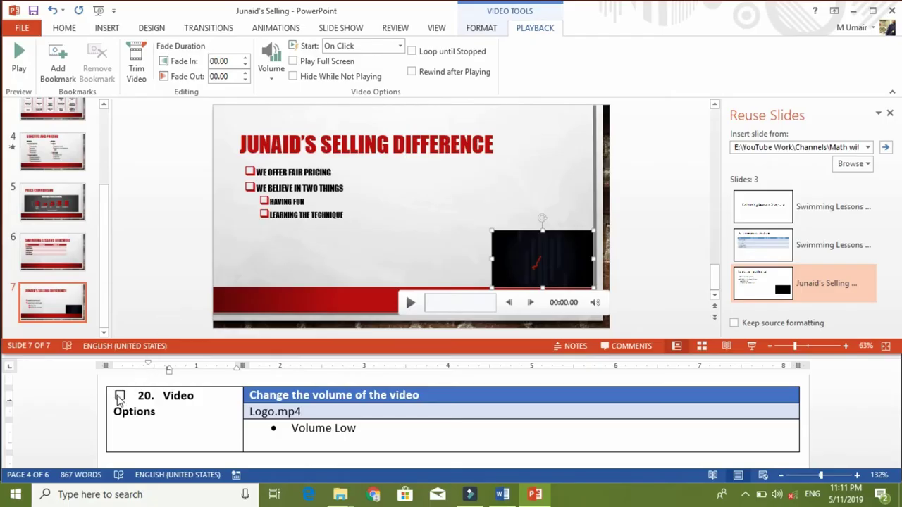
click(120, 396)
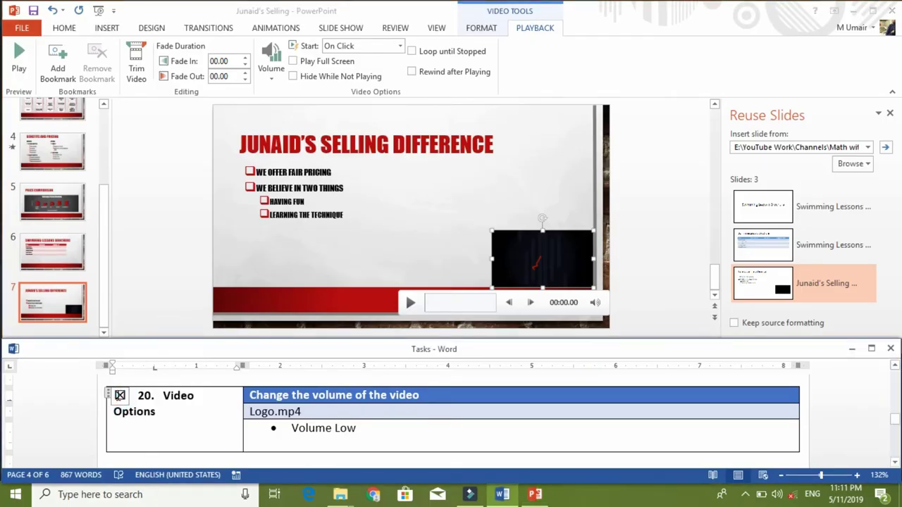
scroll(118, 394, down, 3)
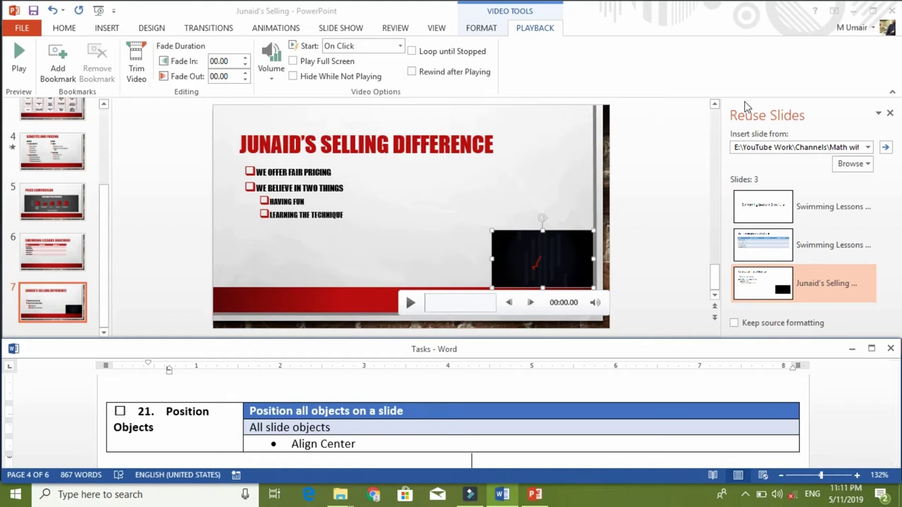
Close the Reuse Slides pane and Align Center slide 7's title, bullet list and Logo video.
click(890, 115)
click(891, 115)
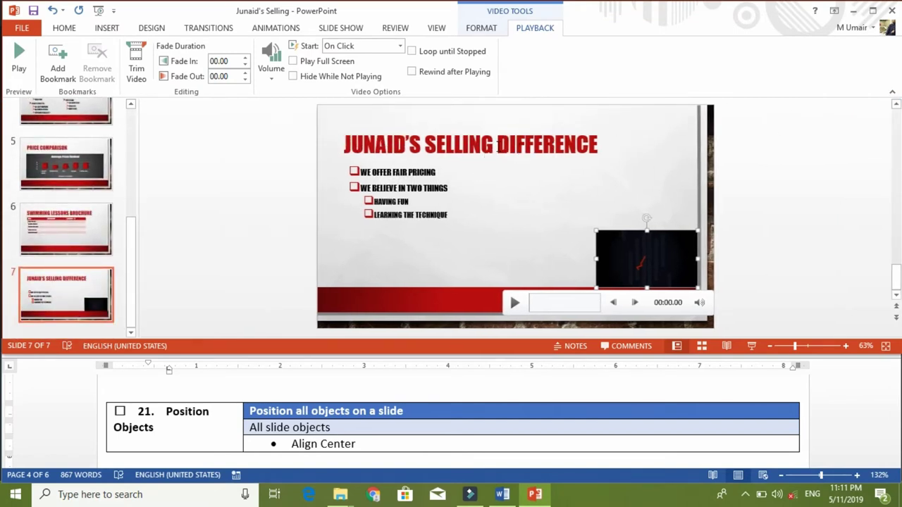
click(497, 145)
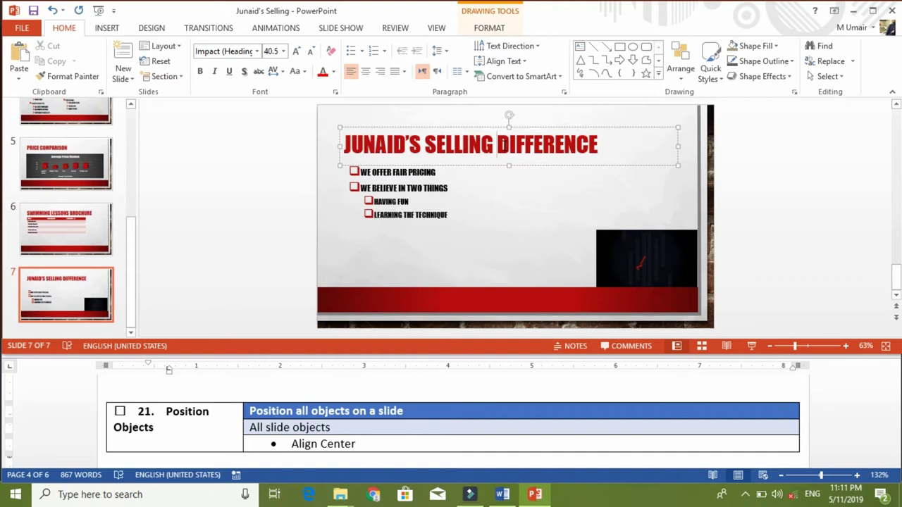
click(432, 179)
mouse_move(646, 259)
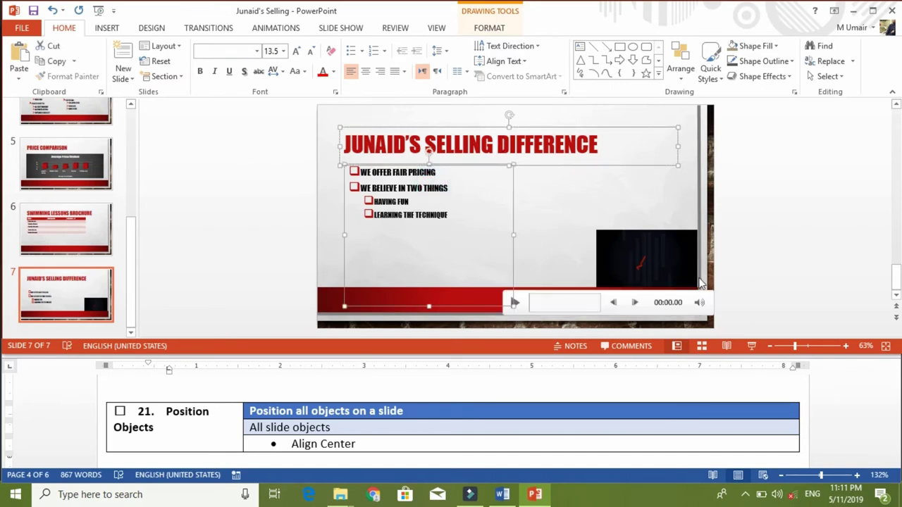
click(668, 261)
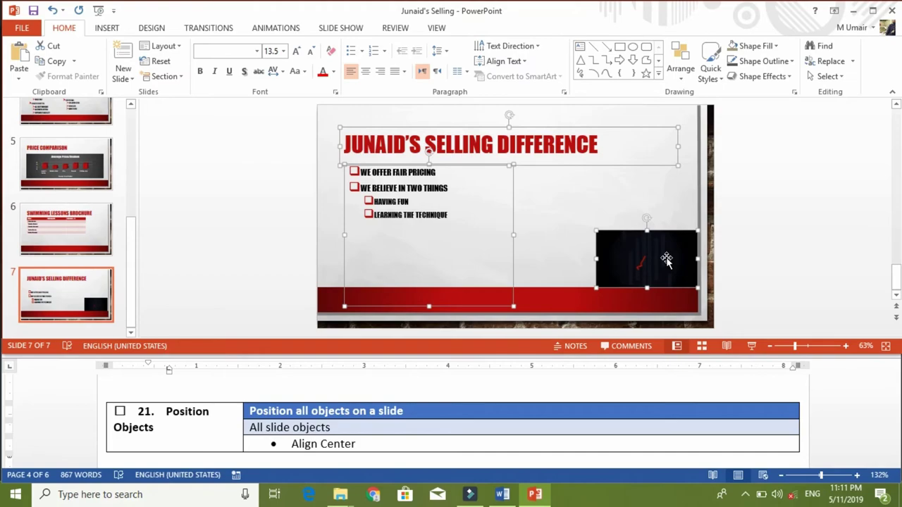
click(681, 62)
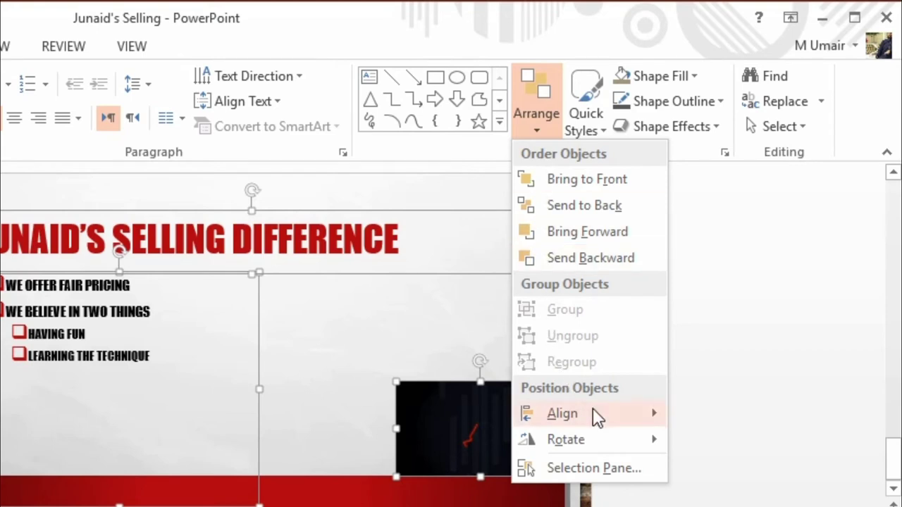
mouse_move(562, 413)
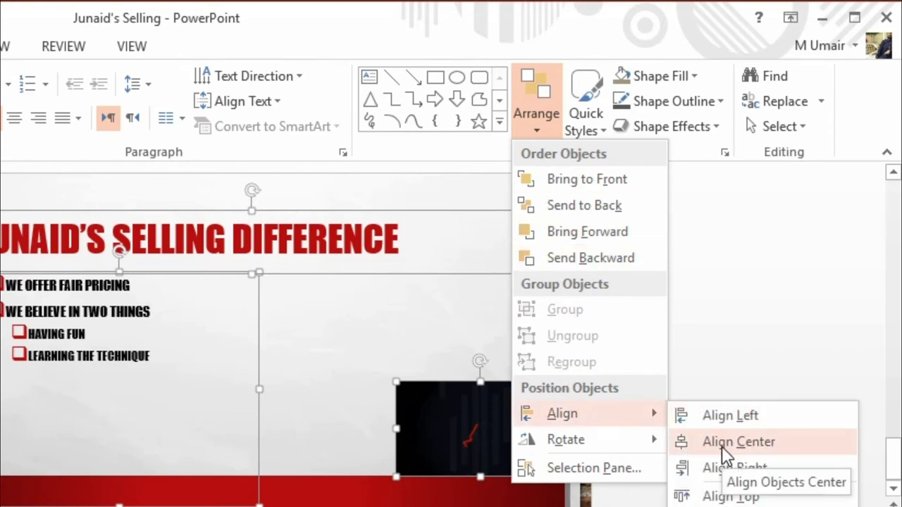
click(722, 447)
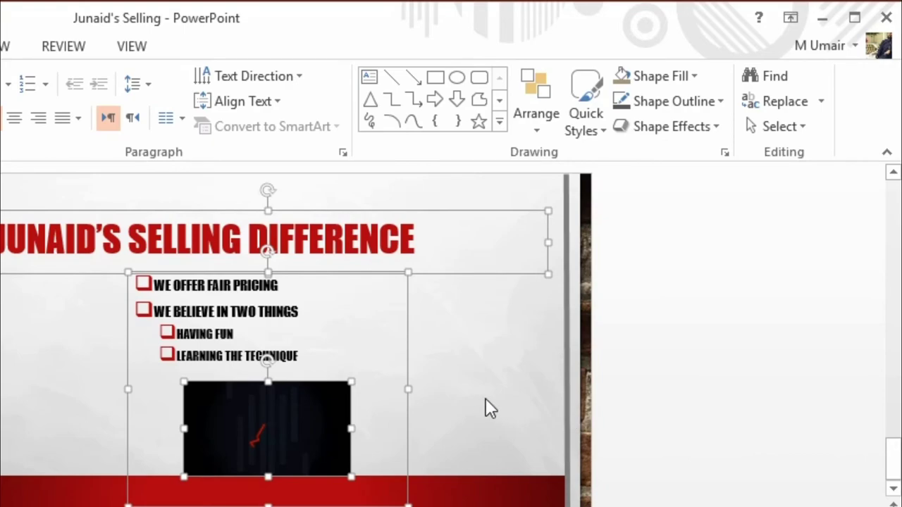
click(485, 399)
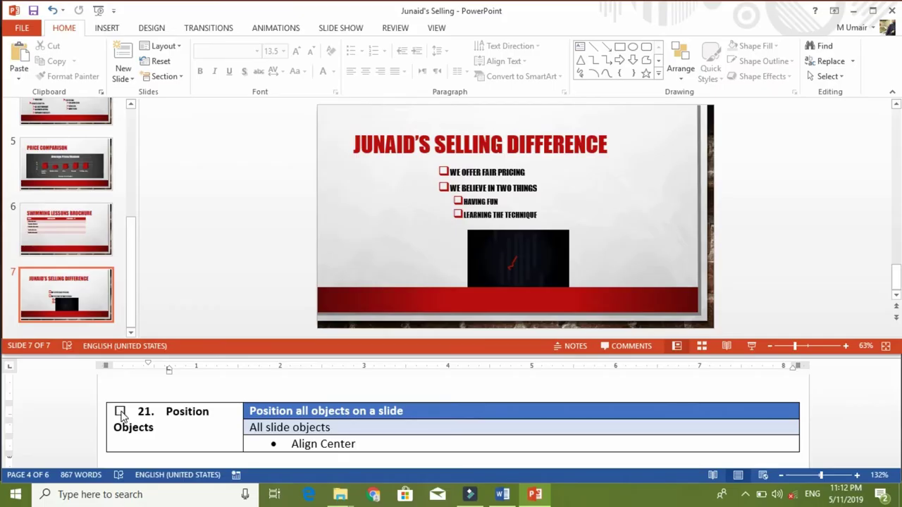
Tick task 21, Position Objects, in Word and scroll down to task 22, Insert Slide.
click(120, 411)
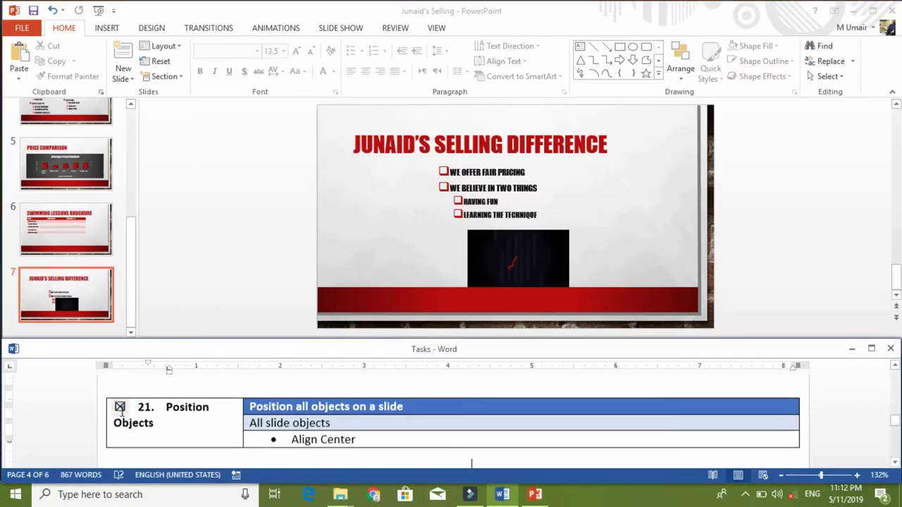
scroll(121, 411, down, 1)
scroll(120, 411, down, 1)
scroll(121, 411, down, 1)
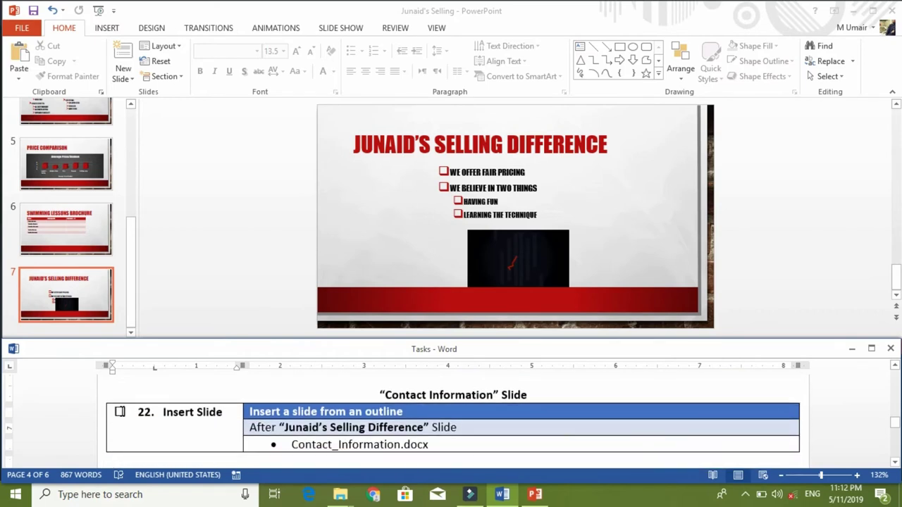
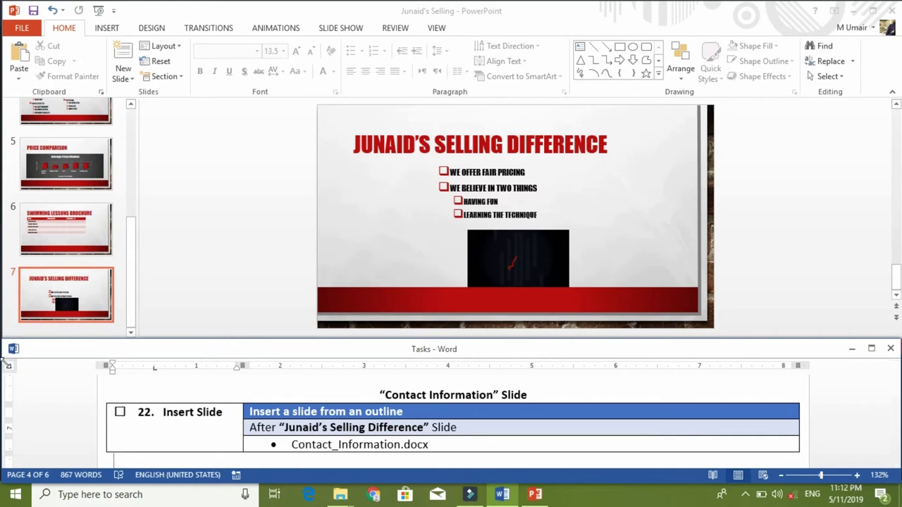
Insert slides from the Contact_Information outline after slide 7, bringing the deck to 11 slides.
click(83, 335)
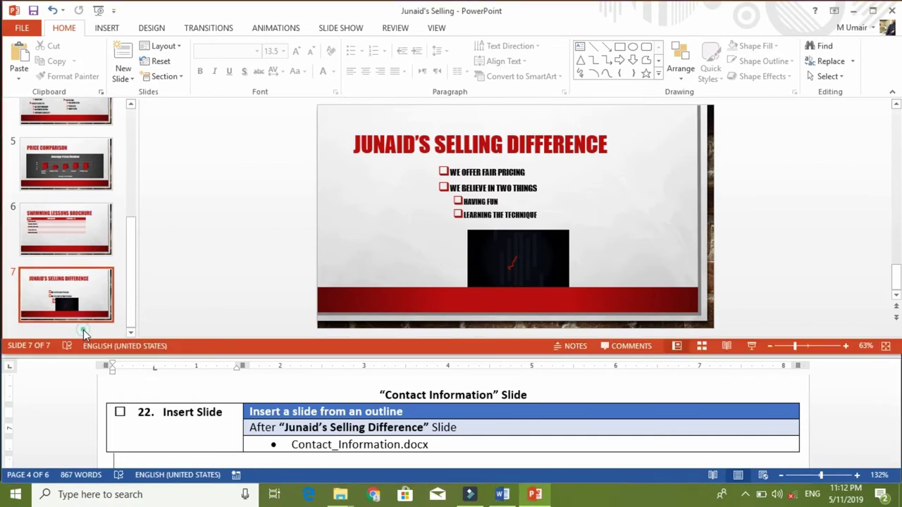
click(84, 335)
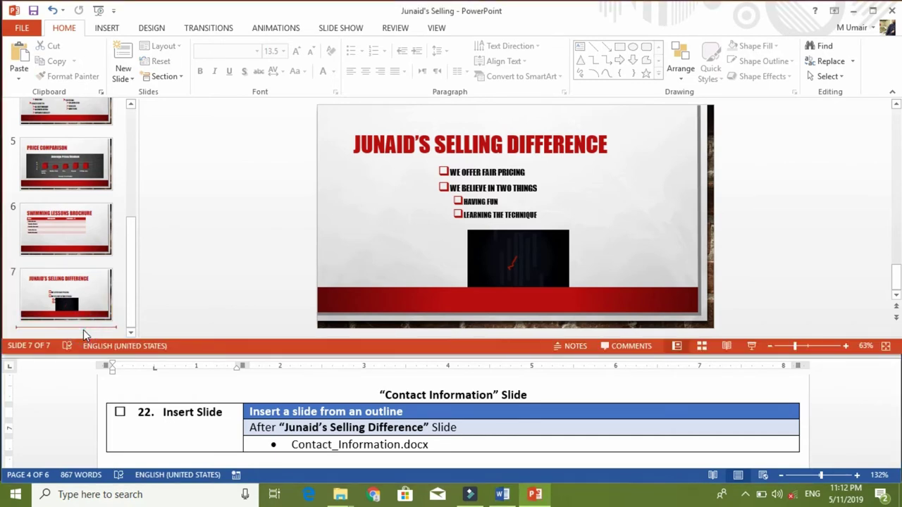
click(121, 81)
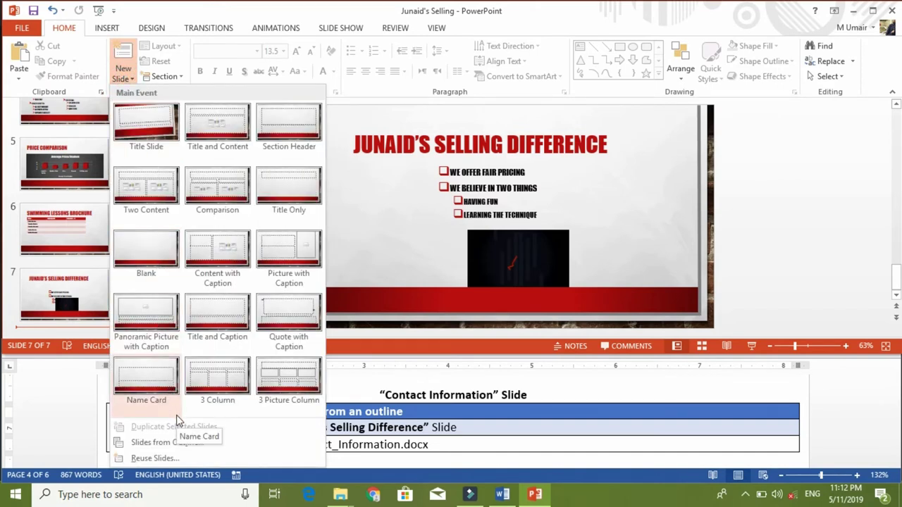
click(205, 443)
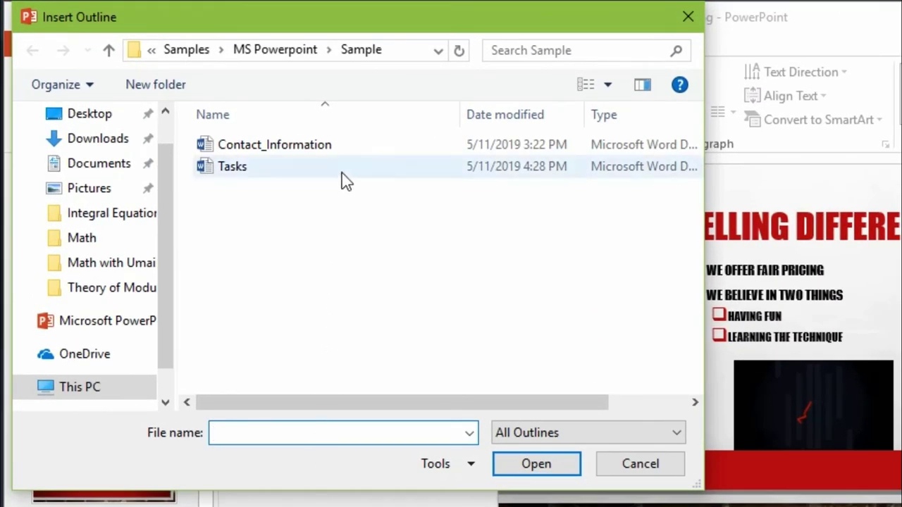
click(351, 147)
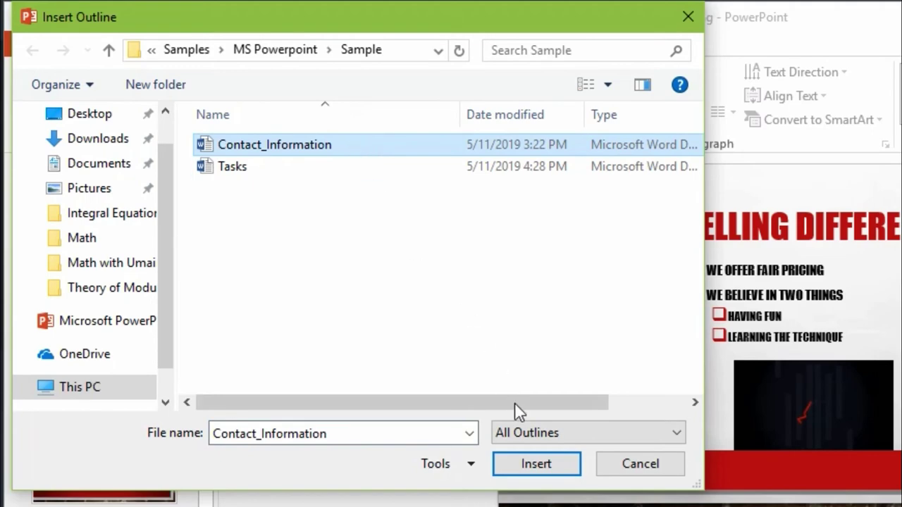
click(536, 465)
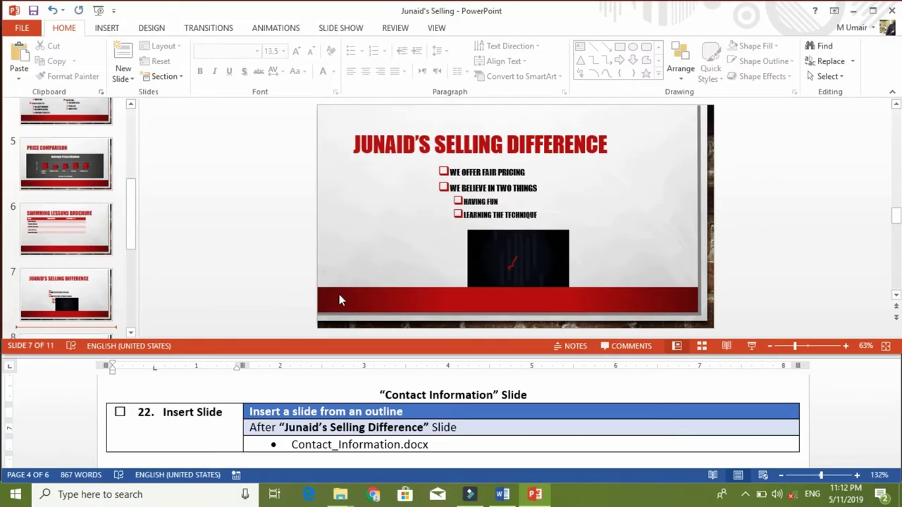
Tick task 22 Insert Slide in the Word checklist, then return to the PowerPoint slide thumbnails.
mouse_move(134, 204)
mouse_down()
mouse_move(135, 289)
mouse_move(135, 235)
mouse_move(135, 248)
mouse_up()
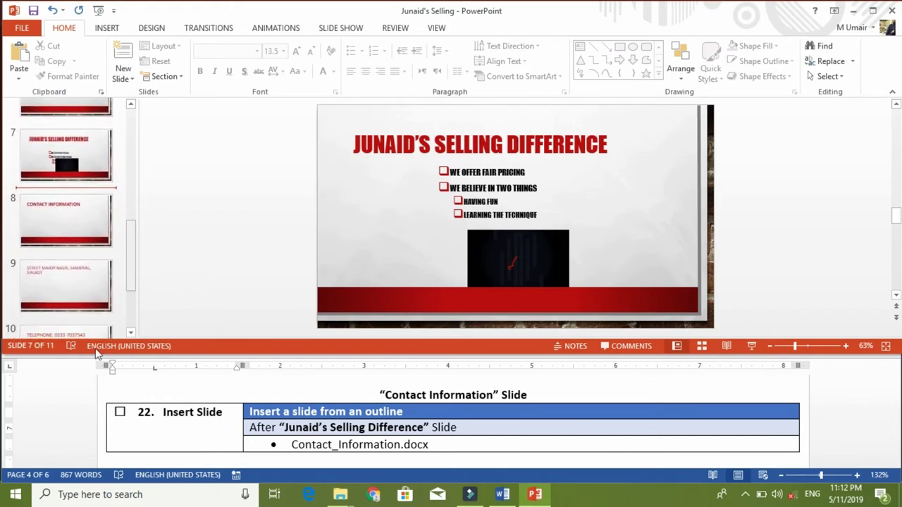
click(120, 413)
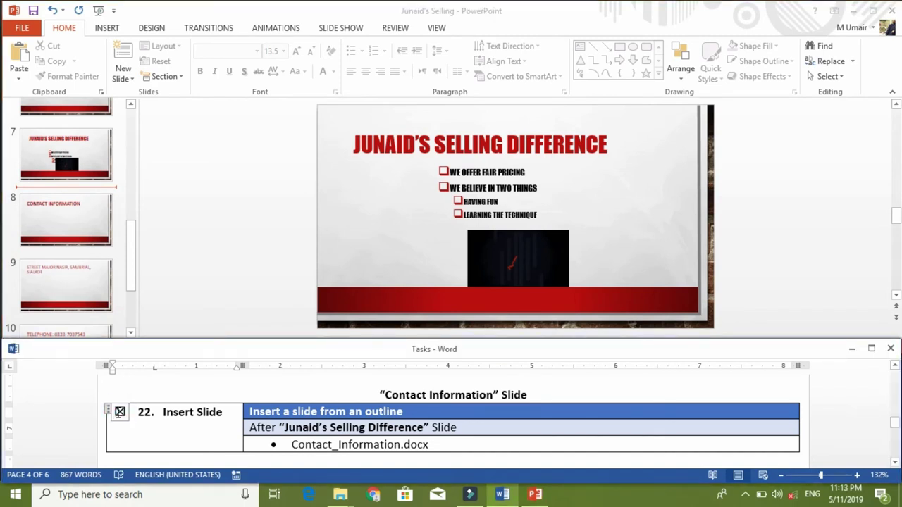
scroll(120, 414, down, 1)
scroll(118, 414, down, 3)
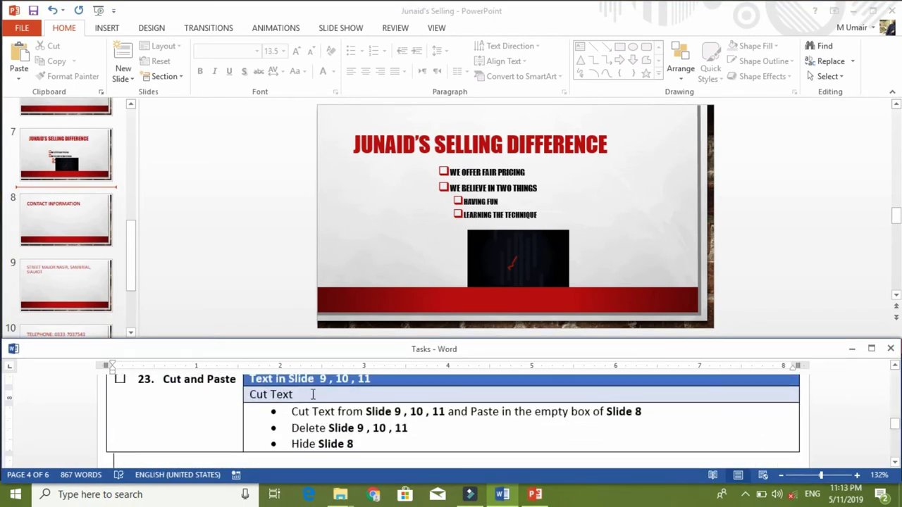
click(895, 367)
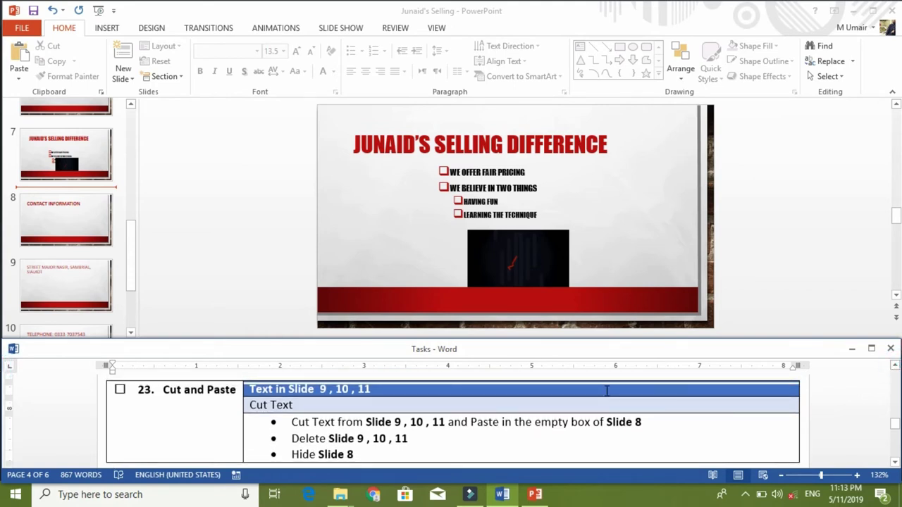
click(68, 284)
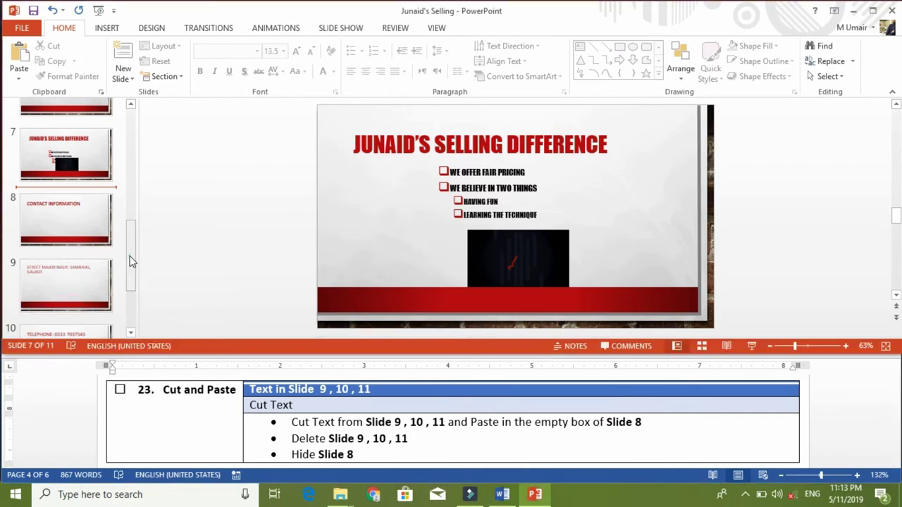
drag(131, 258, 129, 305)
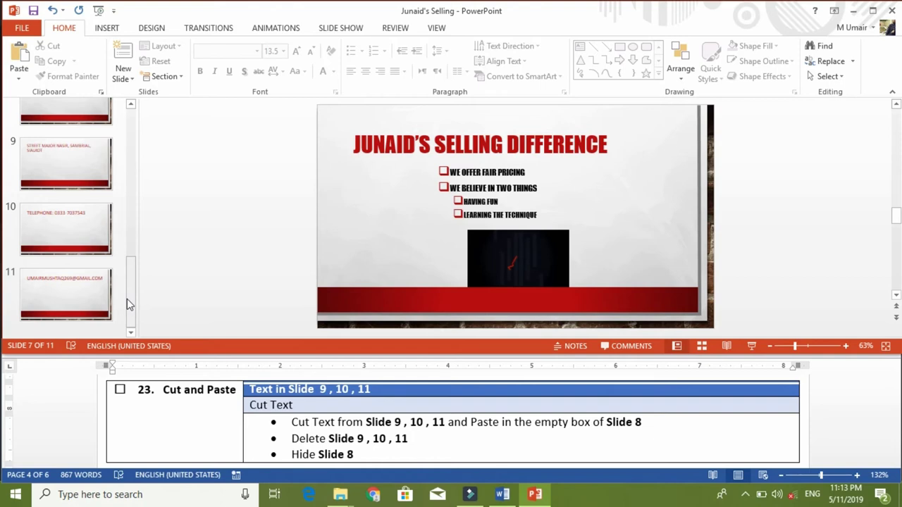
Cut the street address out of slide 9's title.
click(57, 154)
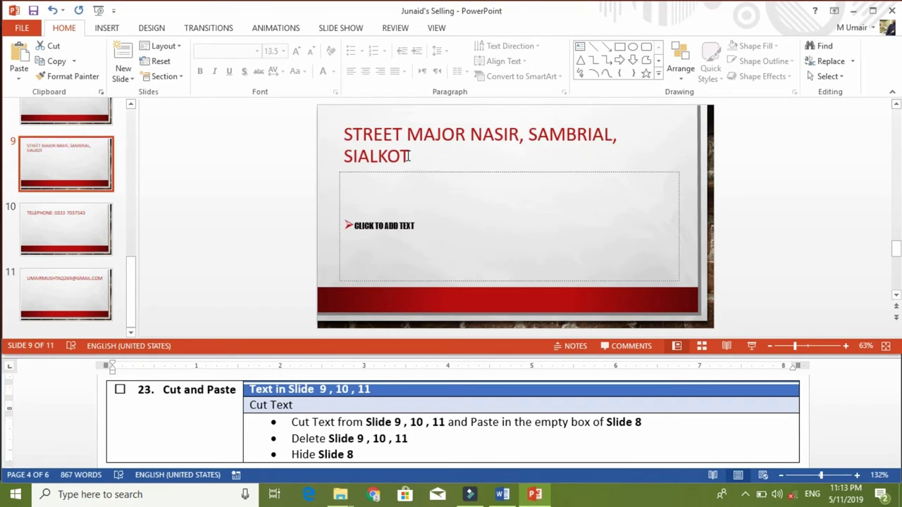
drag(409, 156, 352, 139)
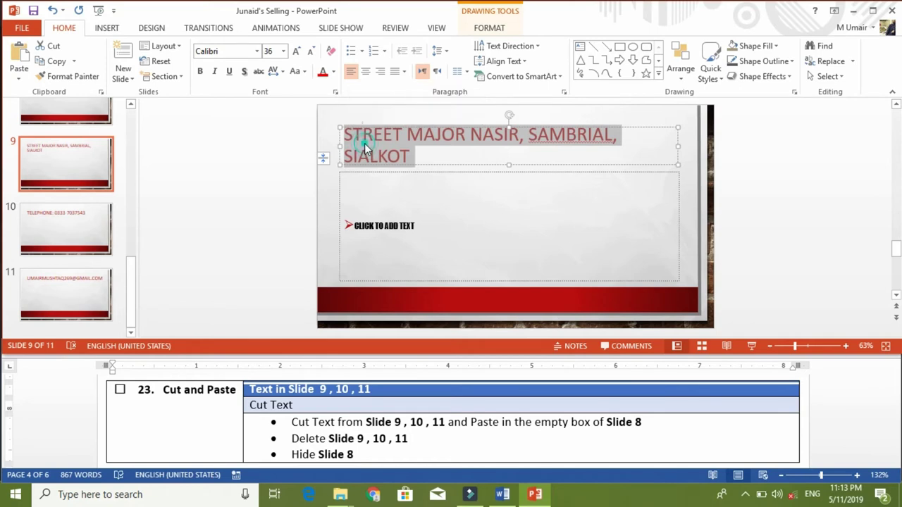
right_click(364, 143)
click(393, 153)
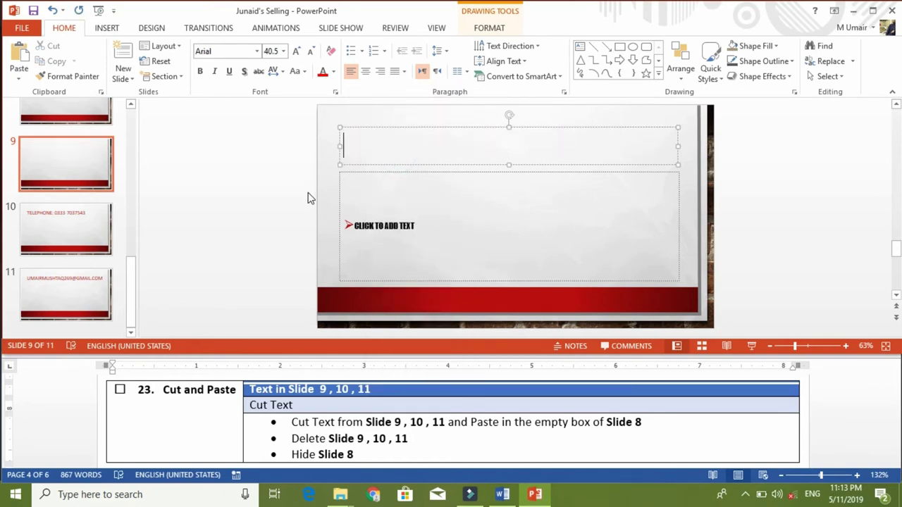
Paste the address as the first bullet in slide 8's Contact Information box.
click(131, 103)
click(131, 103)
click(89, 125)
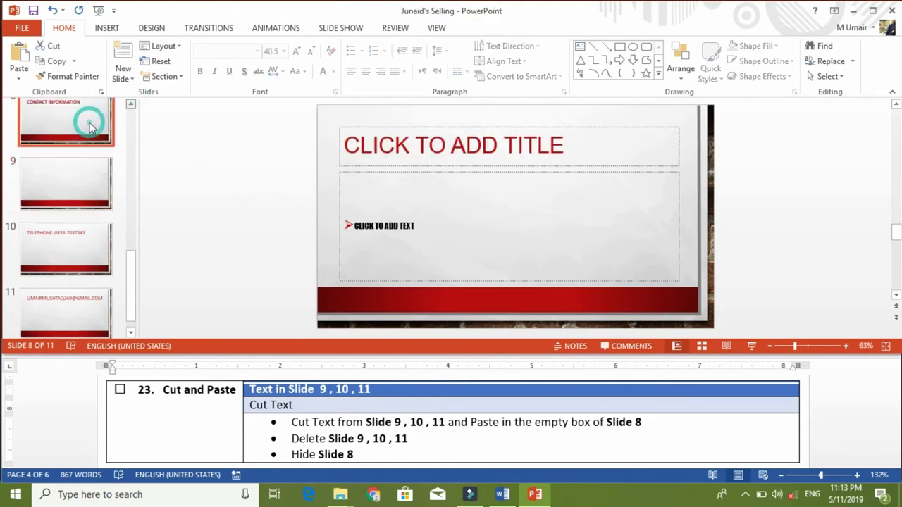
click(89, 127)
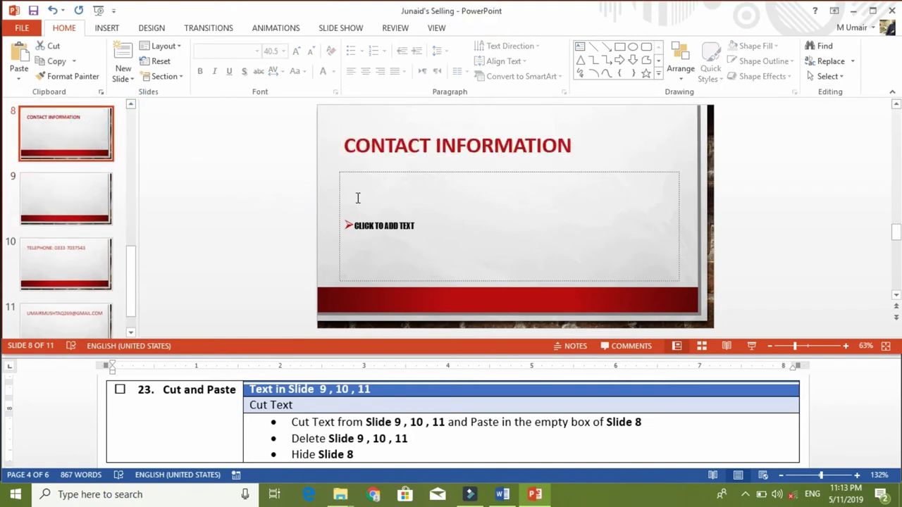
click(432, 221)
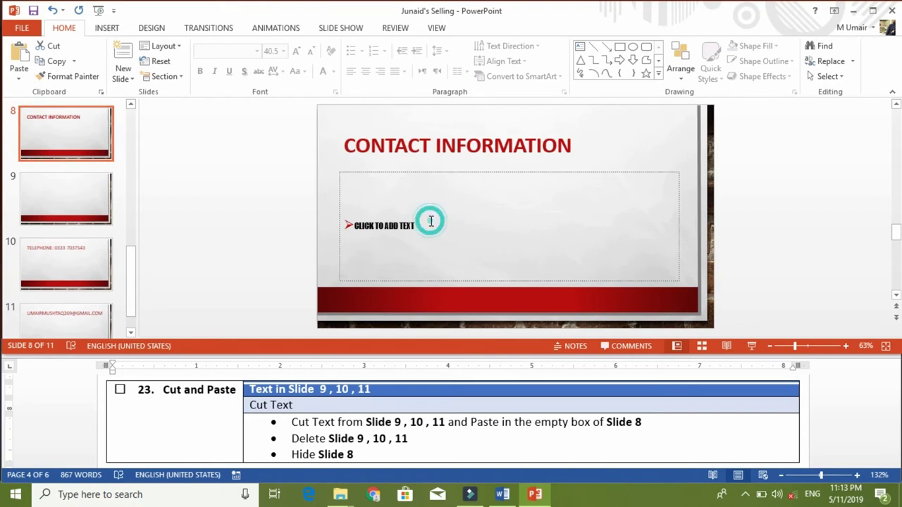
right_click(432, 221)
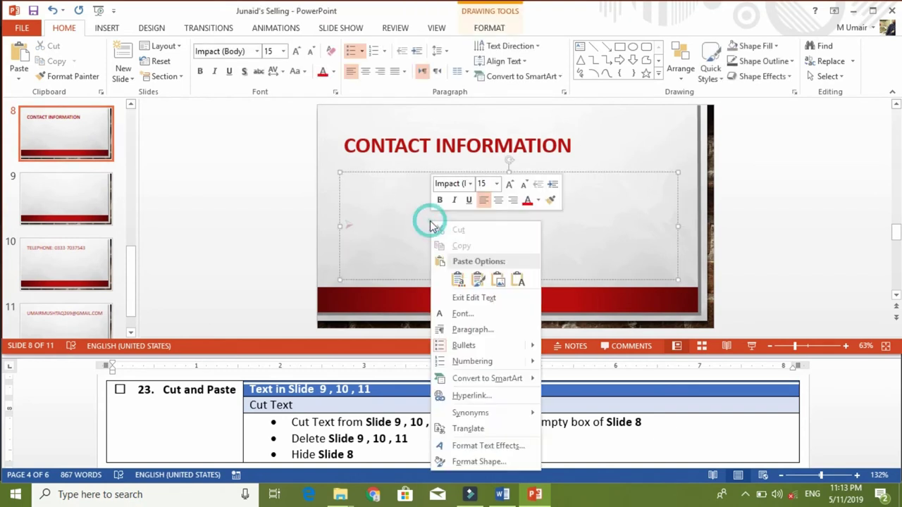
click(457, 281)
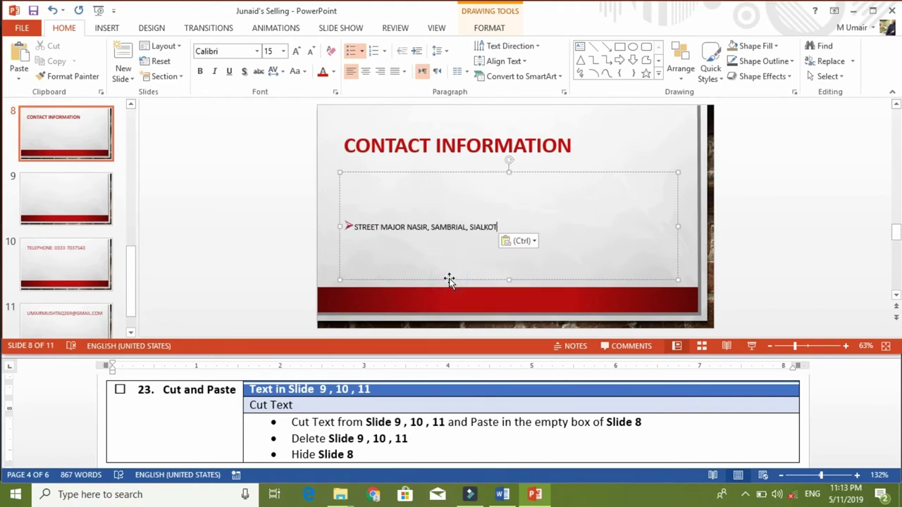
click(98, 252)
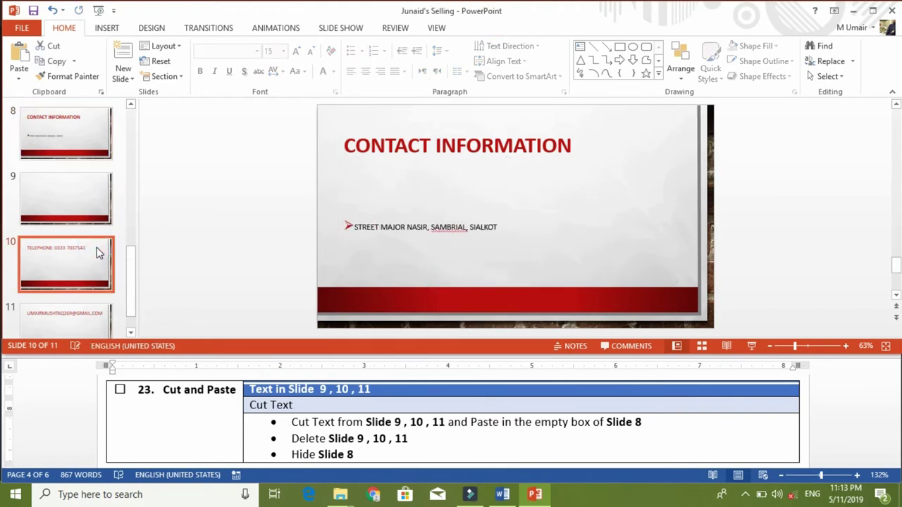
Cut the telephone line out of slide 10's title.
click(594, 146)
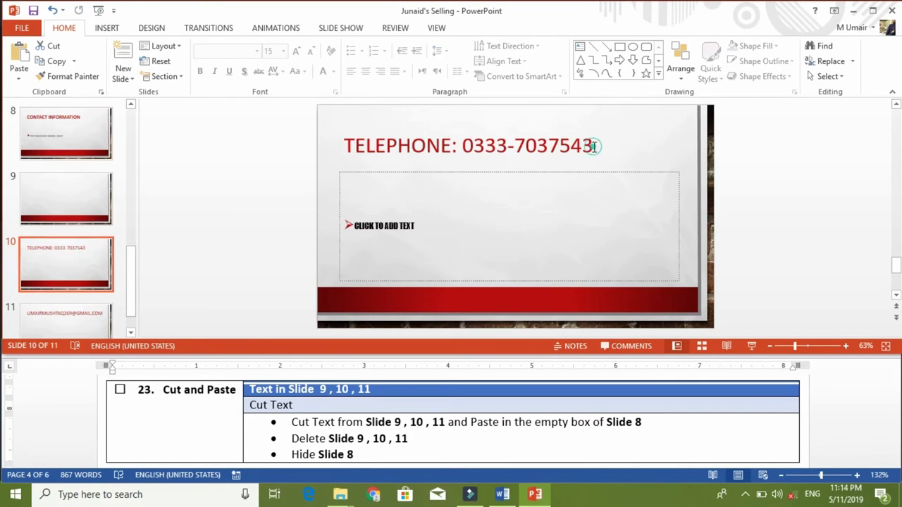
drag(594, 146, 323, 149)
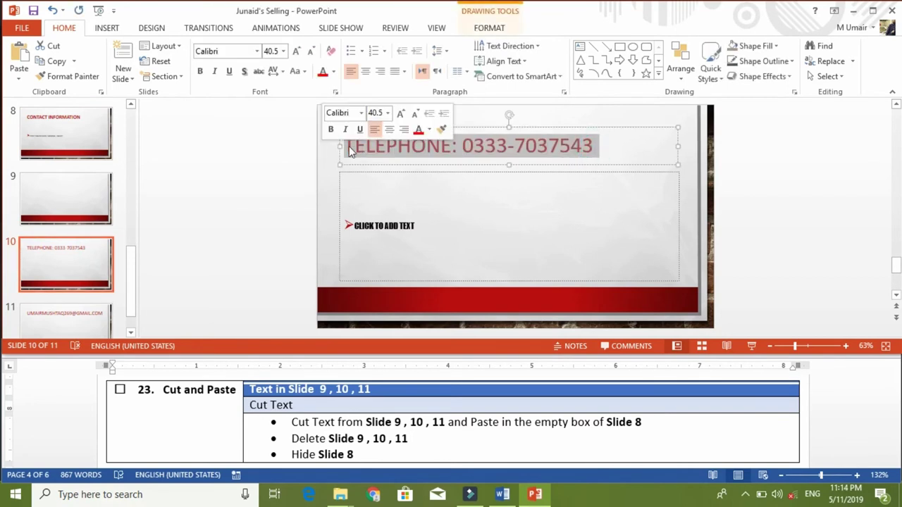
right_click(359, 149)
click(385, 161)
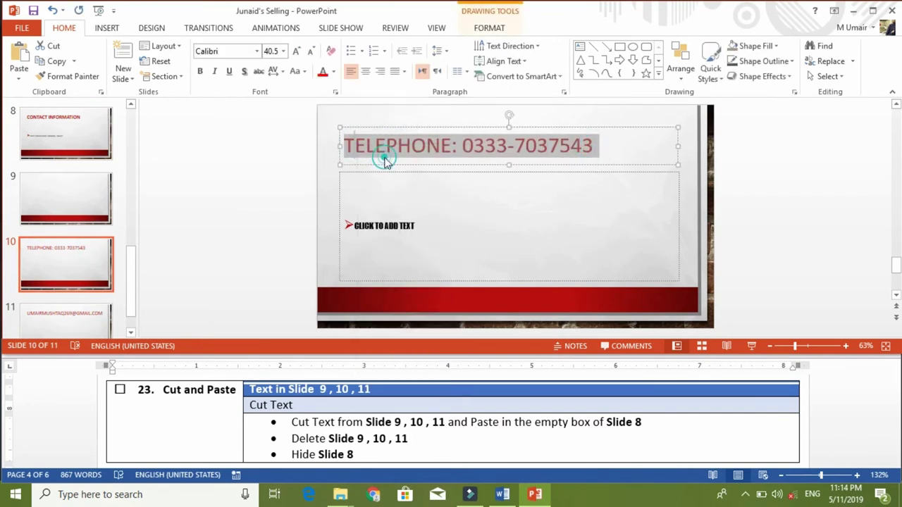
Paste the telephone line as a second bullet under the address on slide 8.
click(64, 117)
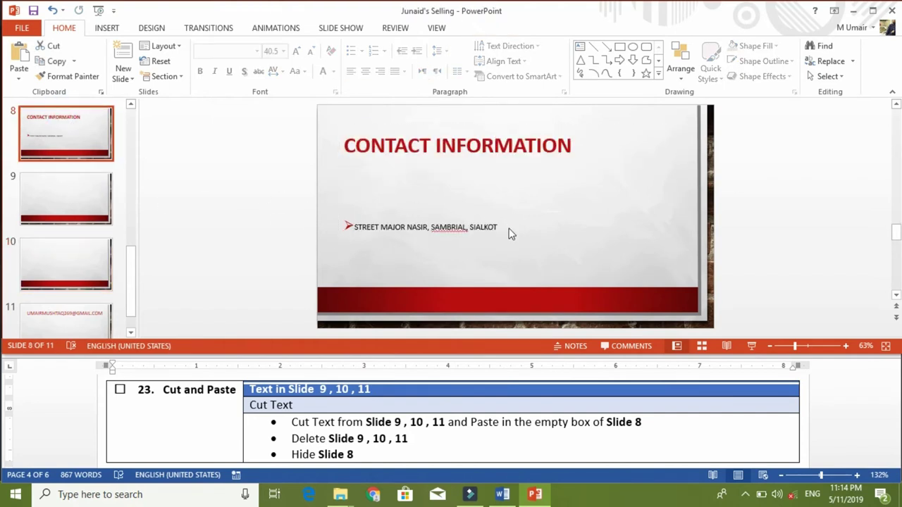
click(499, 227)
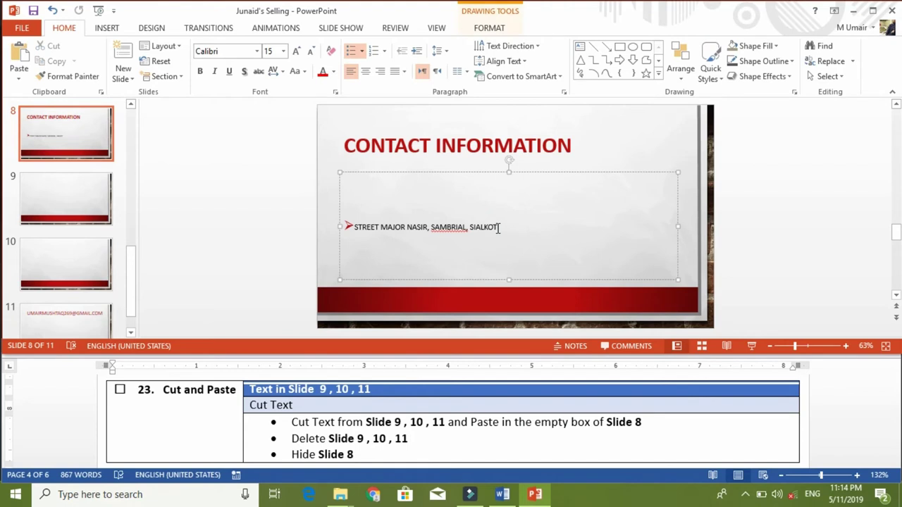
key(Return)
click(378, 232)
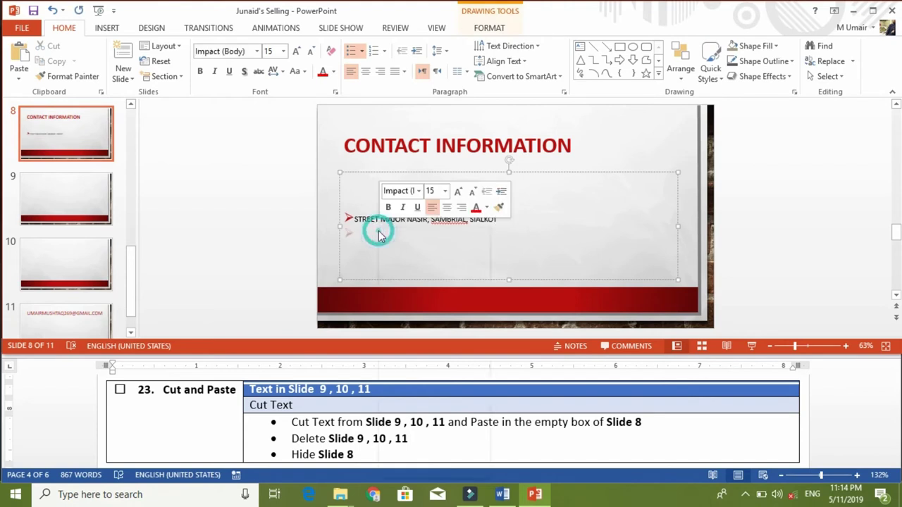
right_click(379, 234)
click(409, 289)
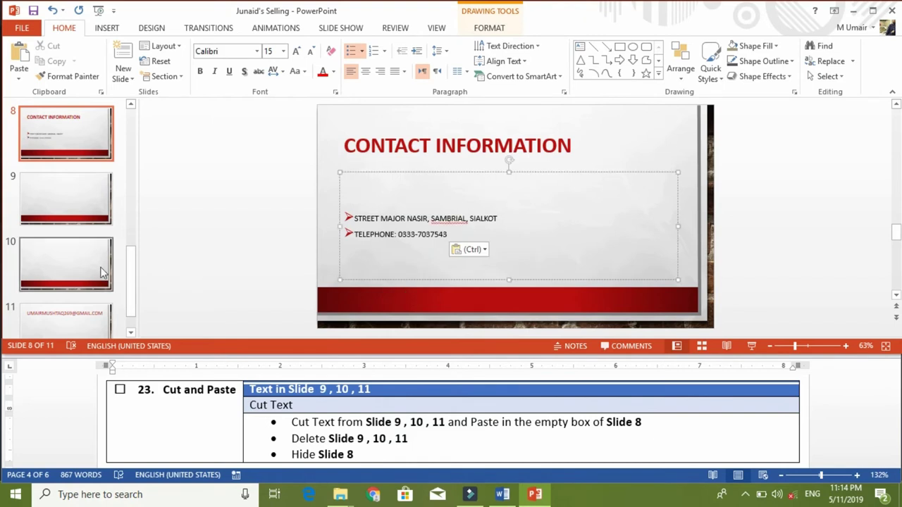
click(83, 318)
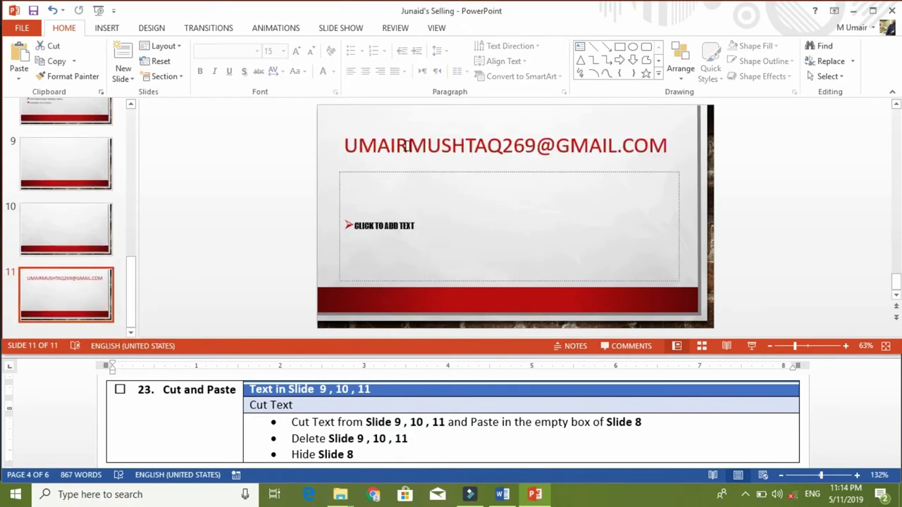
Cut the e-mail address out of slide 11's title.
click(412, 146)
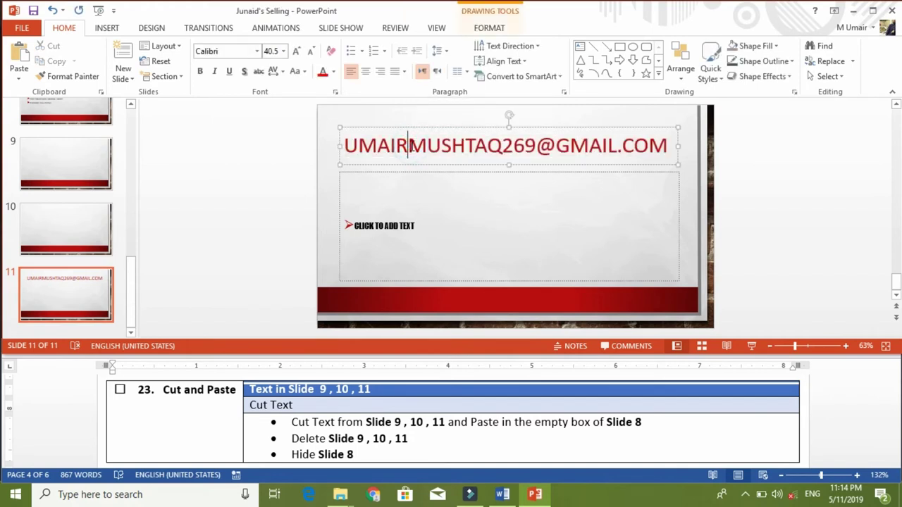
triple_click(411, 145)
right_click(411, 146)
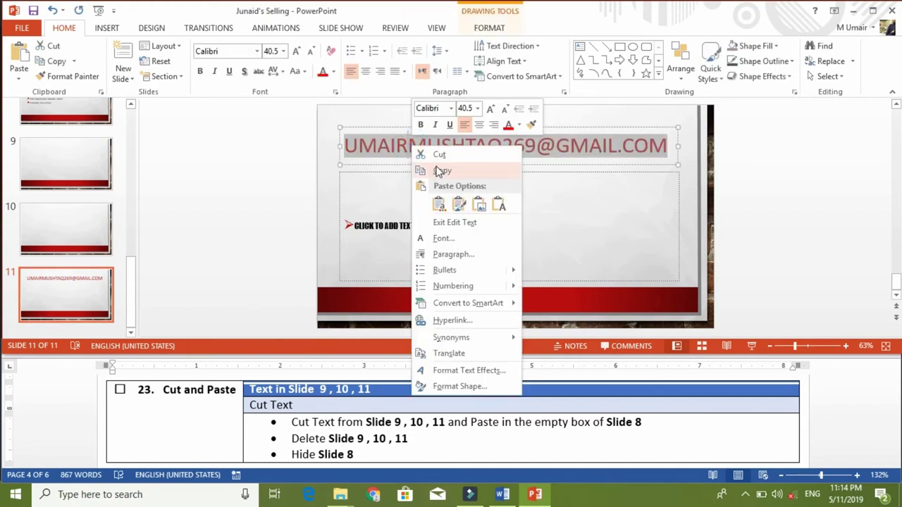
click(440, 154)
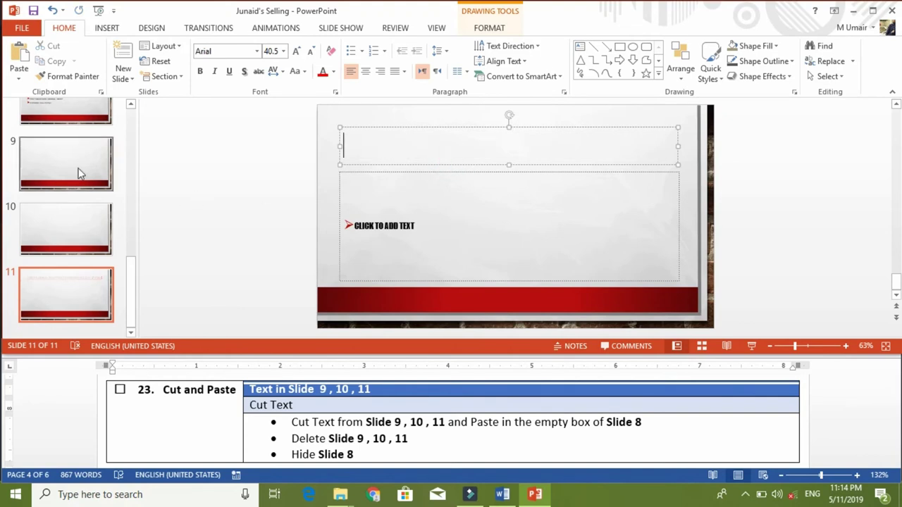
Paste the e-mail address as a third bullet under the telephone line on slide 8.
click(96, 114)
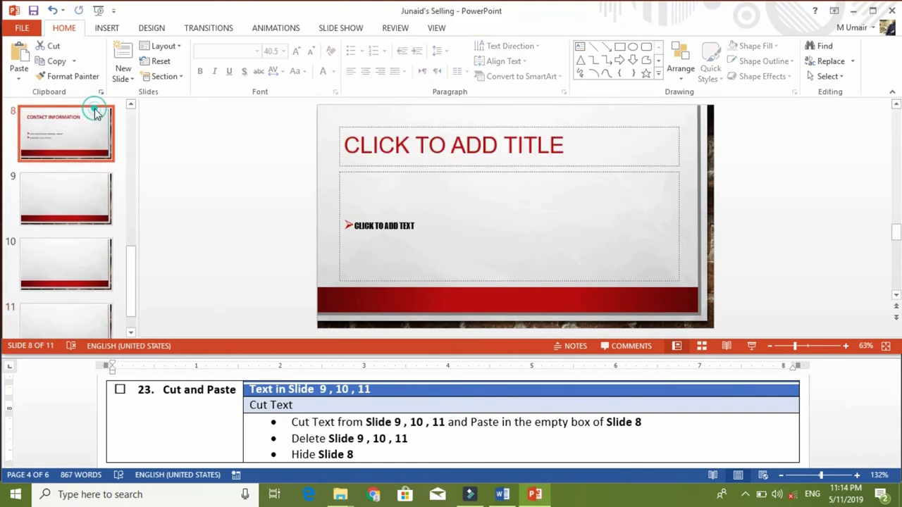
click(458, 236)
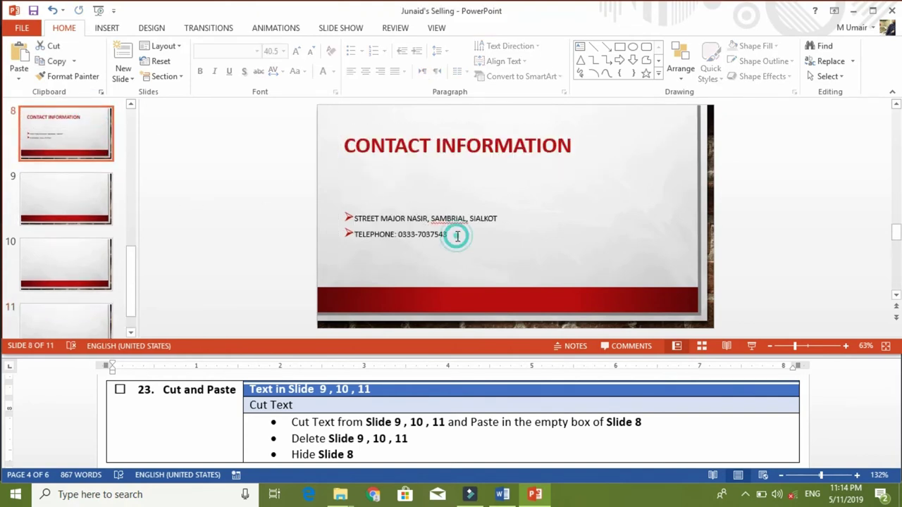
key(Return)
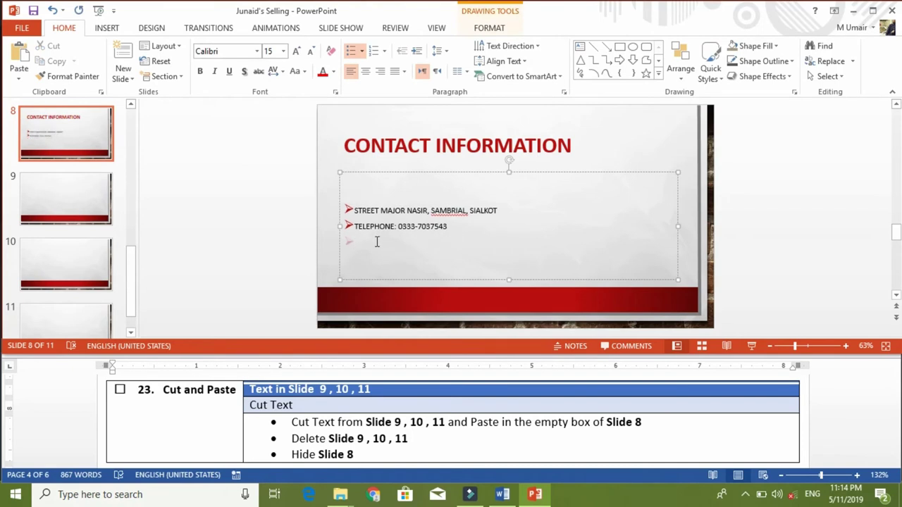
right_click(378, 242)
click(404, 287)
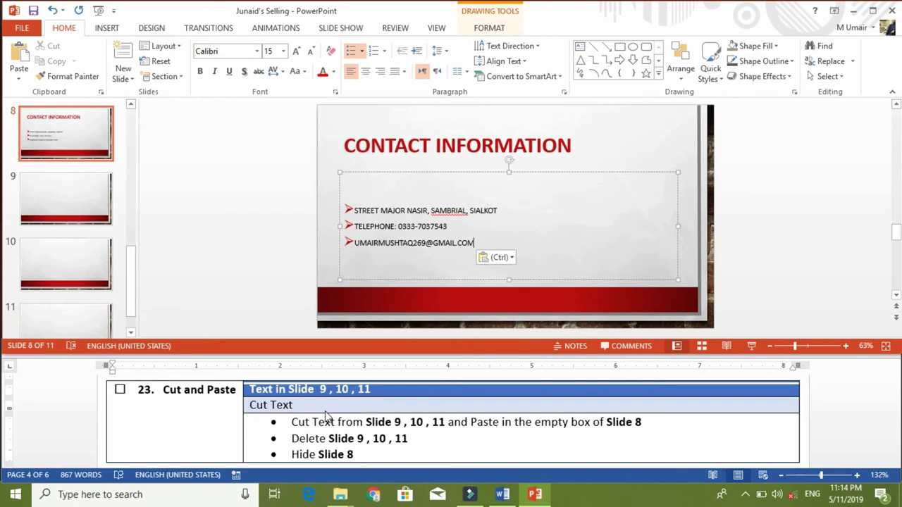
Select slides 9 and 10 in the thumbnail pane.
click(83, 189)
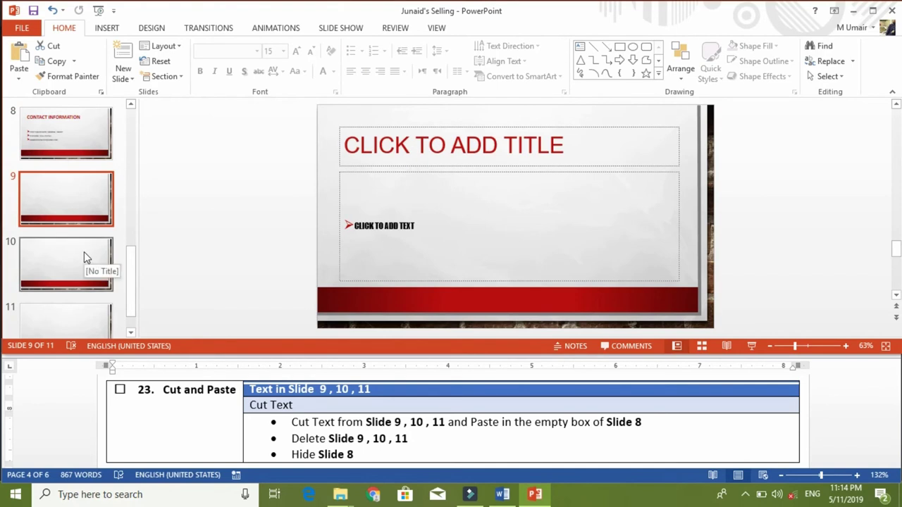
click(79, 209)
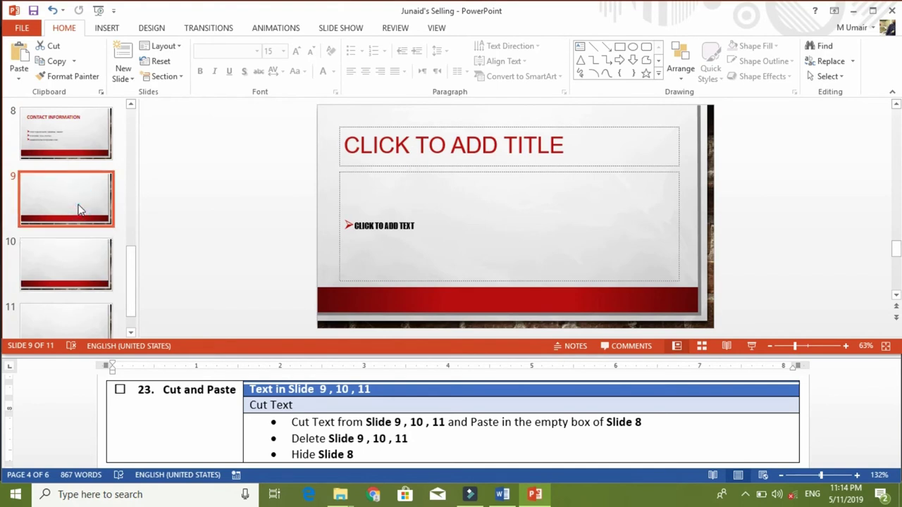
ctrl+click(78, 250)
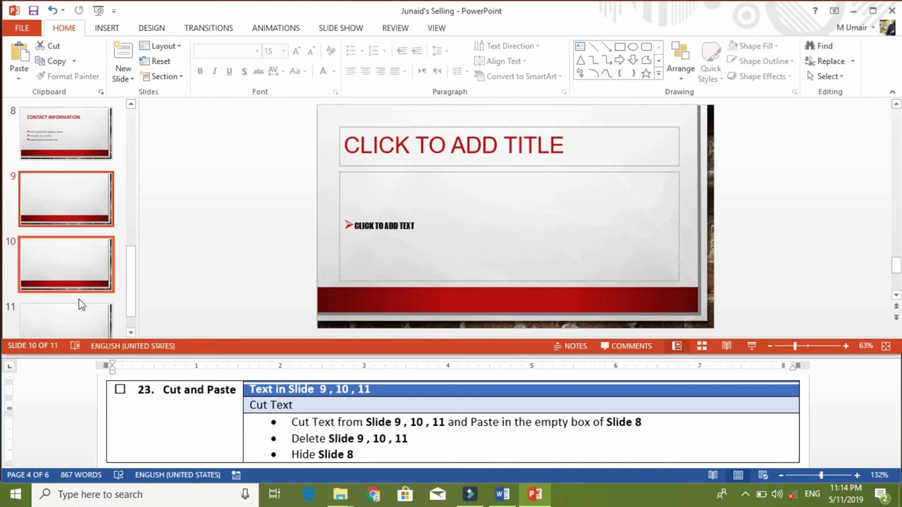
Delete slides 9–11 and hide the Contact Information slide 8.
ctrl+click(80, 327)
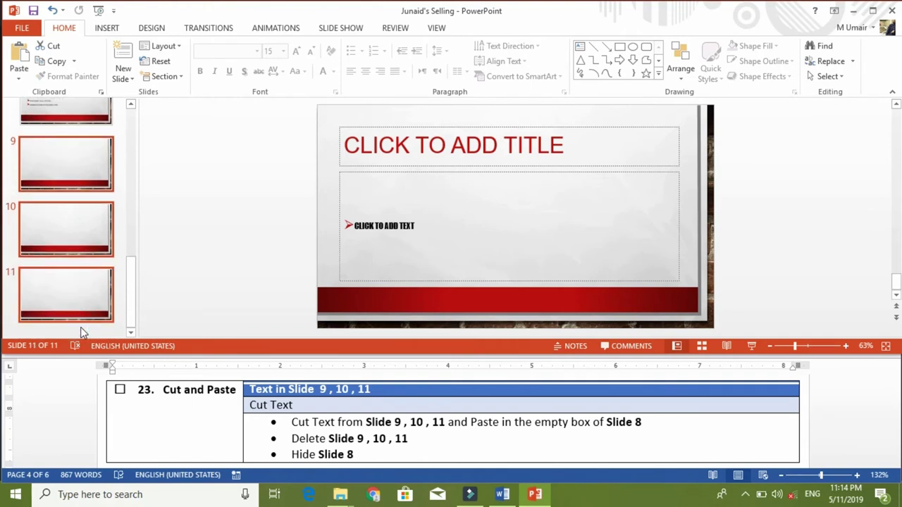
right_click(80, 155)
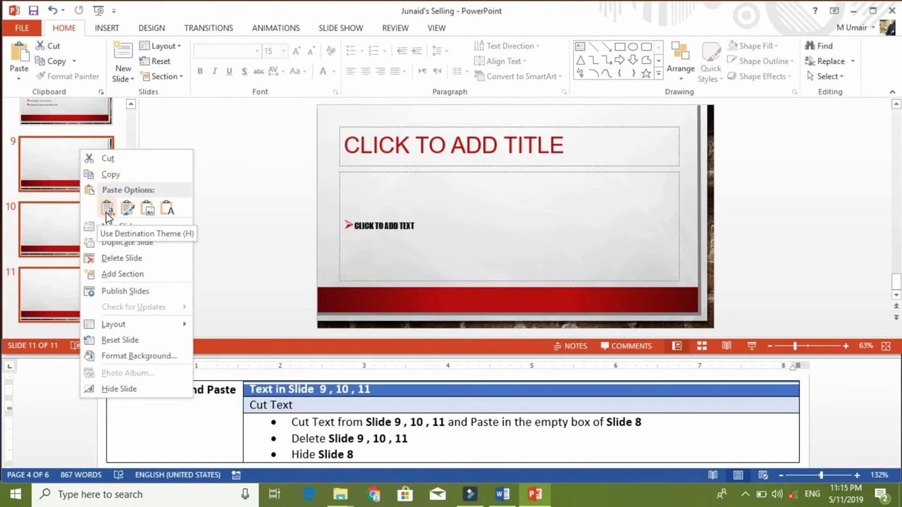
click(151, 261)
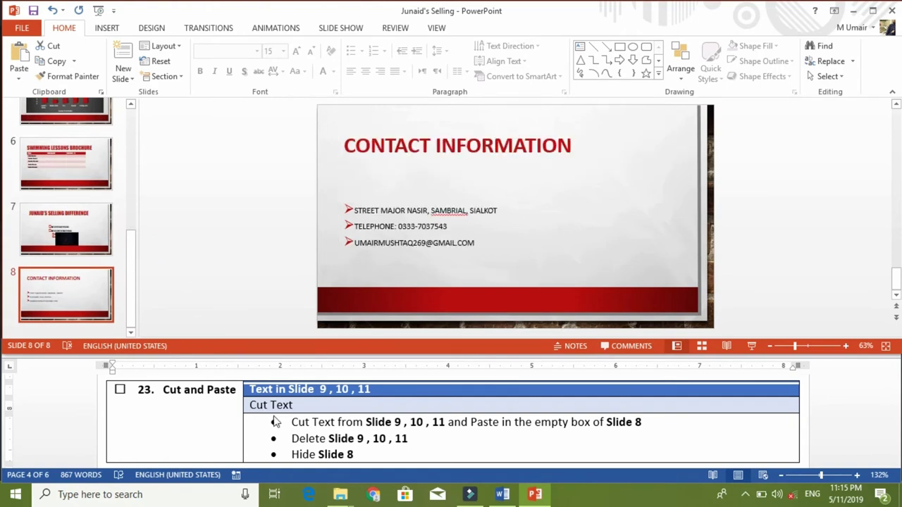
right_click(62, 296)
click(90, 283)
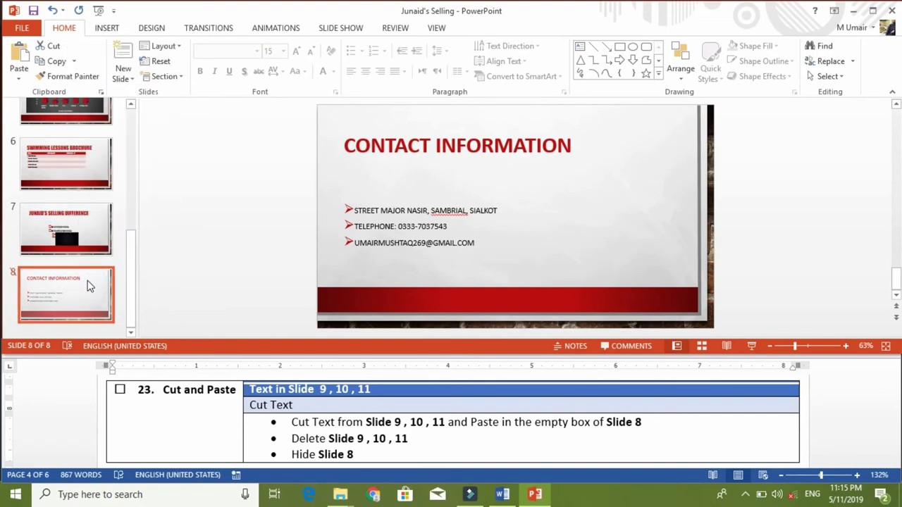
Tick task 23 Cut and Paste in the Word checklist and bring the Add Sections task into view.
click(120, 393)
click(120, 392)
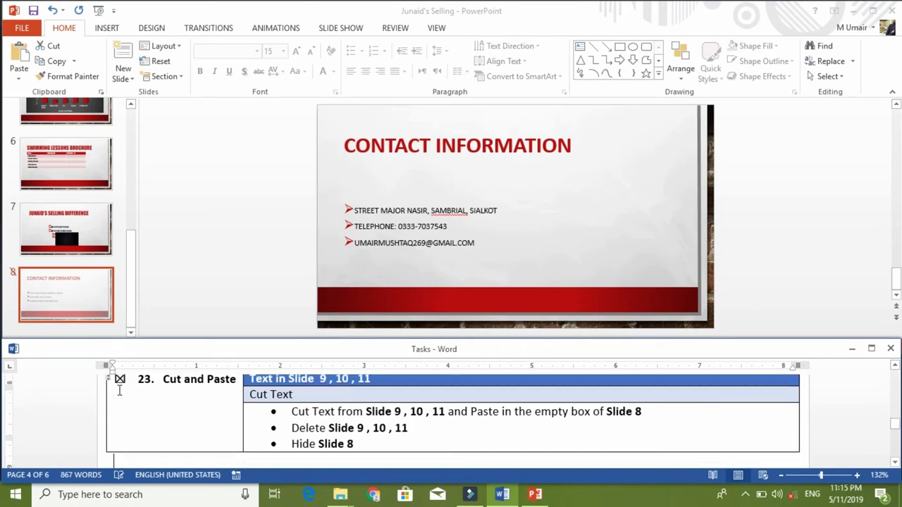
scroll(119, 391, down, 1)
scroll(120, 391, down, 1)
scroll(119, 391, down, 1)
scroll(120, 391, down, 1)
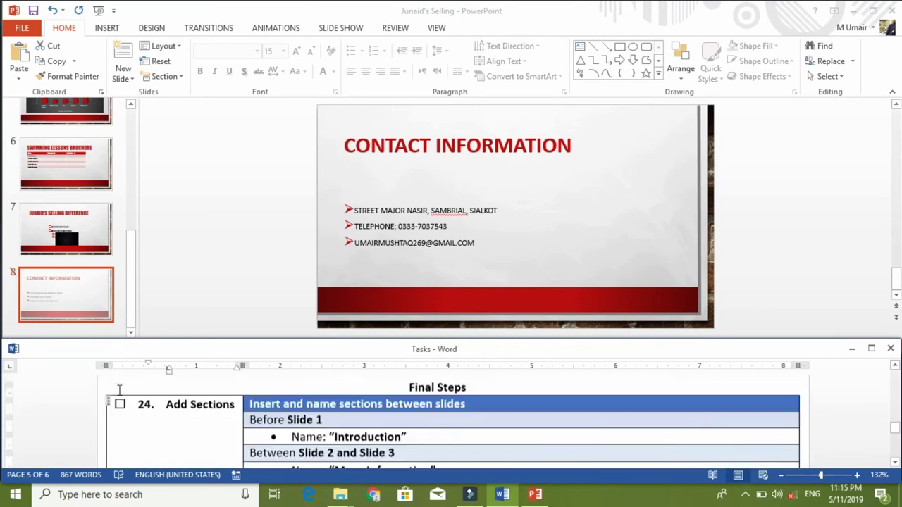
scroll(120, 390, down, 1)
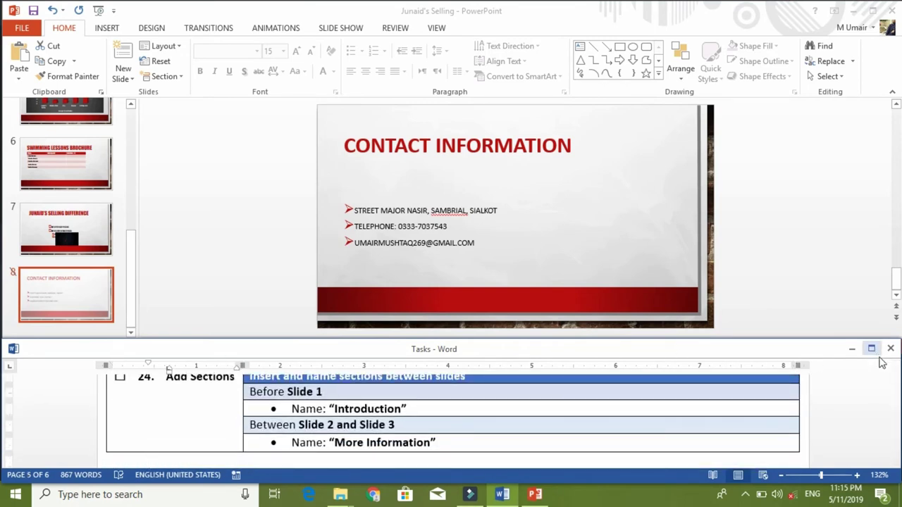
click(895, 366)
click(896, 366)
click(896, 366)
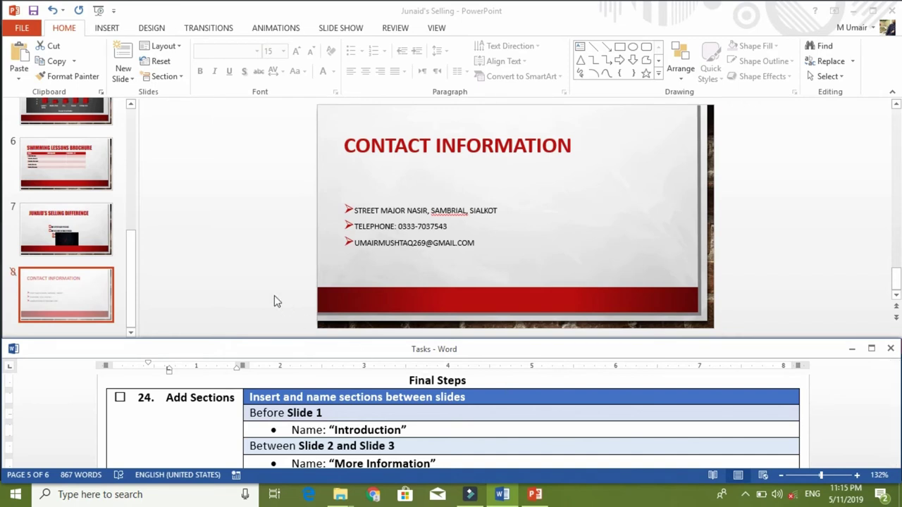
Add a section before slide 1 and rename it Introduction.
click(129, 249)
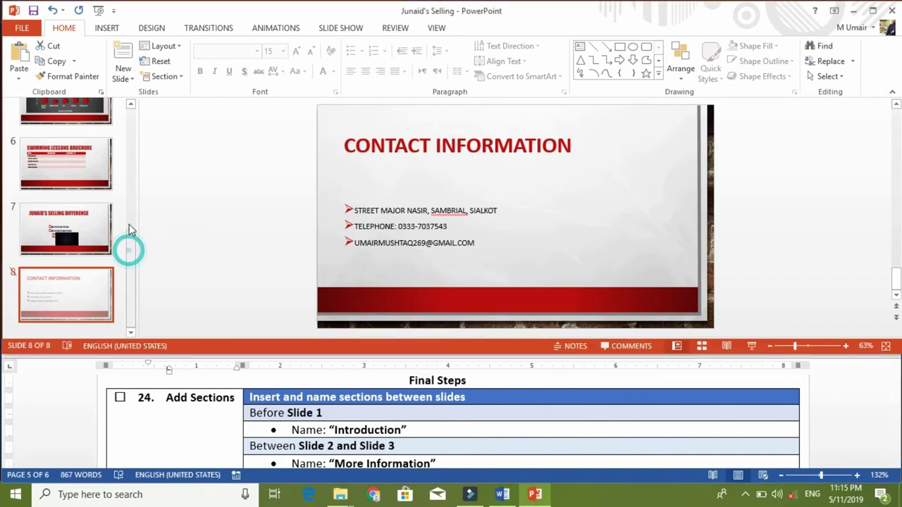
click(128, 157)
click(129, 127)
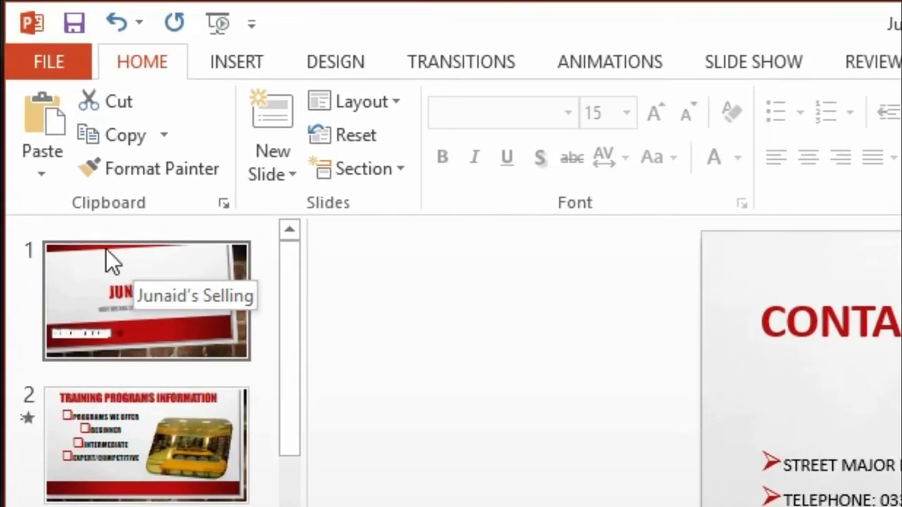
click(80, 234)
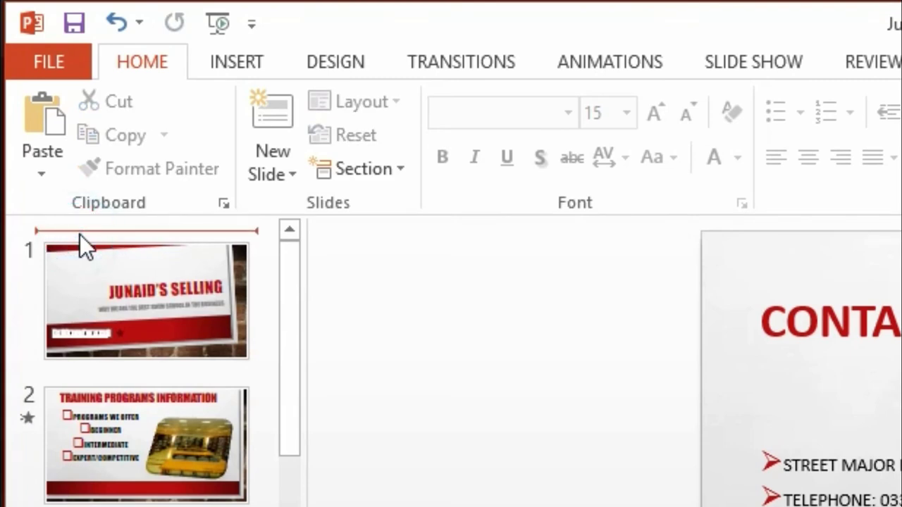
right_click(80, 234)
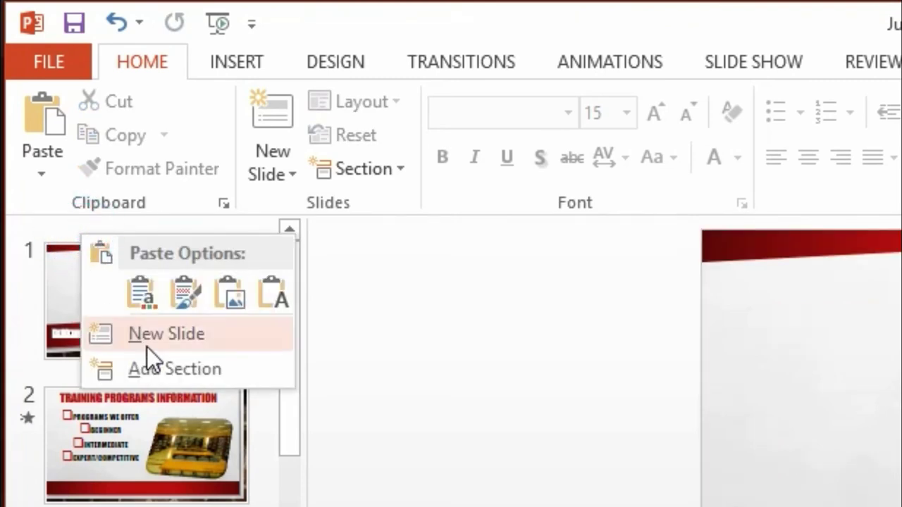
click(162, 371)
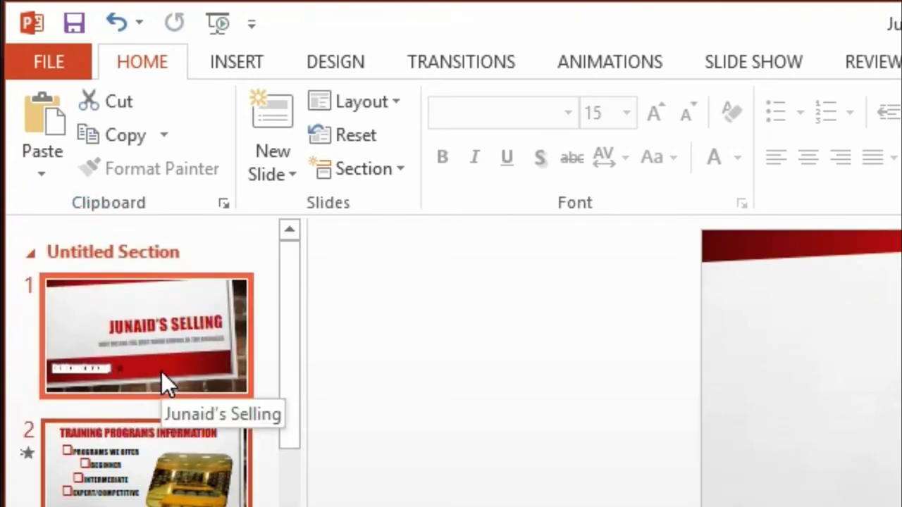
right_click(91, 250)
click(142, 264)
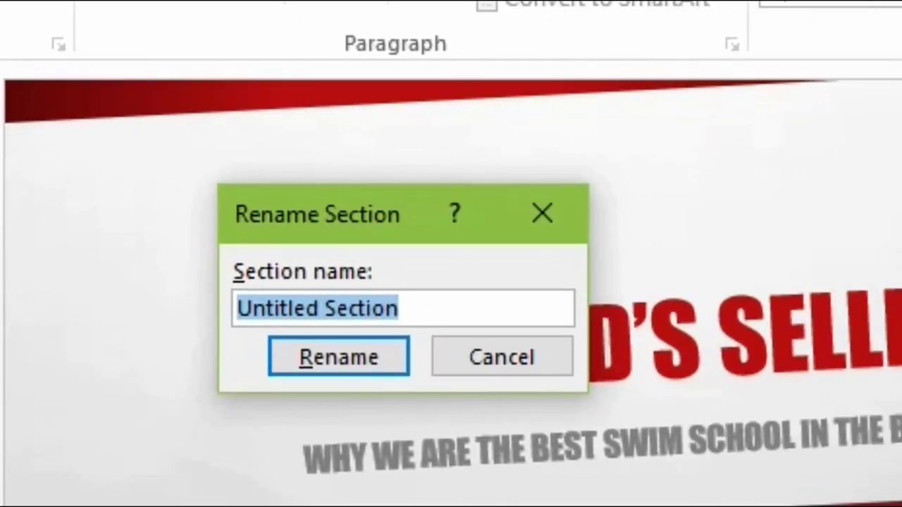
text(Int)
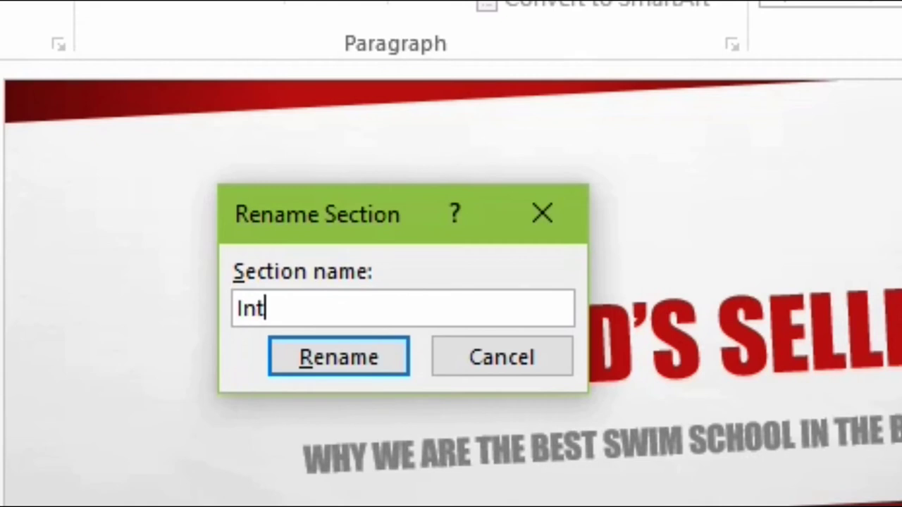
text(roduct)
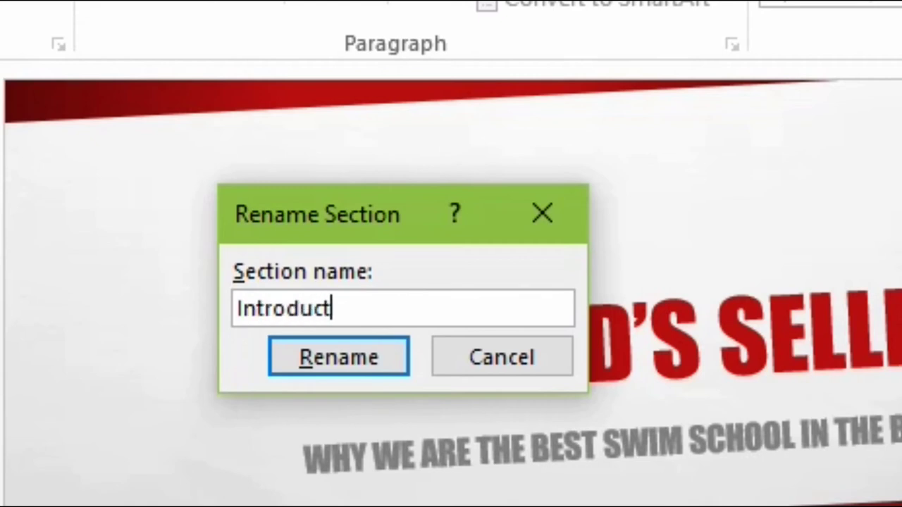
text(io)
text(n)
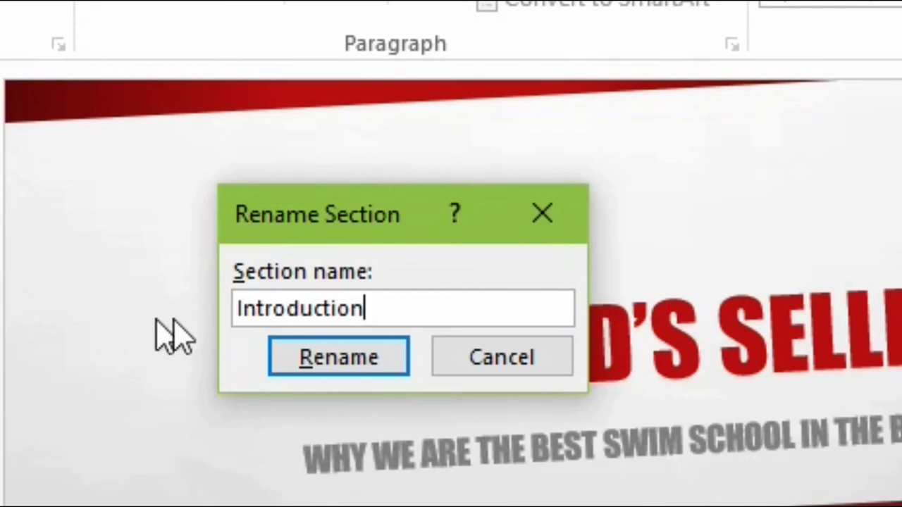
click(346, 356)
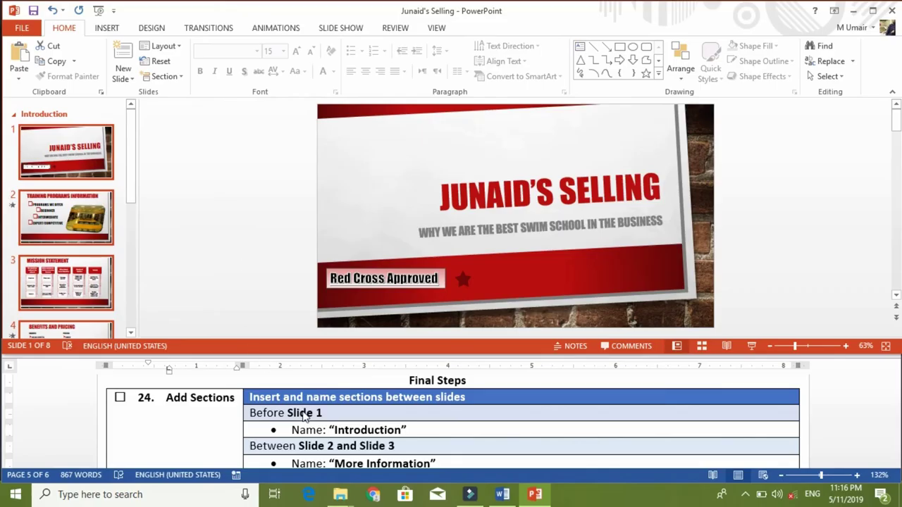
Move down the Word task list to the next section name requirement.
click(302, 412)
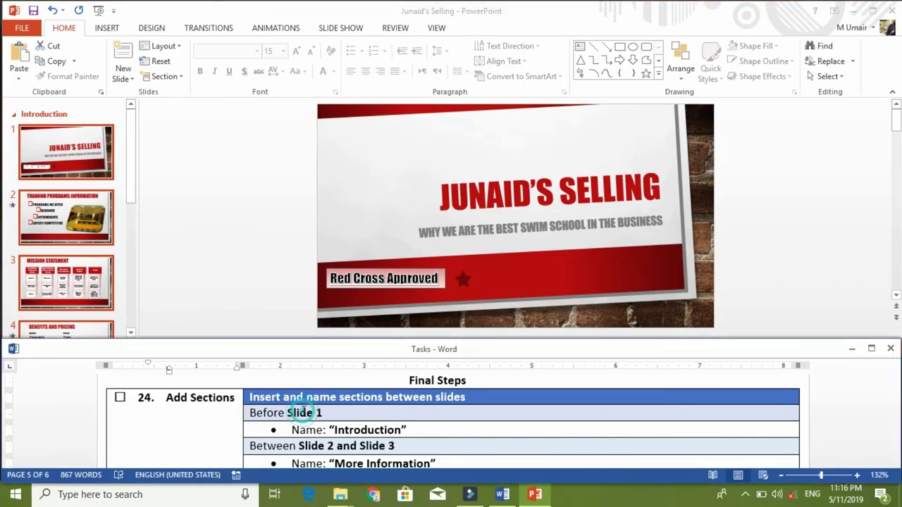
key(Down)
key(Down)
key(Down)
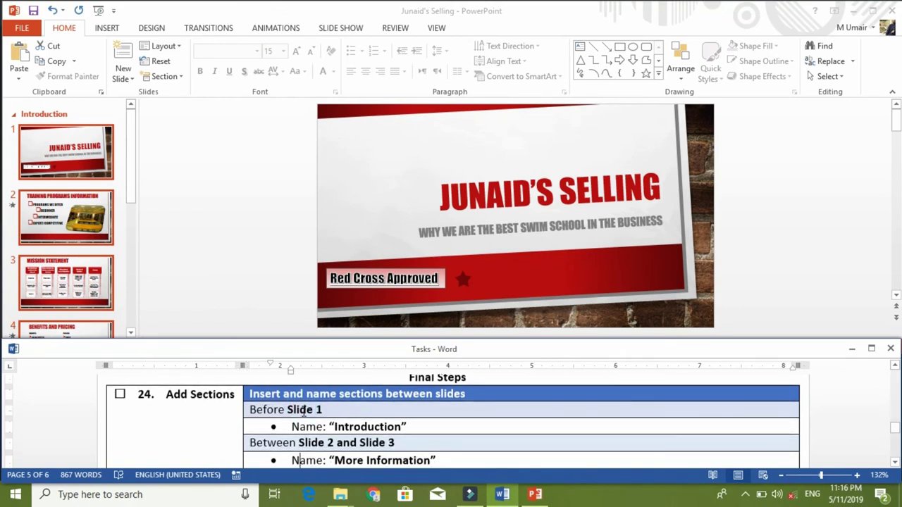
key(Down)
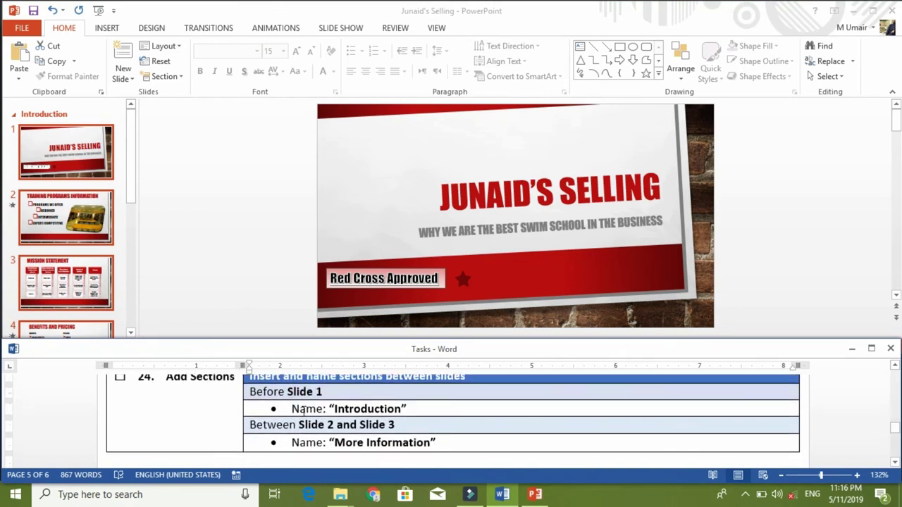
Add a section named More Information starting at slide 3, then move down to the transition task.
click(40, 252)
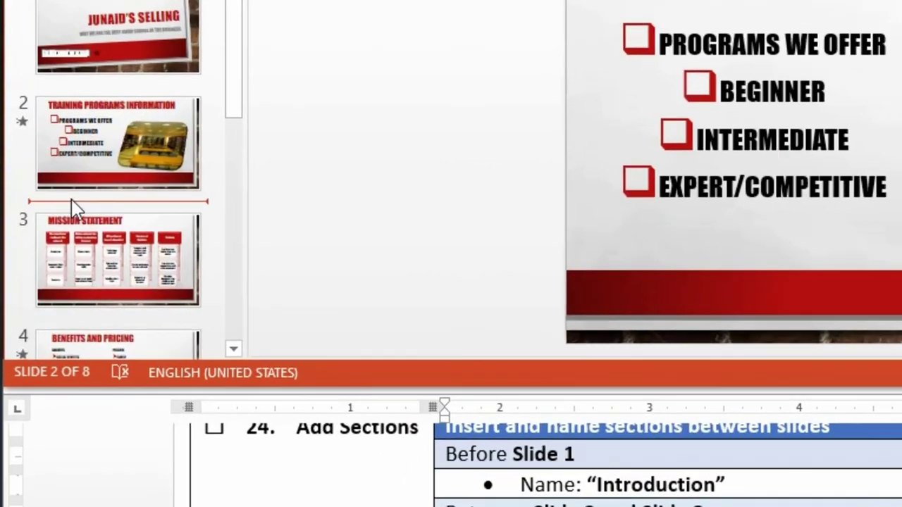
right_click(76, 207)
click(141, 310)
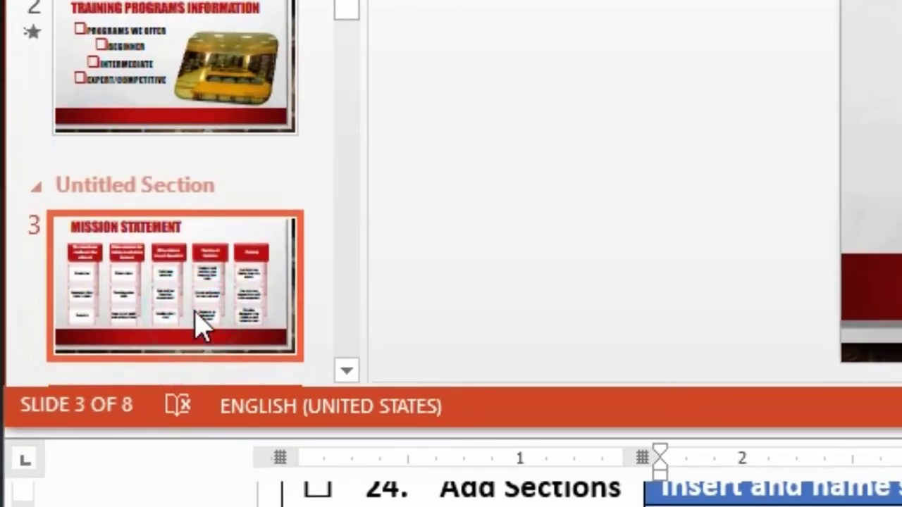
right_click(129, 197)
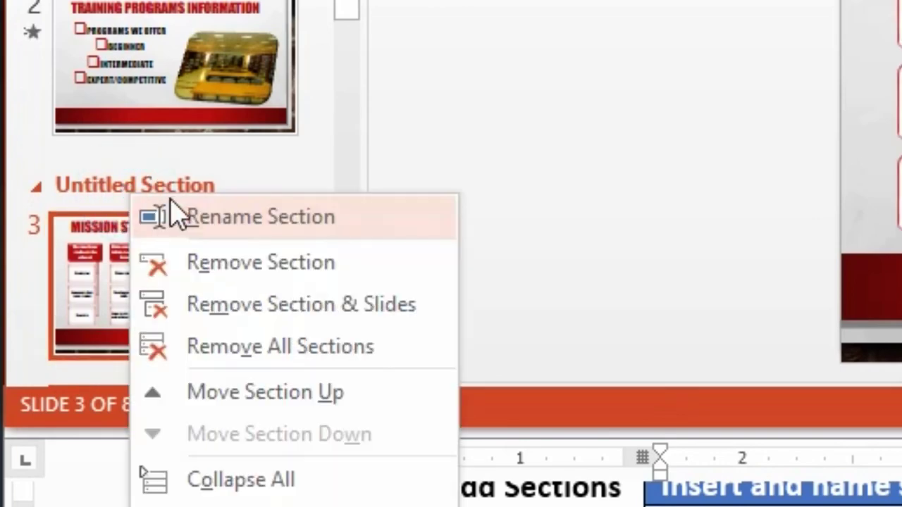
click(191, 217)
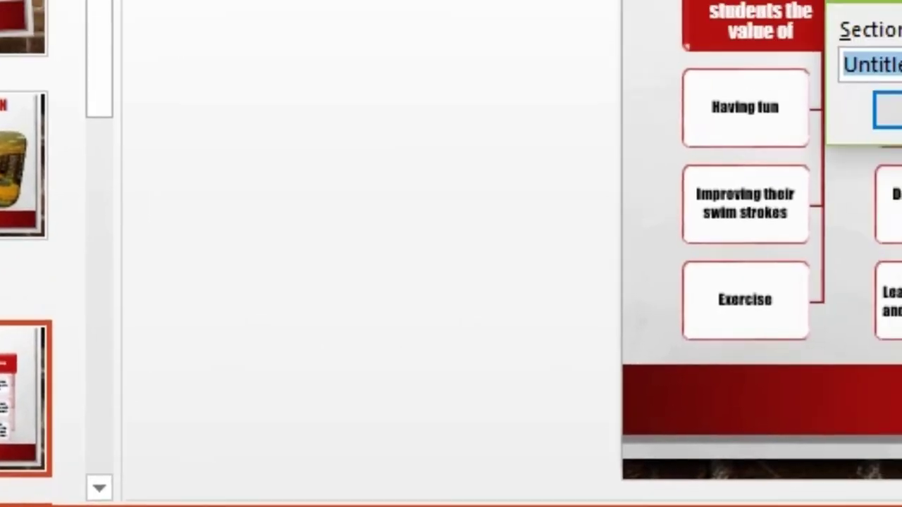
text(More )
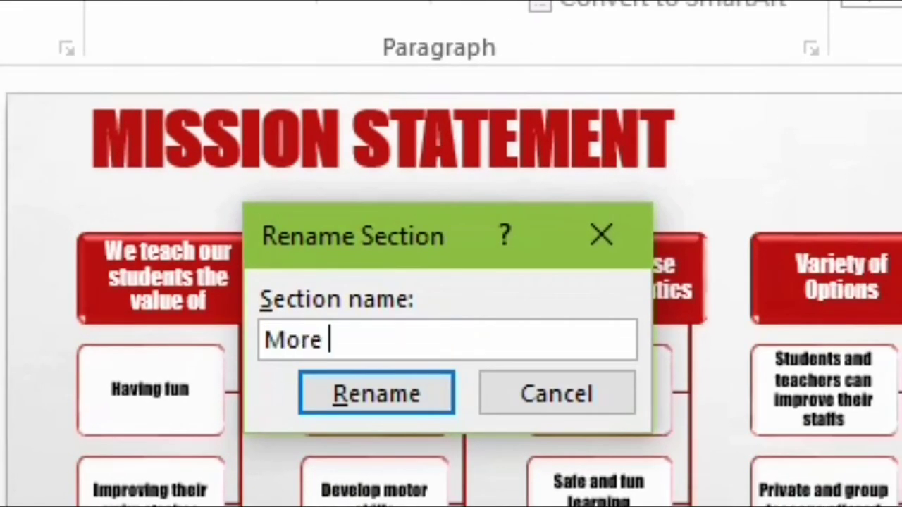
text(Informatio)
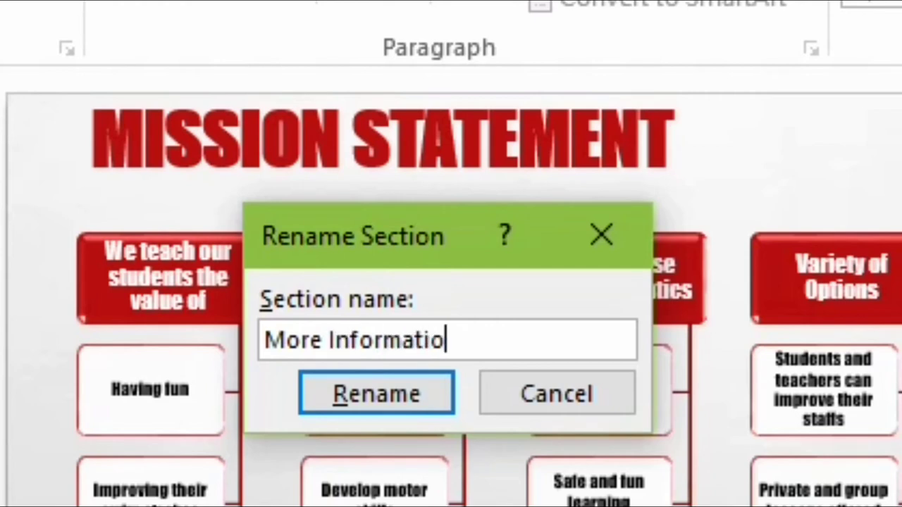
text(n)
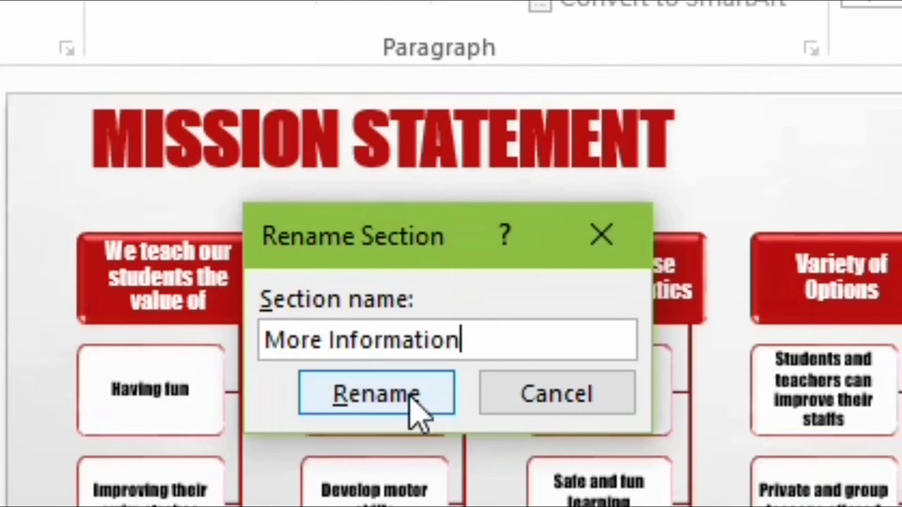
click(416, 405)
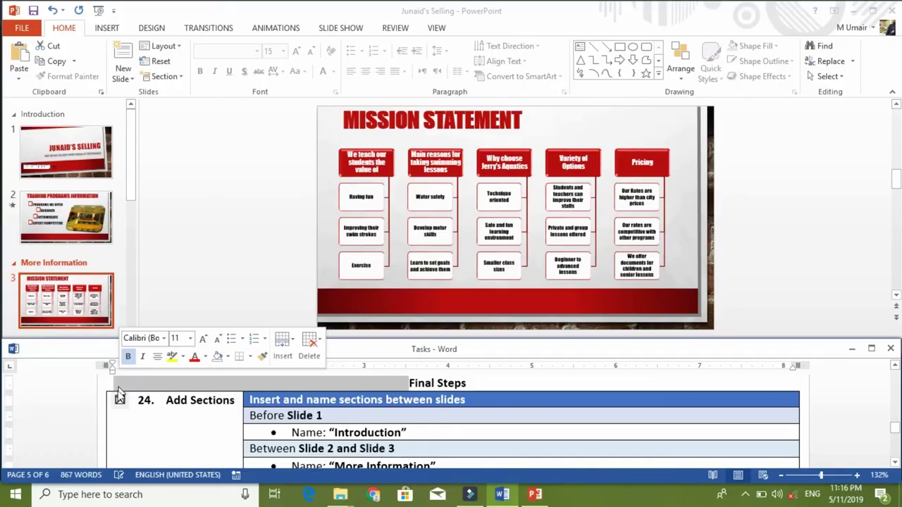
key(Down)
key(Down)
key(Down)
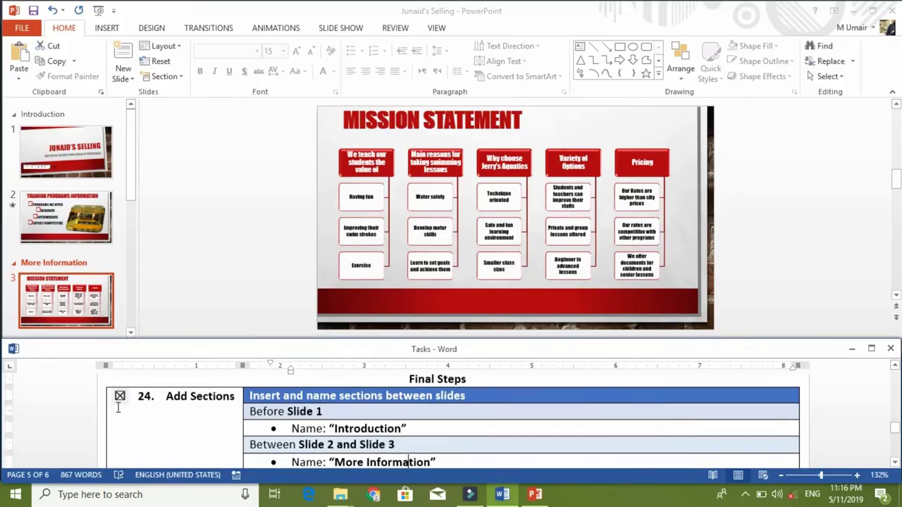
key(Down)
key(Down)
key(Down)
key(Down)
key(Down)
key(Down)
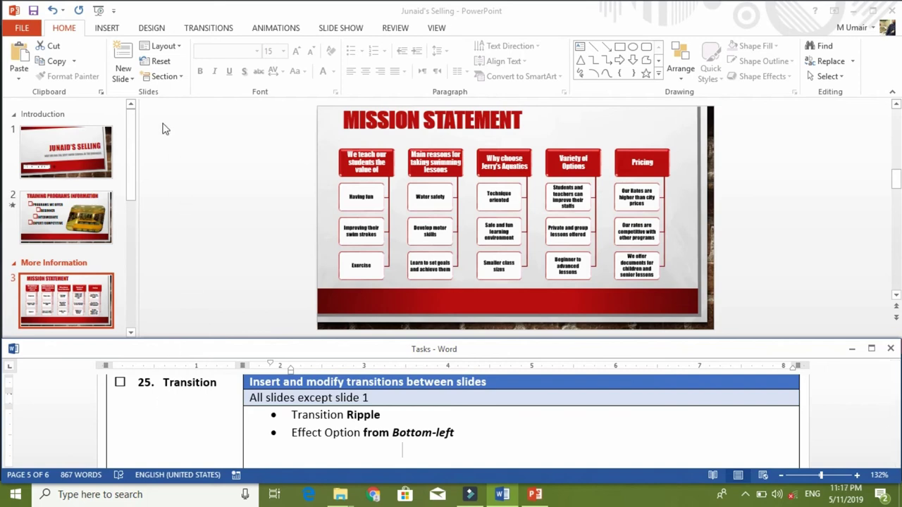
Give slide 3 the Ripple transition and apply it to all slides.
click(206, 29)
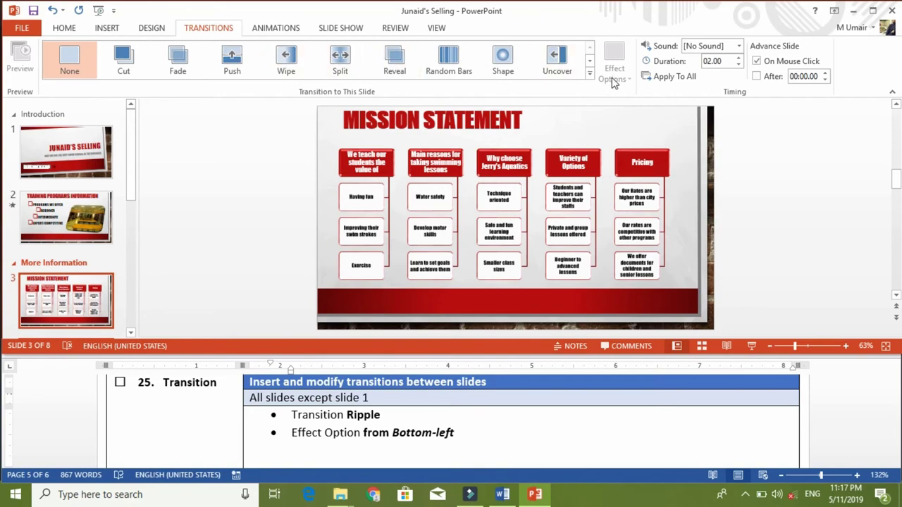
click(590, 73)
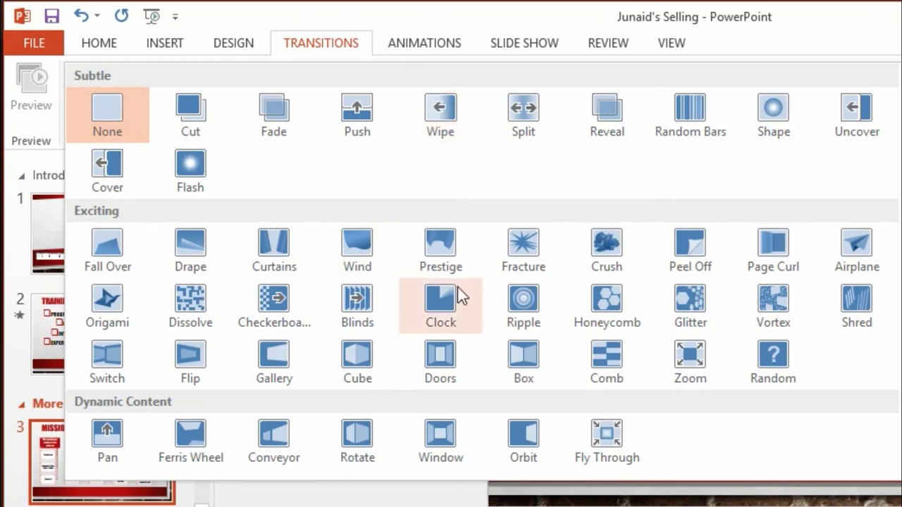
click(520, 304)
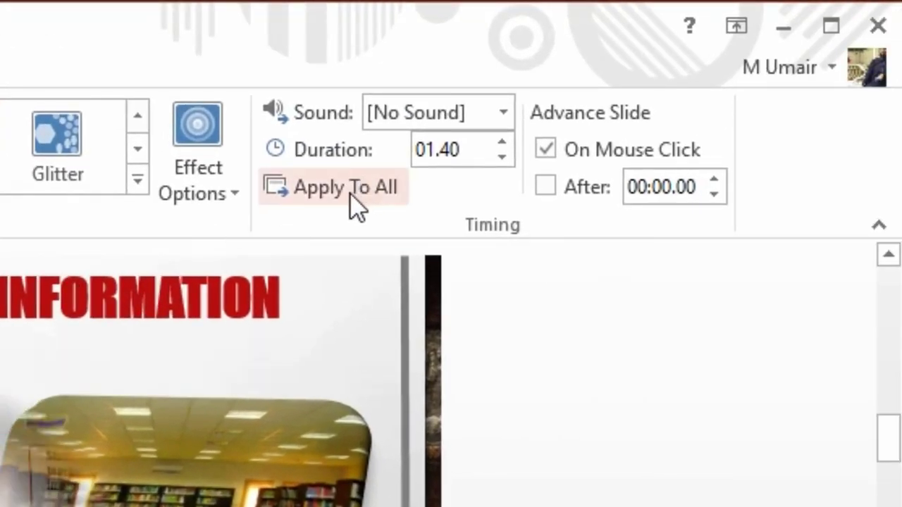
click(582, 167)
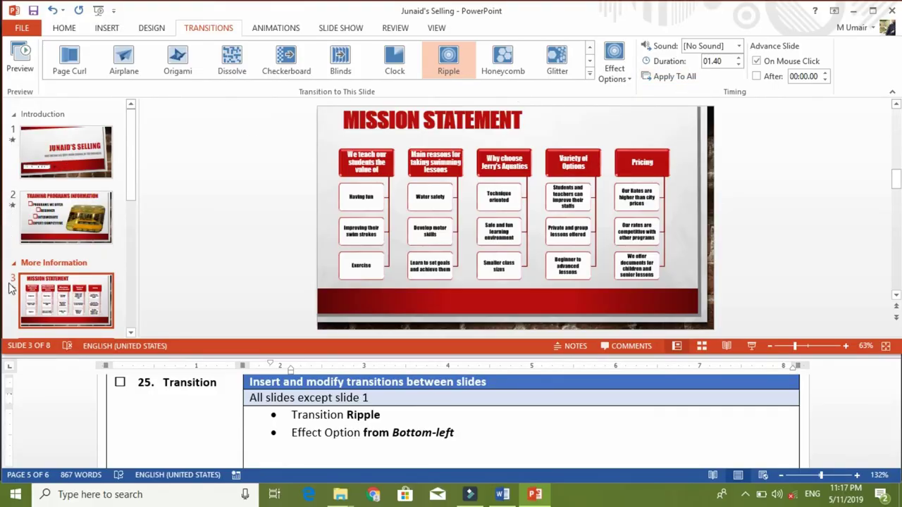
Select the title slide and bring up its transition choices.
click(132, 282)
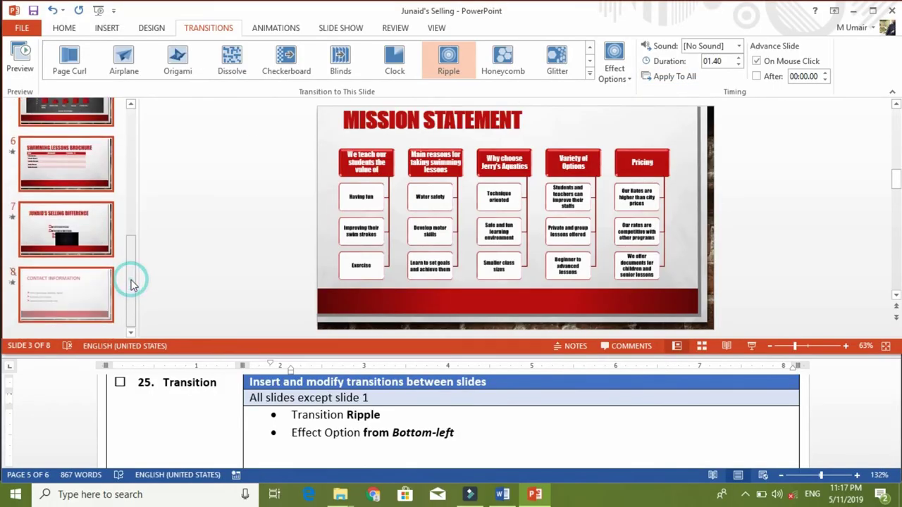
drag(132, 284, 148, 120)
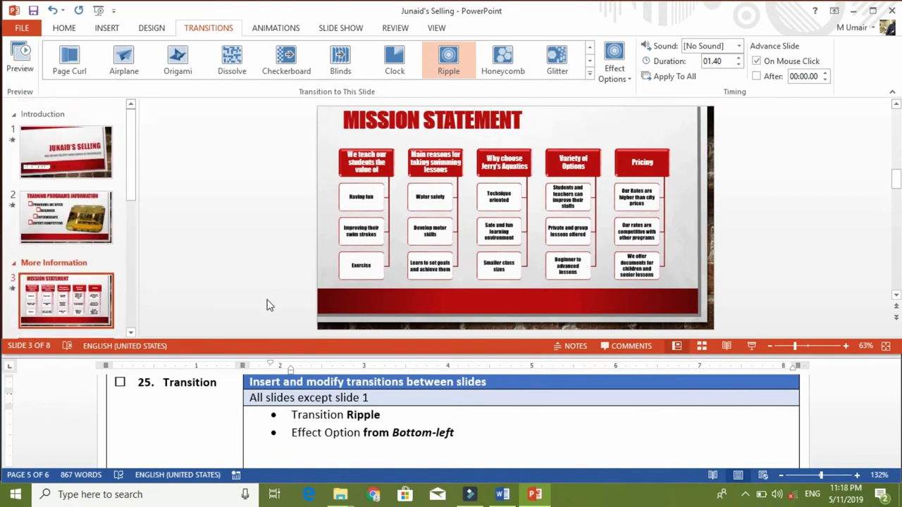
click(69, 134)
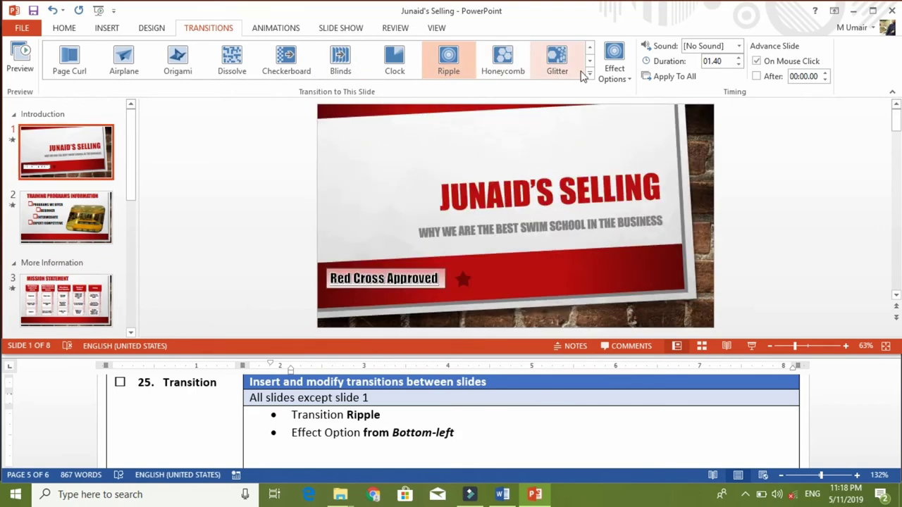
click(589, 74)
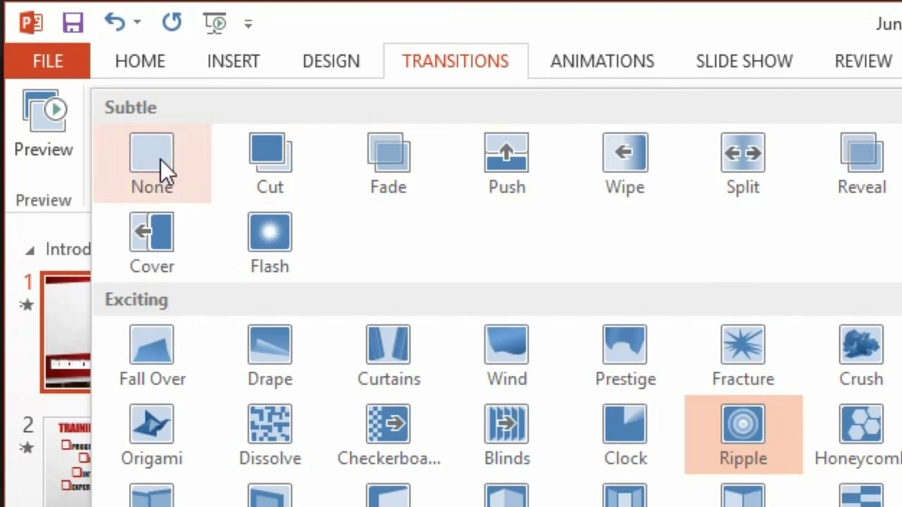
Set the title slide's transition to None.
click(161, 159)
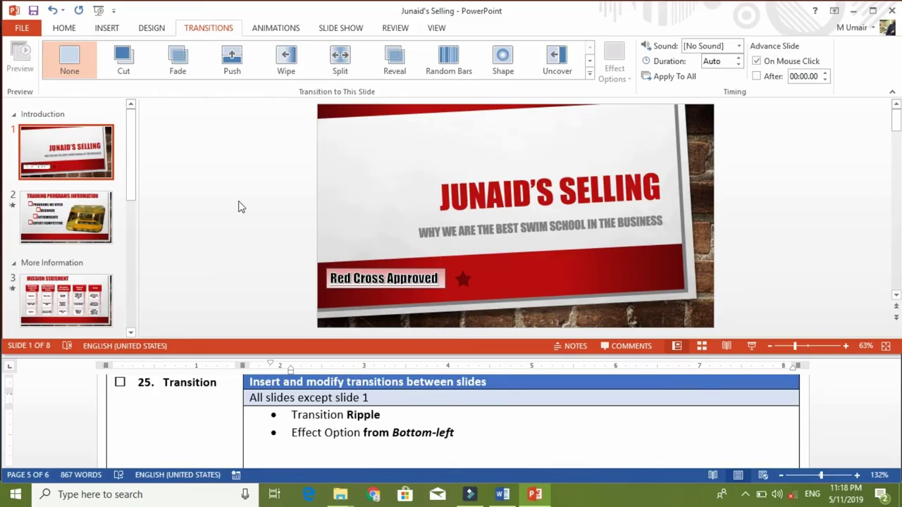
Choose a starting direction for slide 2's Ripple transition in Effect Options.
click(73, 215)
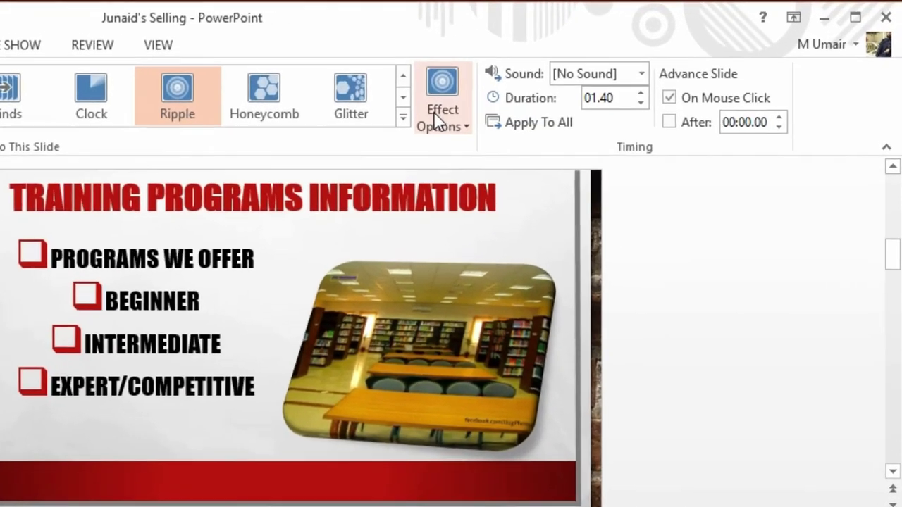
click(437, 121)
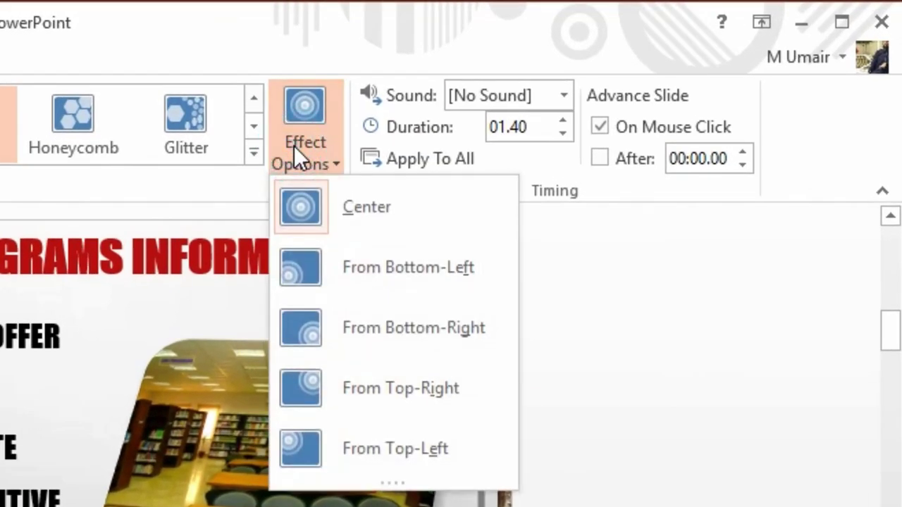
click(459, 278)
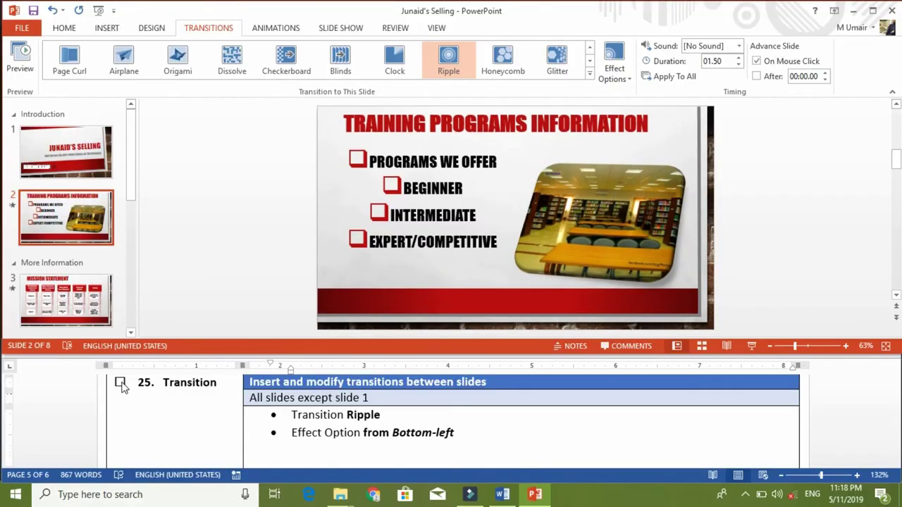
Tick task 25, Transition, in the Word checklist and return to the deck.
click(120, 384)
click(120, 384)
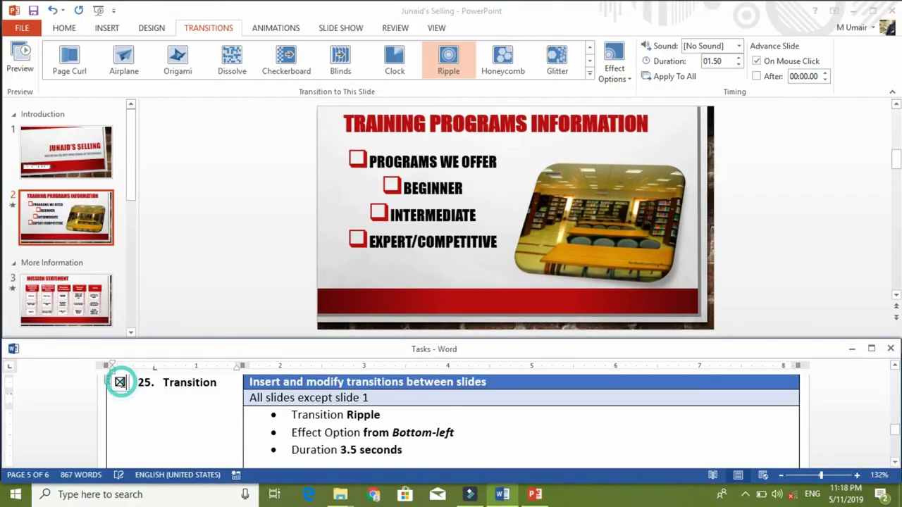
scroll(122, 384, down, 2)
scroll(122, 383, down, 2)
scroll(122, 382, up, 2)
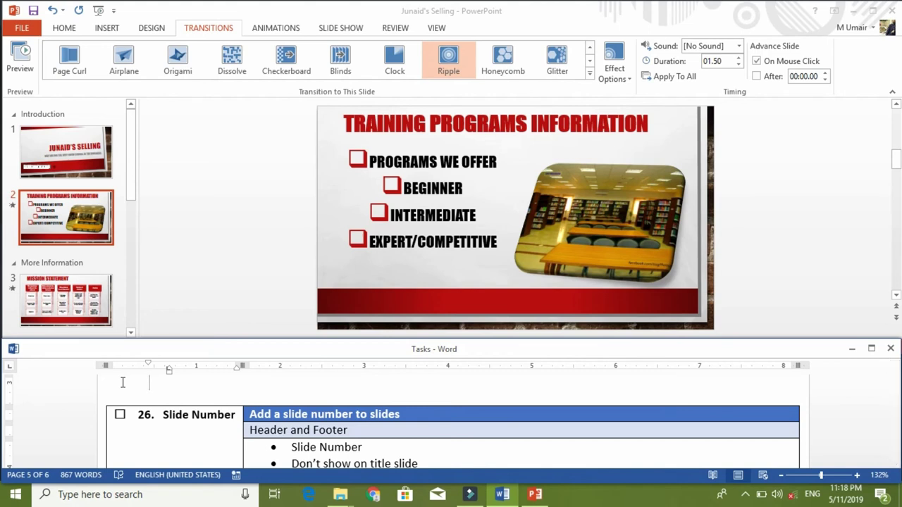
click(106, 28)
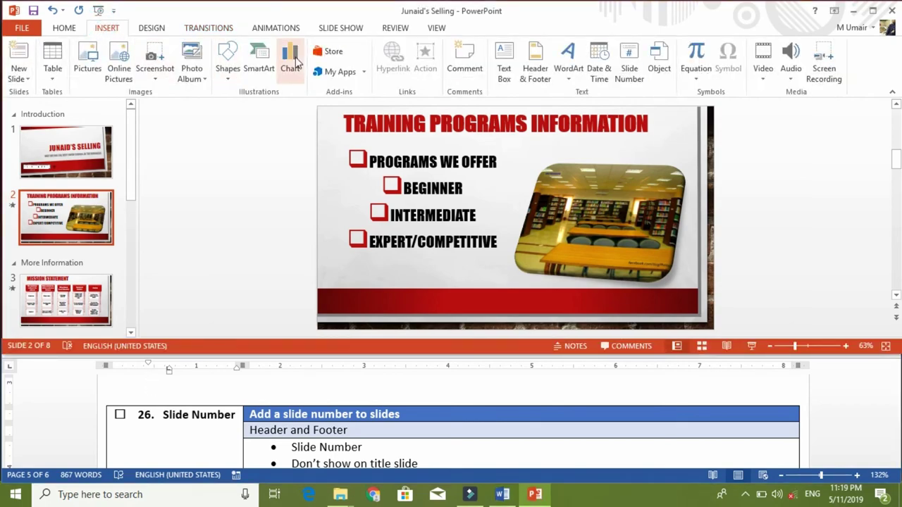
Add slide numbers to all slides except the title slide, then check slides 3–6.
click(548, 78)
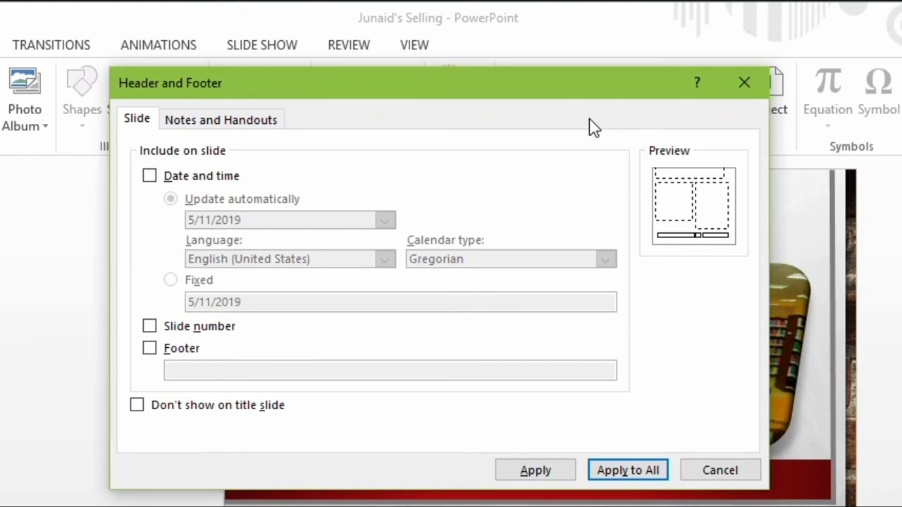
click(149, 329)
click(138, 407)
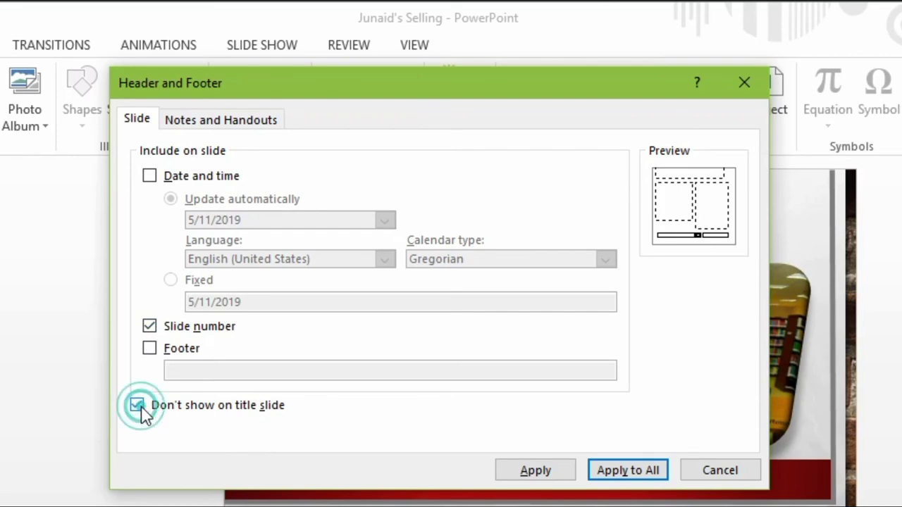
click(614, 470)
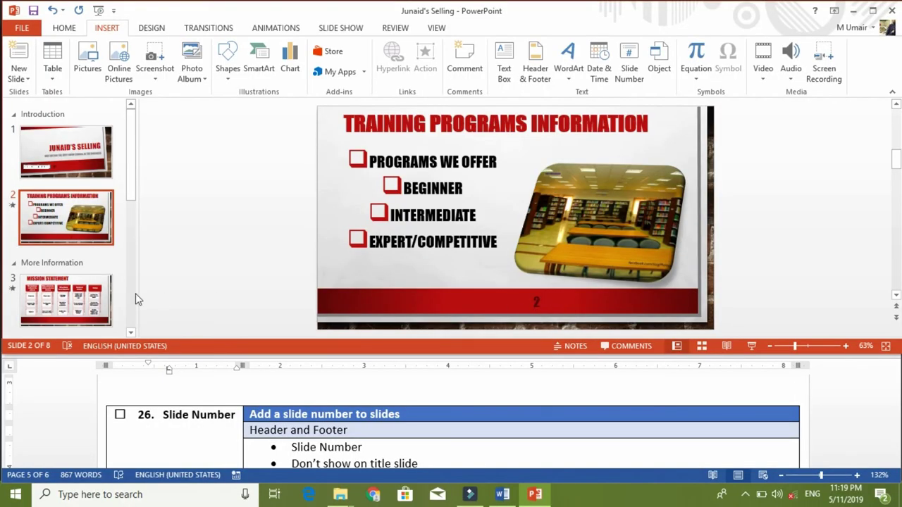
click(92, 298)
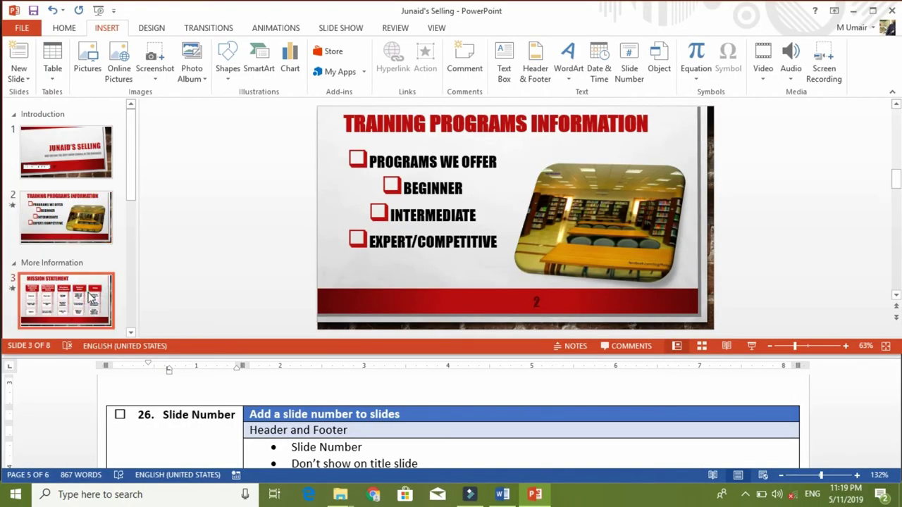
key(Down)
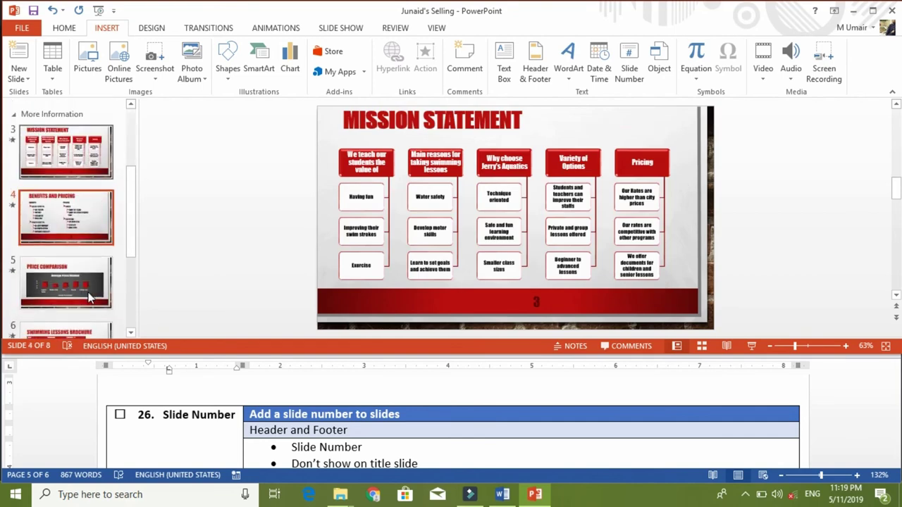
key(Down)
key(Down)
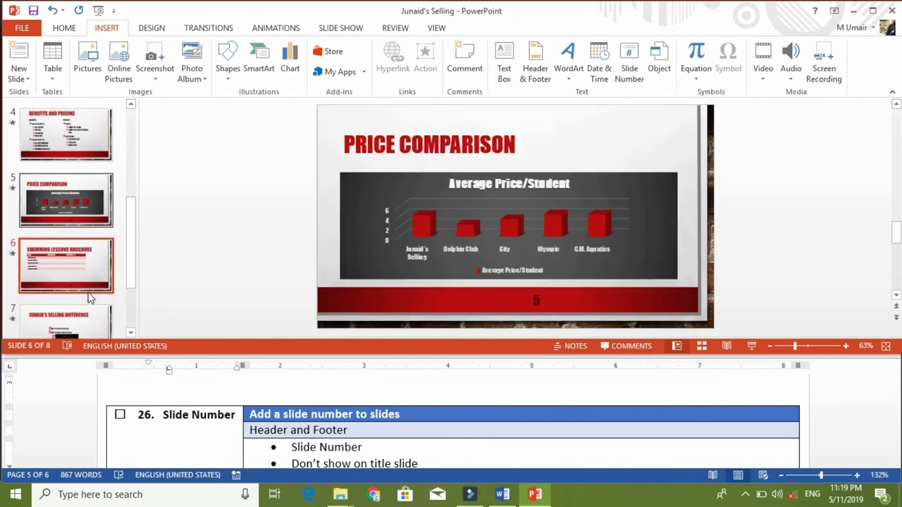
Tick task 26, Slide Number, and scroll the checklist to task 27.
click(120, 418)
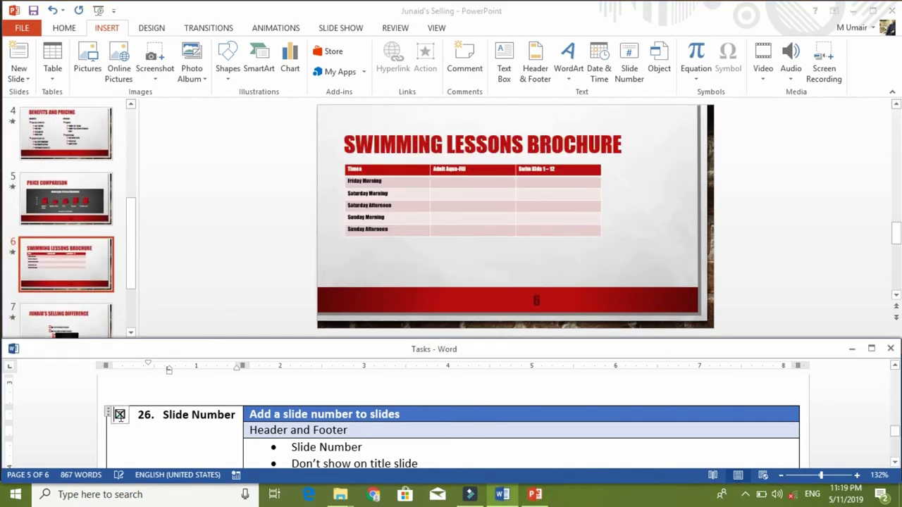
click(120, 415)
scroll(121, 418, down, 2)
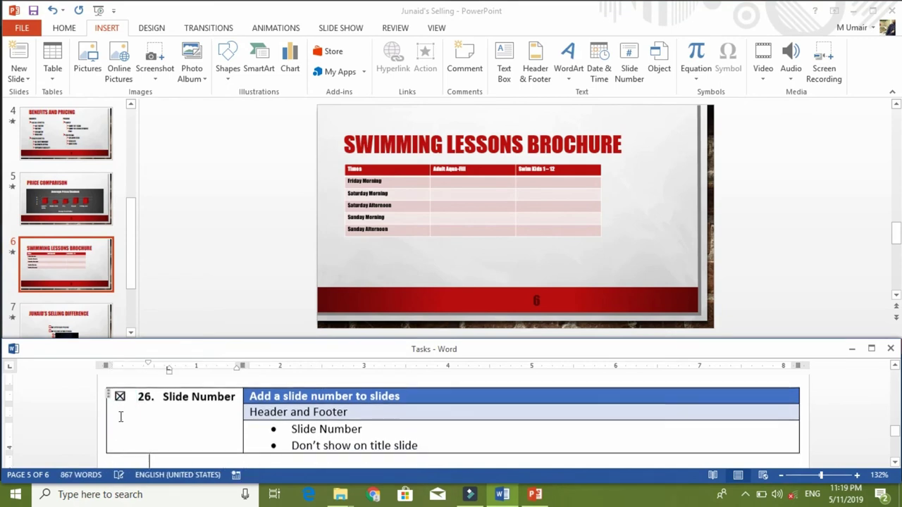
scroll(120, 417, down, 2)
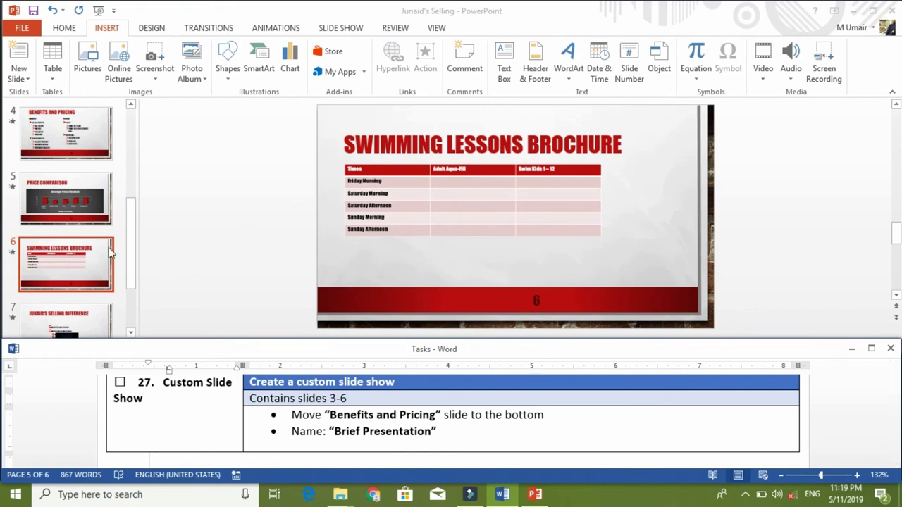
Start defining a new custom show from the Slide Show tab's Custom Shows list.
click(83, 263)
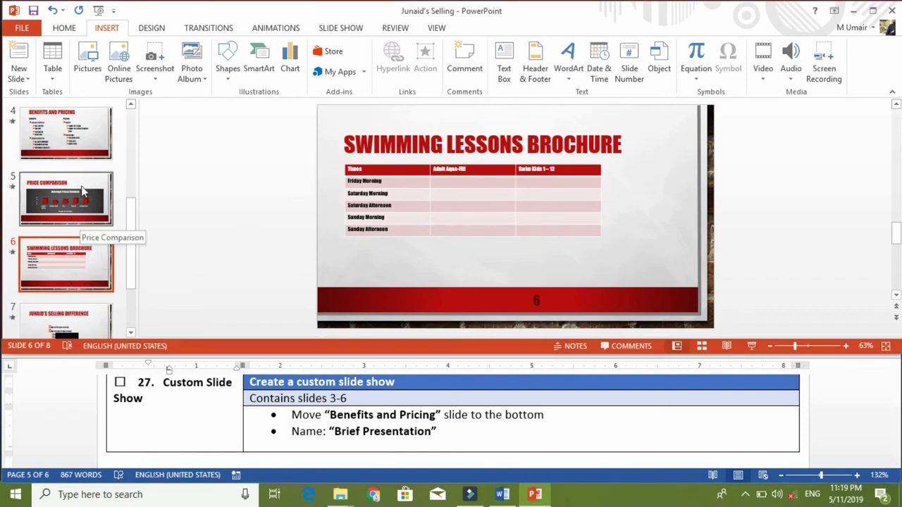
click(82, 191)
click(345, 28)
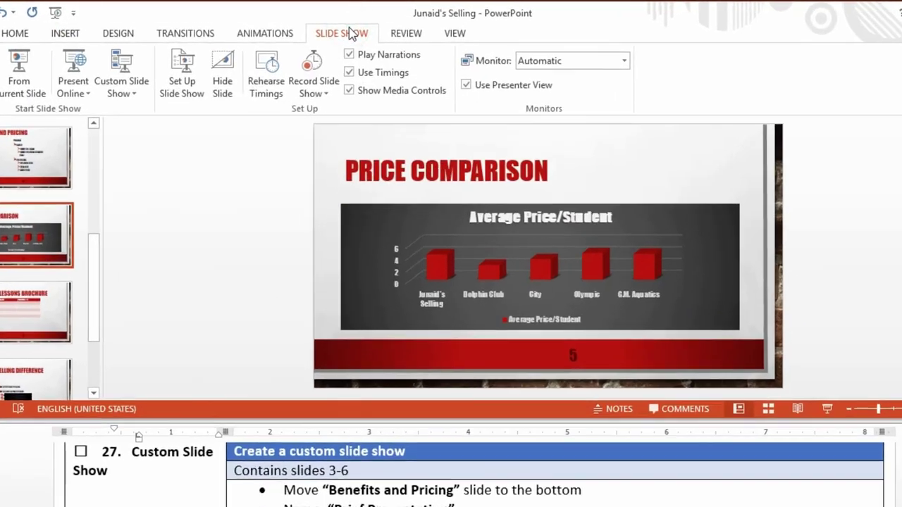
click(71, 108)
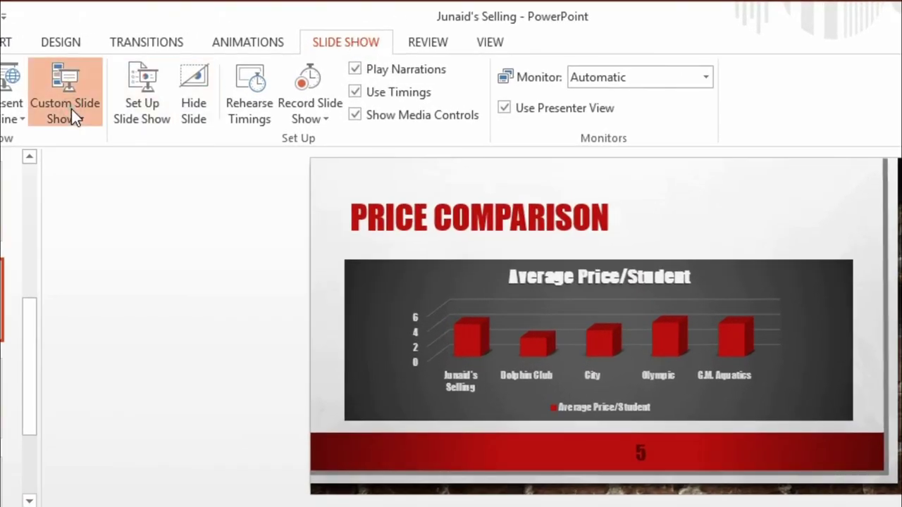
click(134, 138)
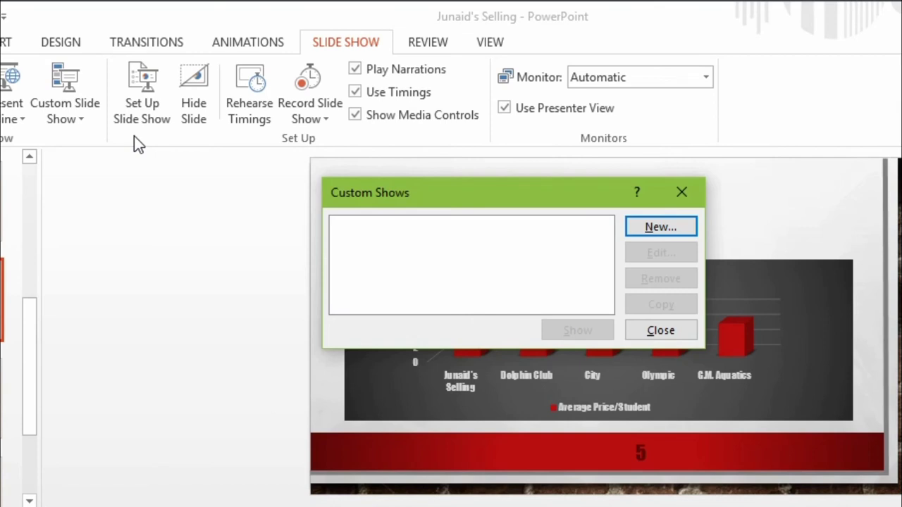
click(639, 227)
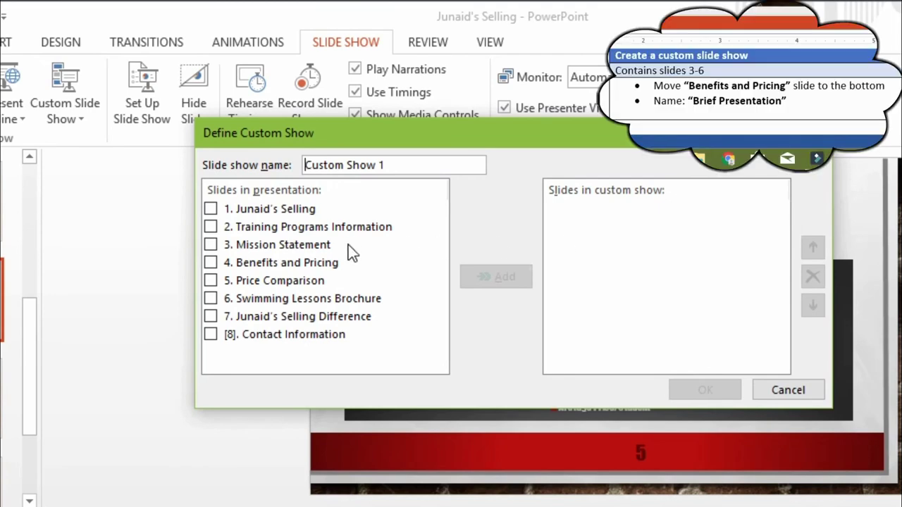
Add slides 3–6 to the show and move Benefits and Pricing to the end.
click(210, 245)
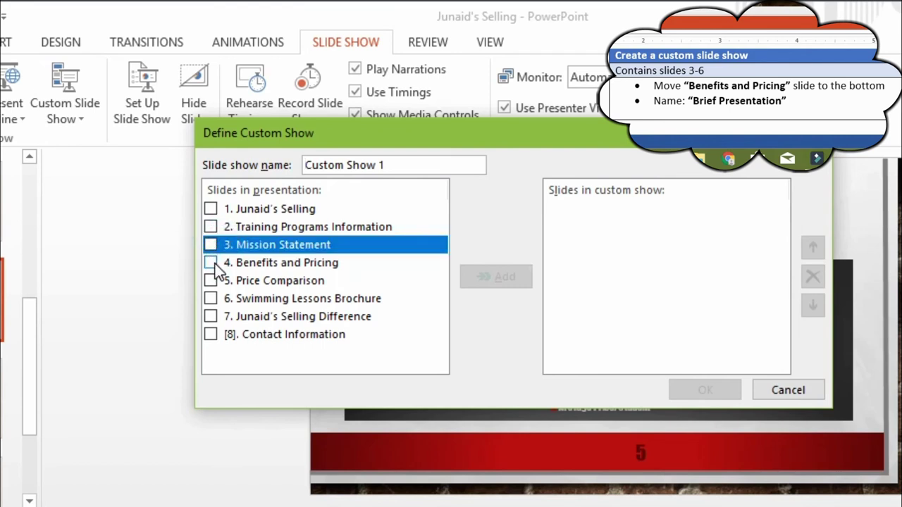
click(210, 263)
click(211, 281)
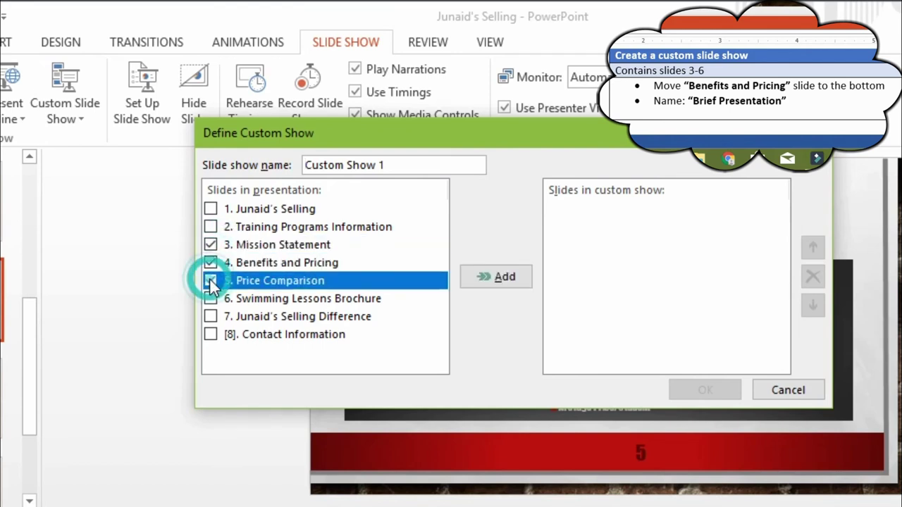
click(210, 298)
click(499, 279)
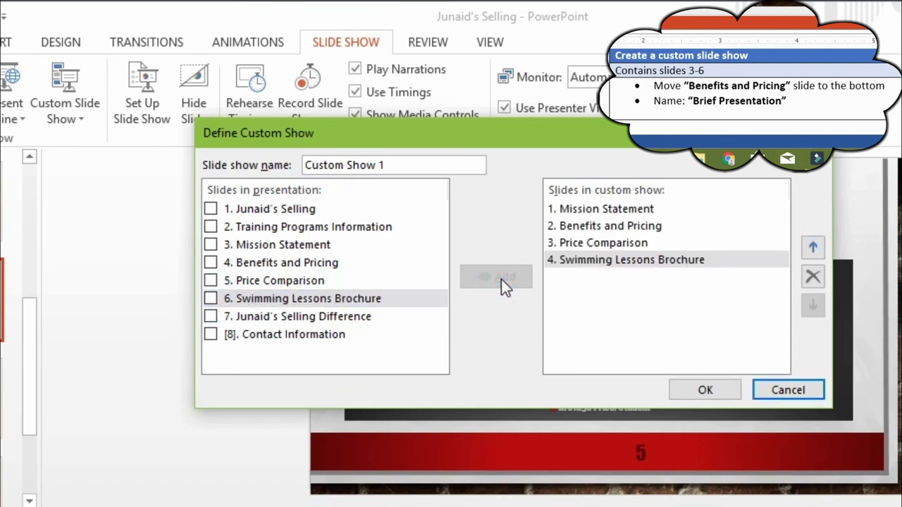
click(610, 224)
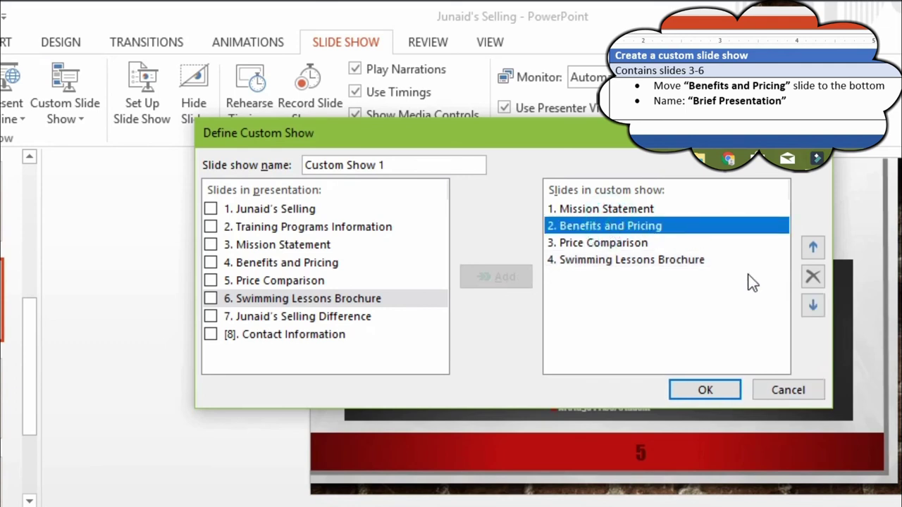
click(814, 306)
click(814, 305)
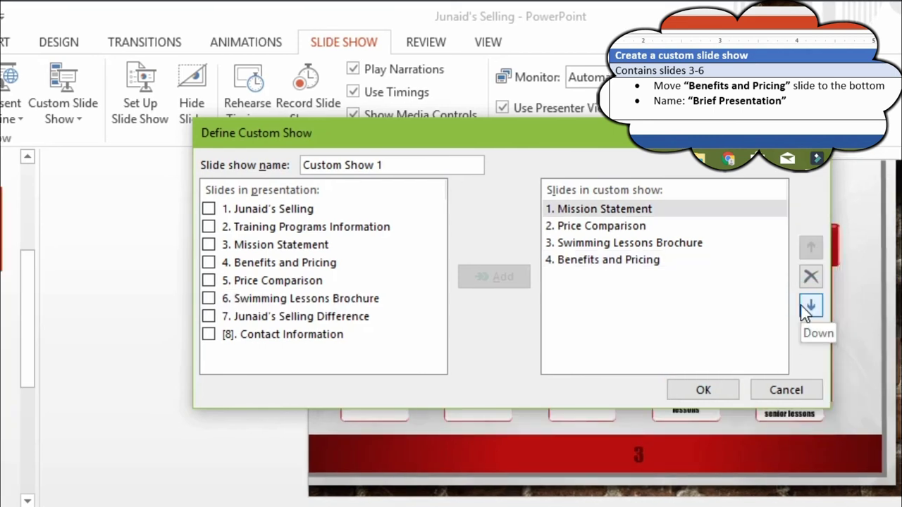
Name the custom show 'Brief Presentation' and save it.
drag(394, 165, 300, 165)
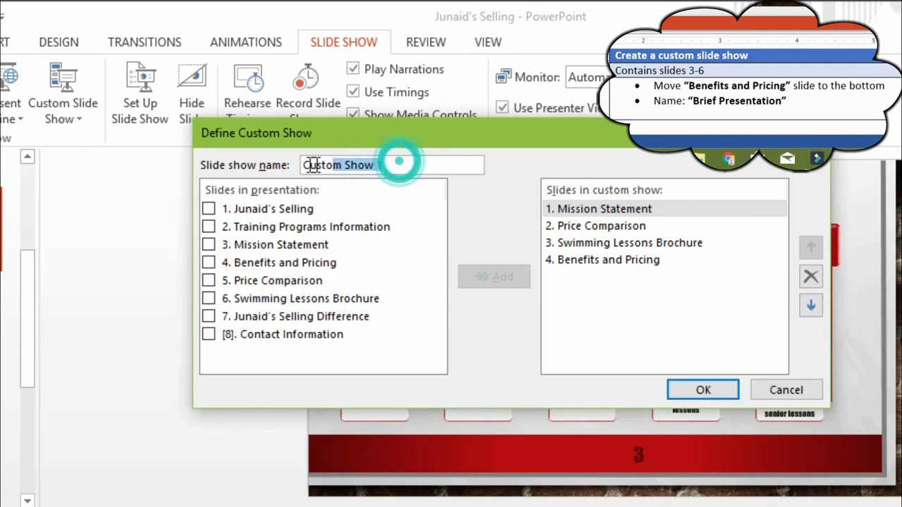
text(B)
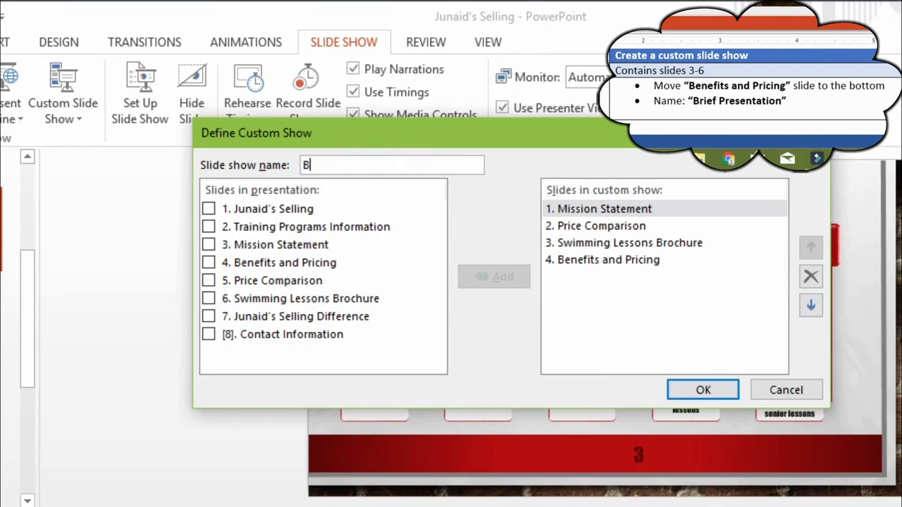
text(rief P)
text(resenati)
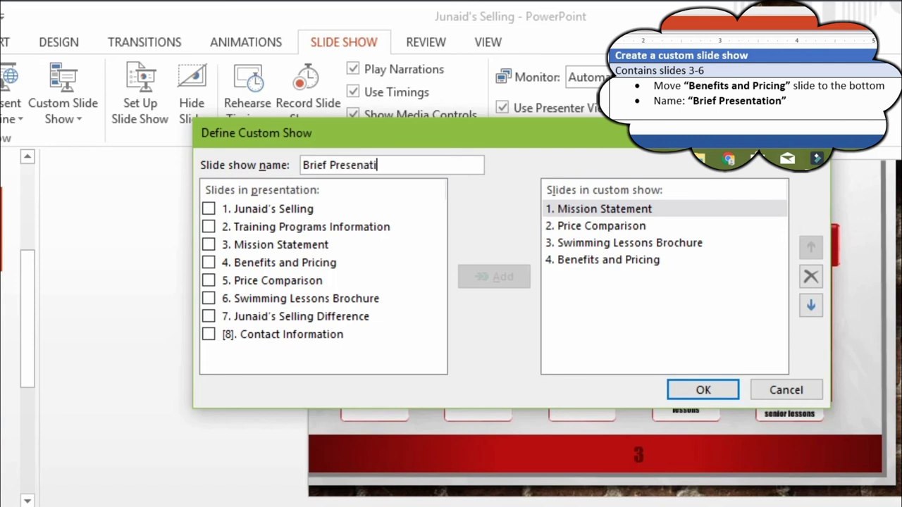
text(on)
click(364, 165)
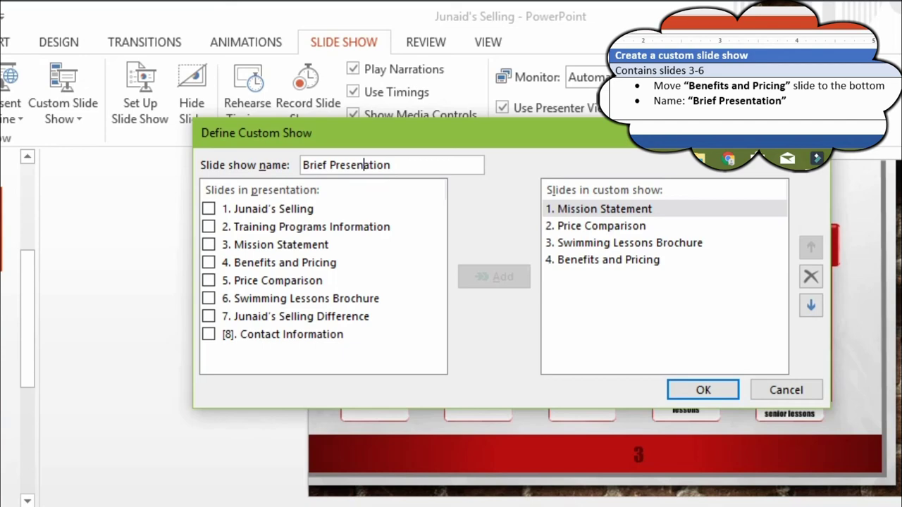
text(t)
click(704, 389)
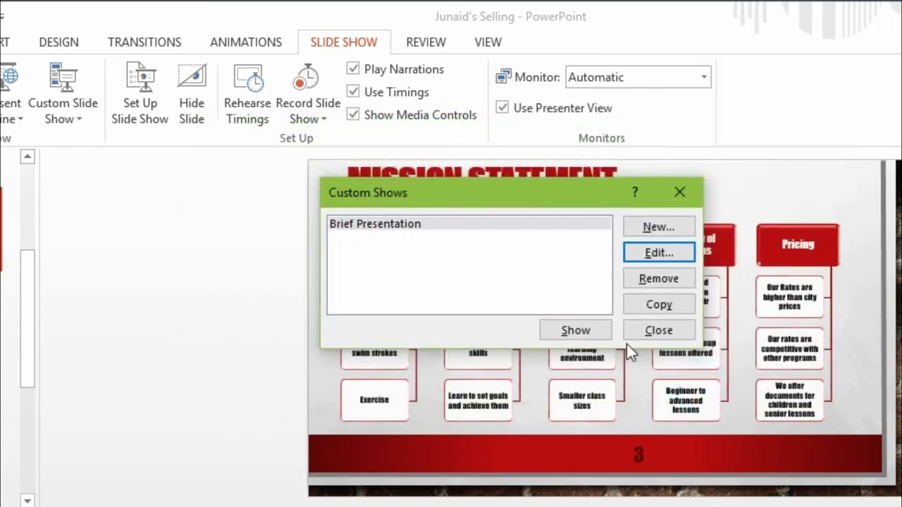
Close Custom Shows, tick task 27, Custom Slide Show, and bring task 28 into view.
click(680, 187)
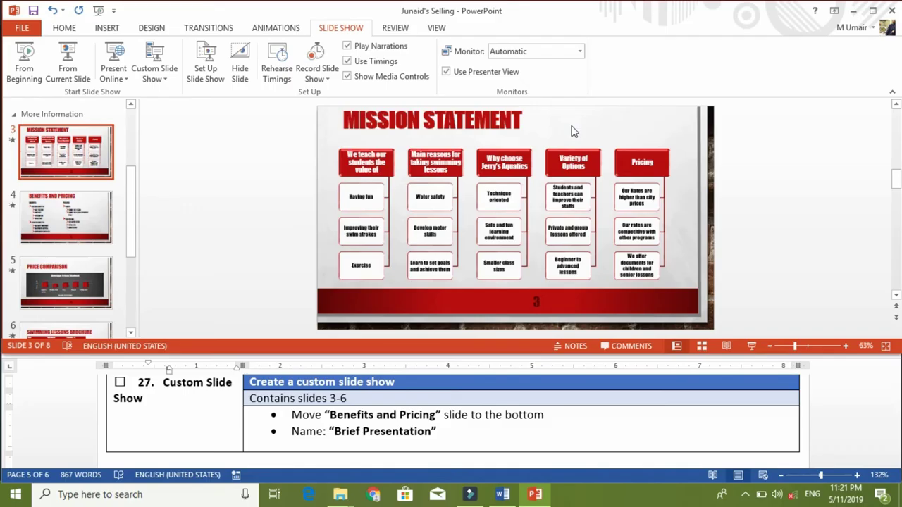
click(119, 395)
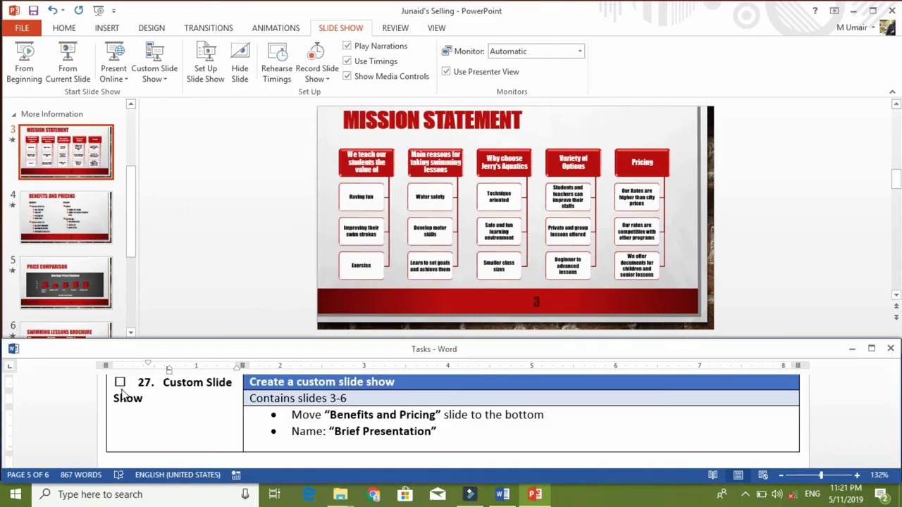
click(120, 382)
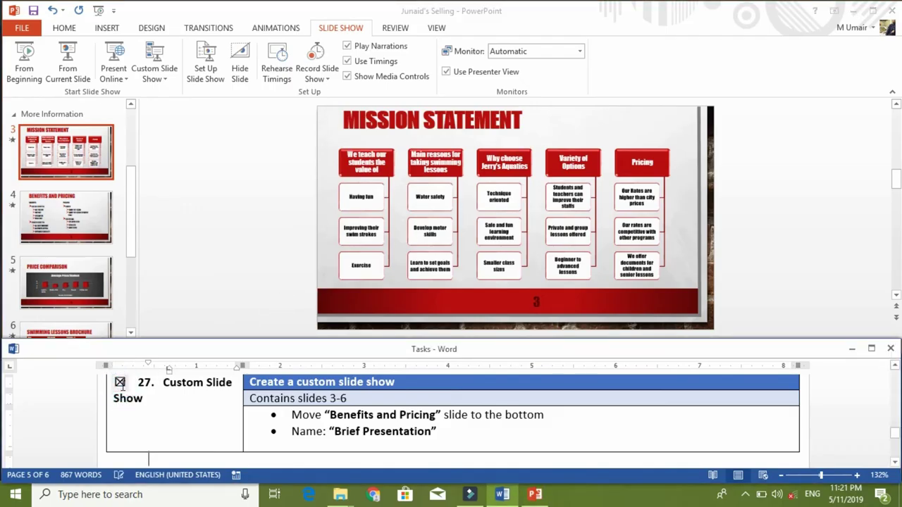
scroll(121, 386, down, 5)
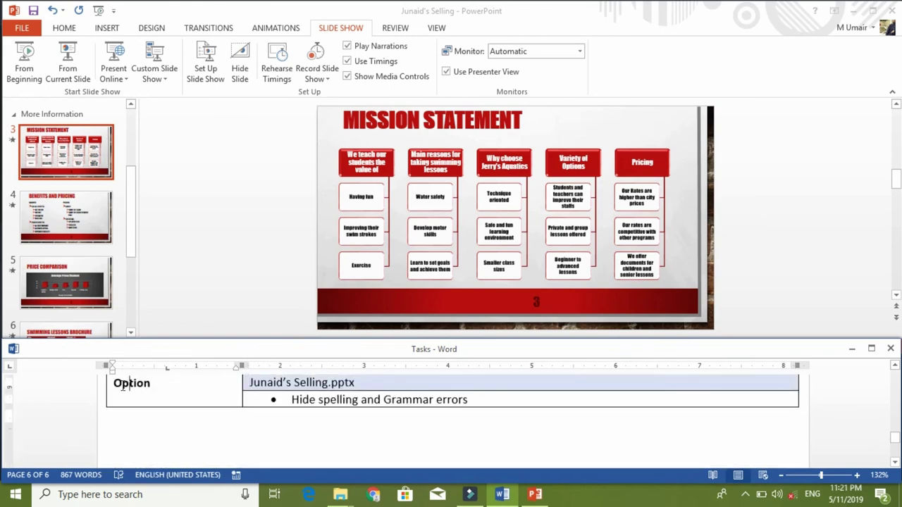
scroll(122, 387, up, 1)
scroll(120, 389, up, 1)
scroll(118, 391, up, 1)
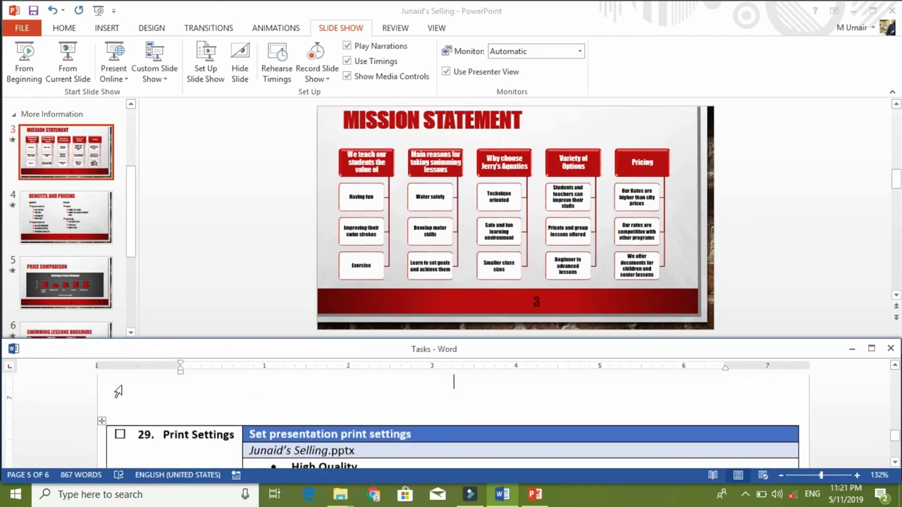
scroll(118, 392, up, 1)
scroll(120, 387, up, 1)
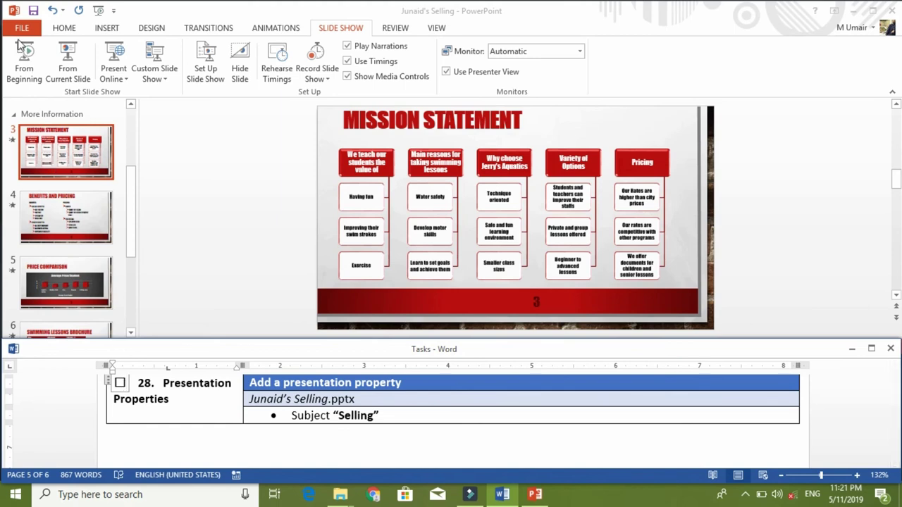
click(25, 34)
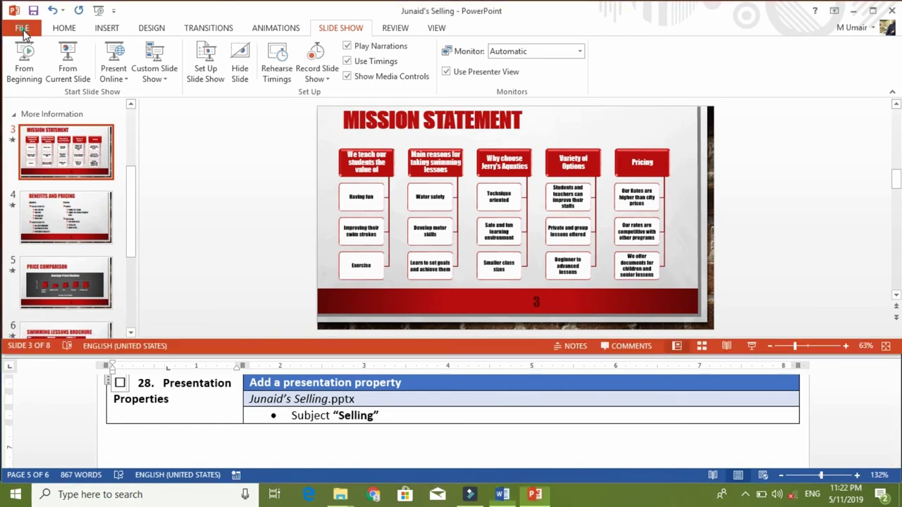
Enter 'Selling' as the Subject in the presentation's full property list.
click(23, 30)
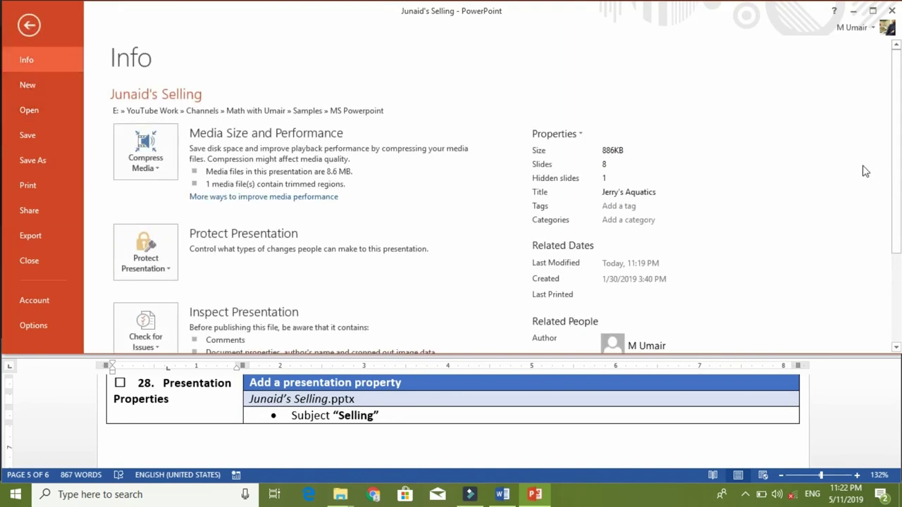
scroll(1, 280, down, 3)
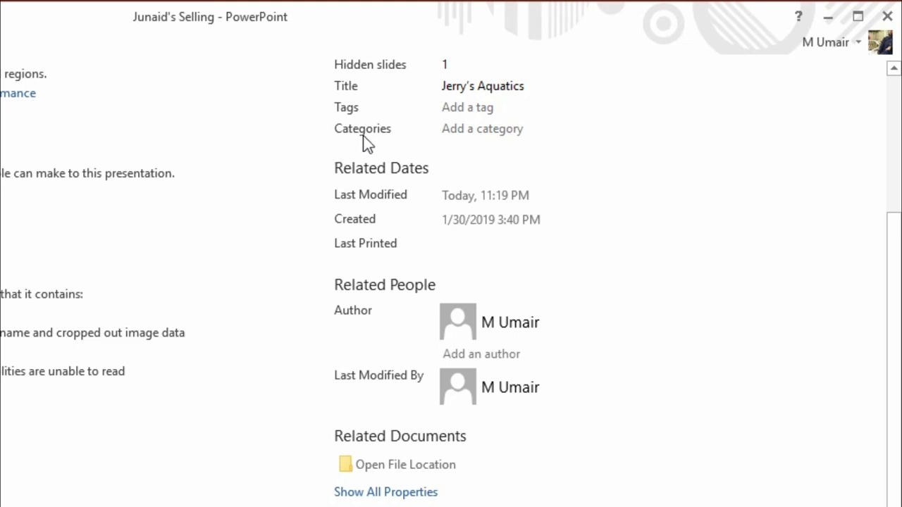
click(383, 492)
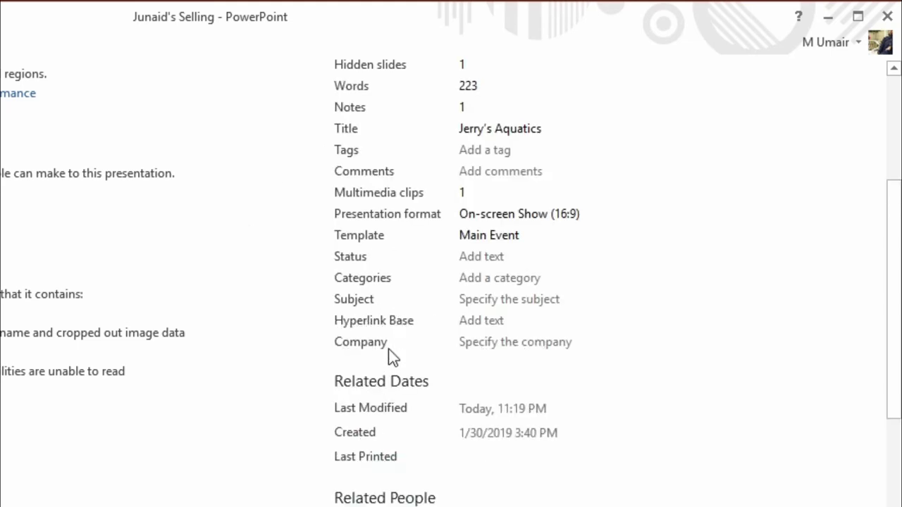
click(464, 303)
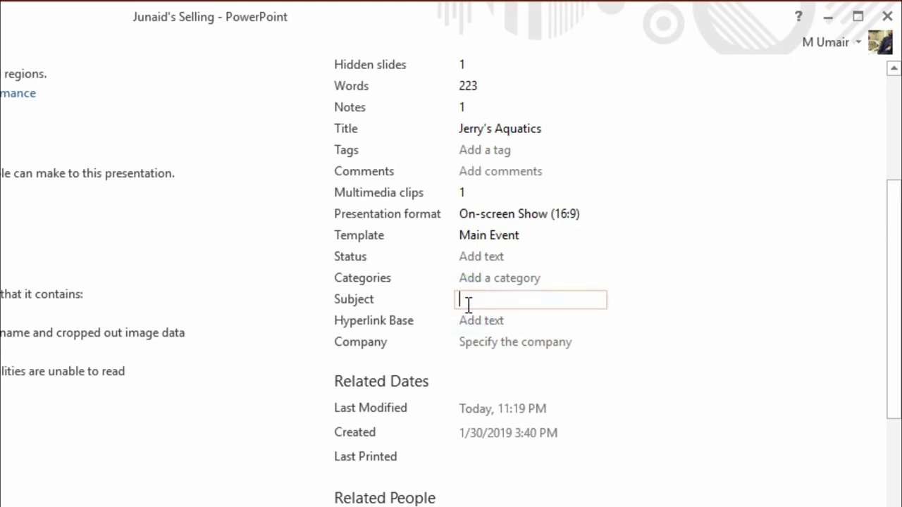
text(Selling)
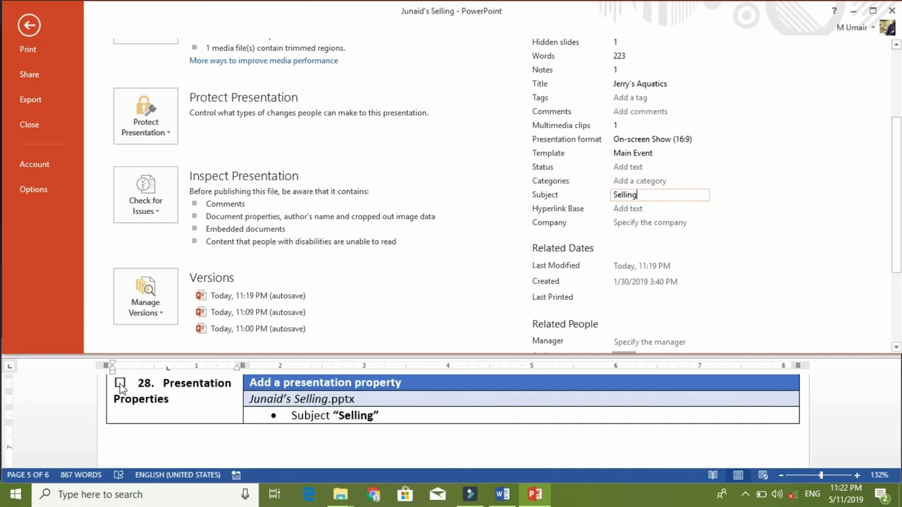
click(120, 383)
Turn on High Quality in the Print page's Full Page Slides options.
scroll(120, 385, down, 5)
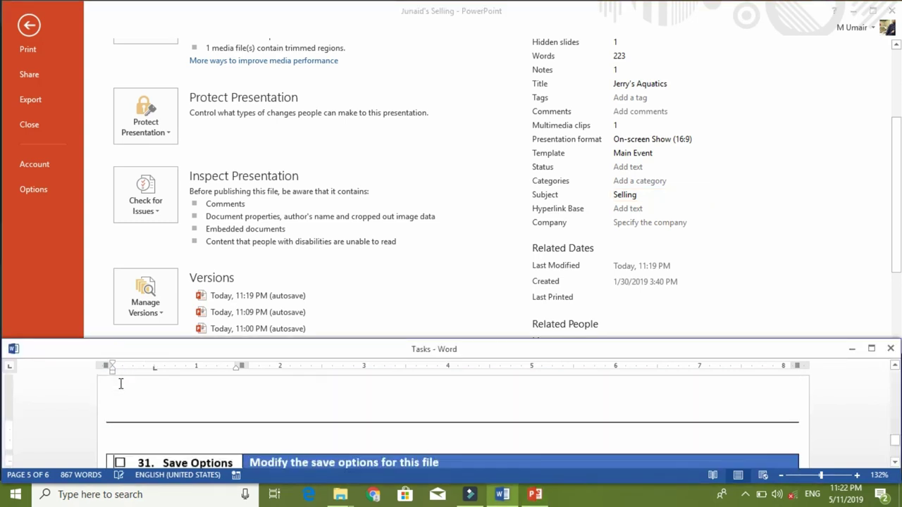
scroll(121, 384, up, 2)
scroll(121, 384, up, 3)
scroll(119, 387, up, 2)
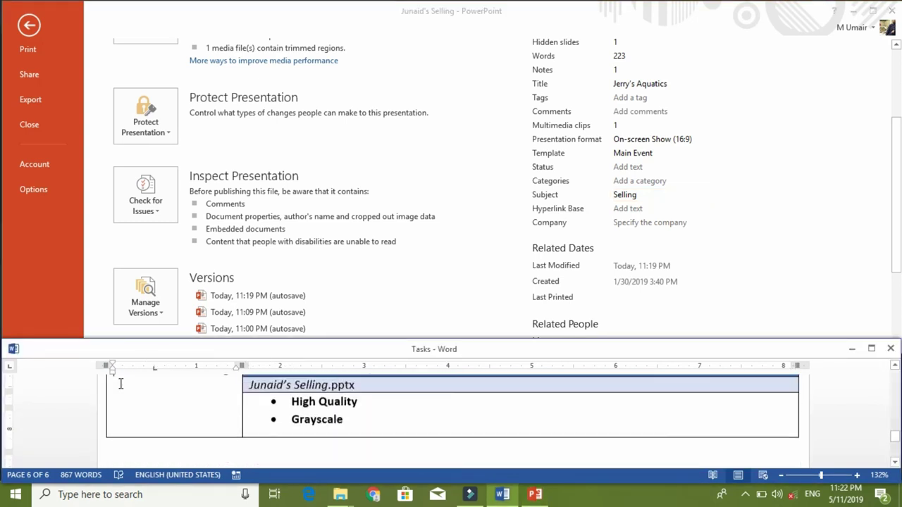
scroll(116, 389, up, 1)
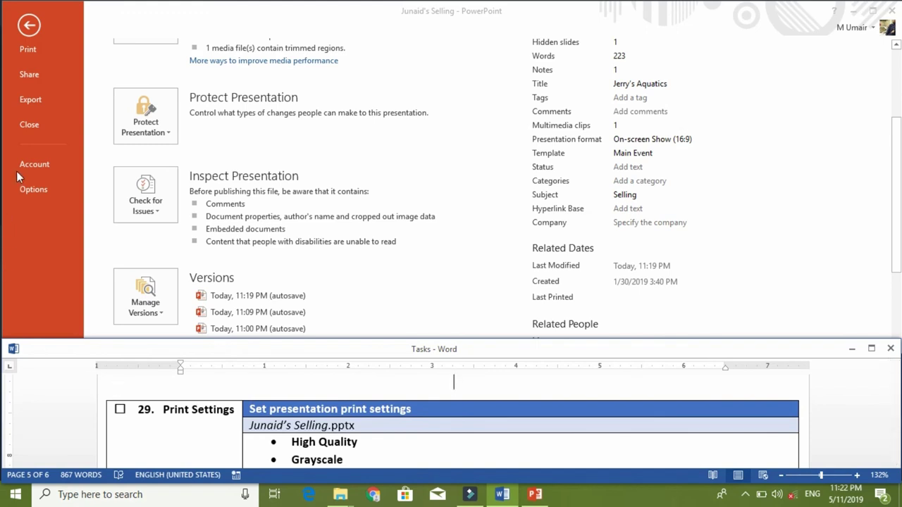
click(47, 42)
click(47, 47)
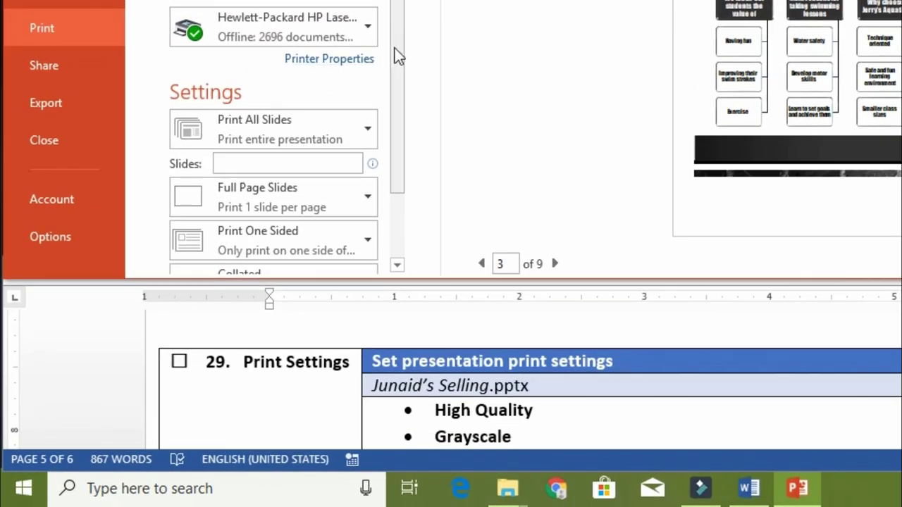
drag(396, 56, 396, 156)
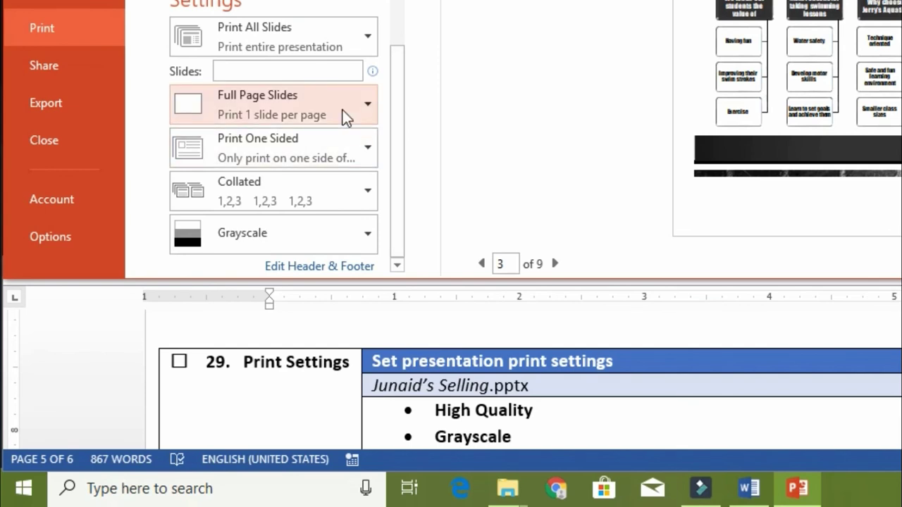
click(340, 113)
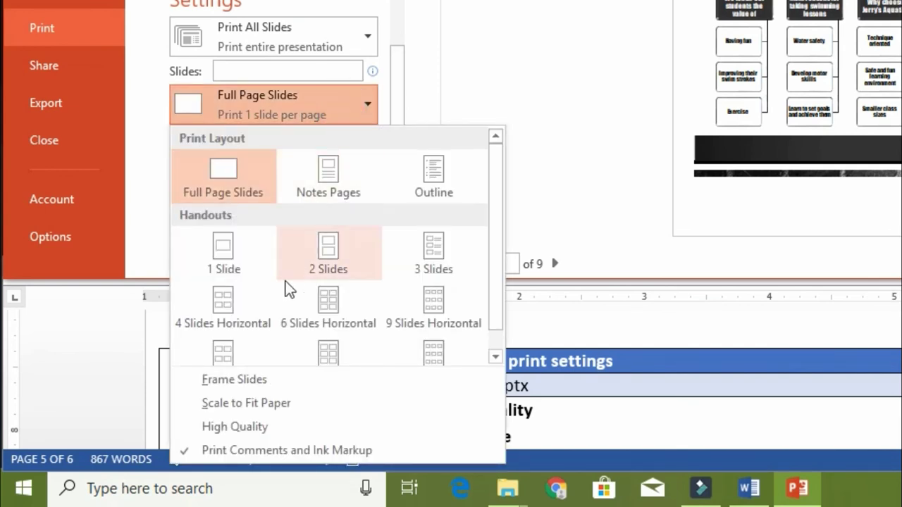
click(299, 420)
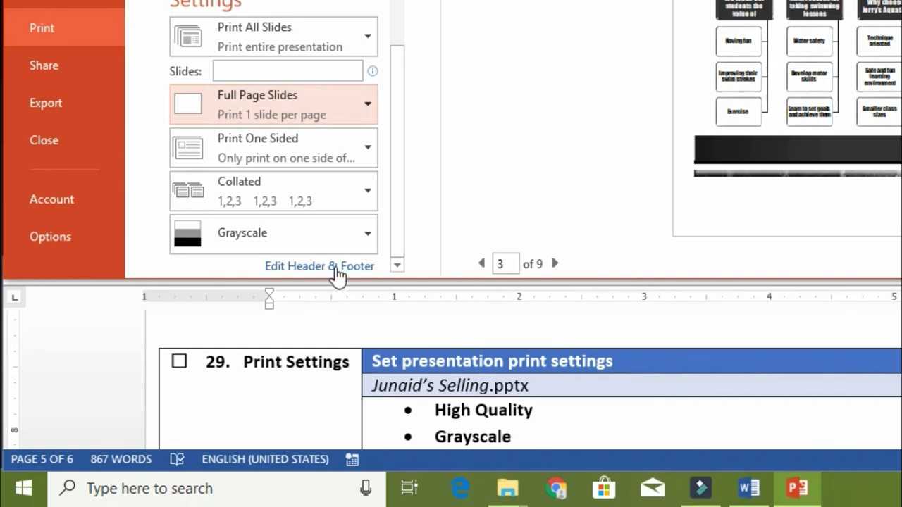
Set printing to Grayscale and tick task 29, Print Settings.
click(353, 248)
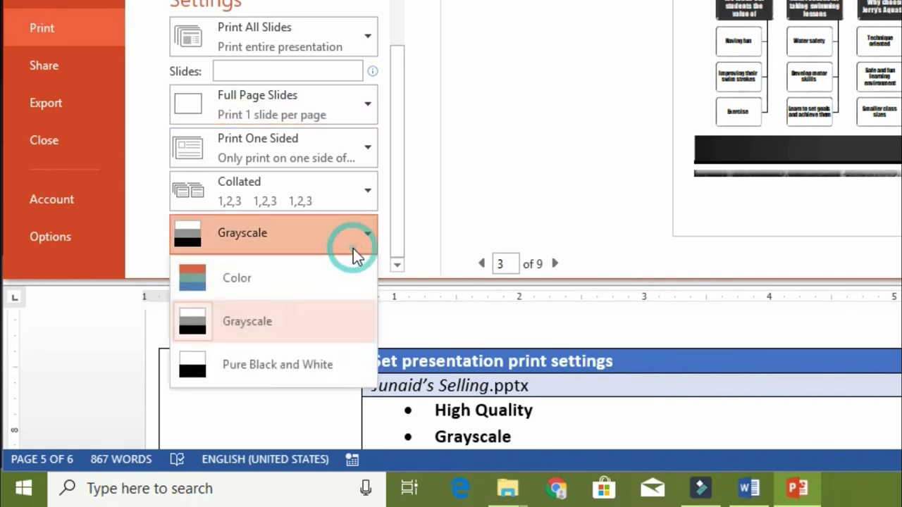
click(296, 320)
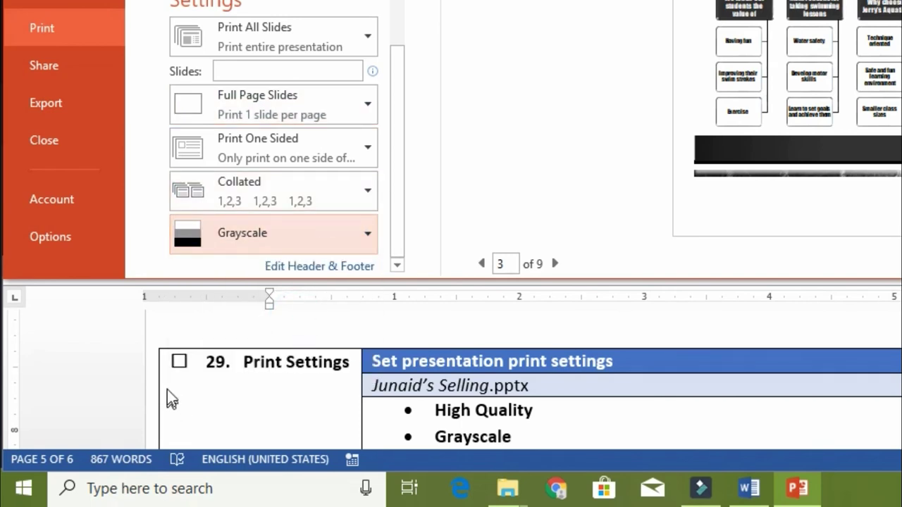
click(120, 410)
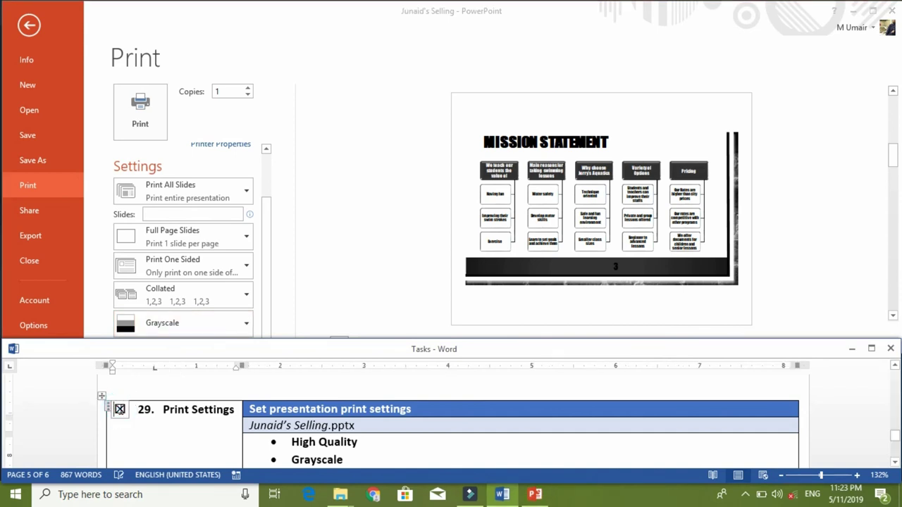
Scroll the checklist to task 30, Proofing Option, then open PowerPoint Options.
scroll(120, 409, down, 2)
scroll(120, 409, down, 2)
scroll(121, 410, down, 2)
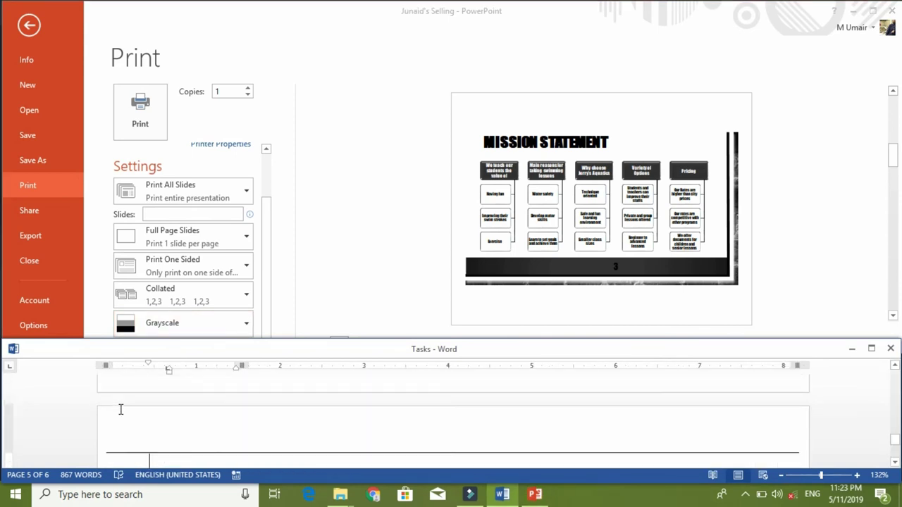
scroll(121, 410, up, 1)
scroll(124, 410, up, 1)
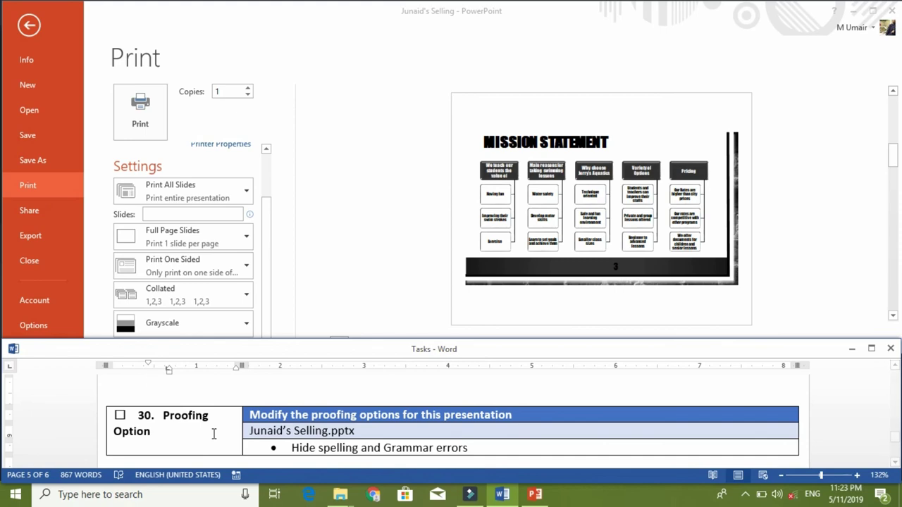
click(42, 325)
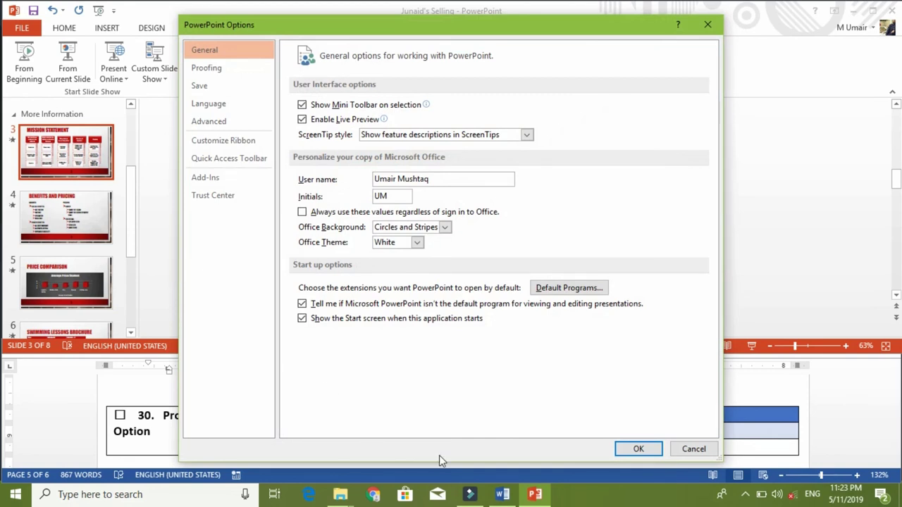
Enable Hide spelling and grammar errors under Proofing and confirm with OK.
drag(447, 386, 454, 359)
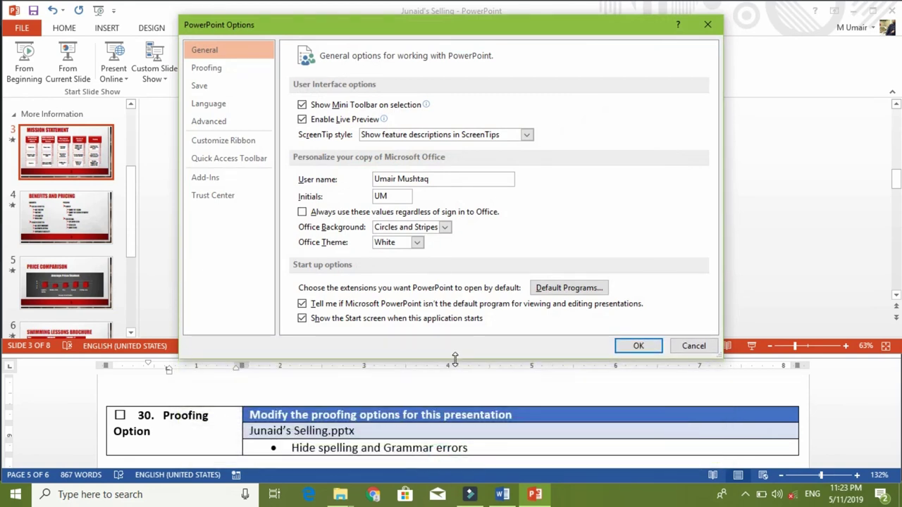
click(203, 69)
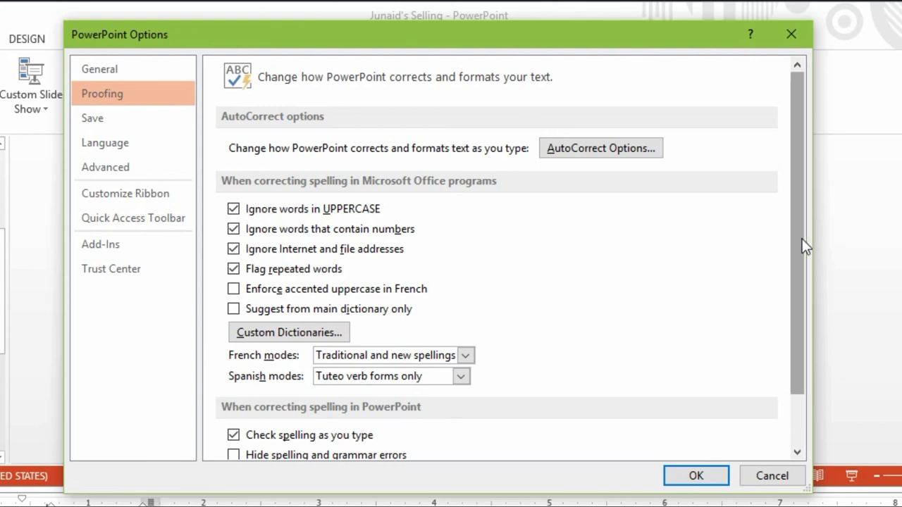
drag(805, 245, 789, 330)
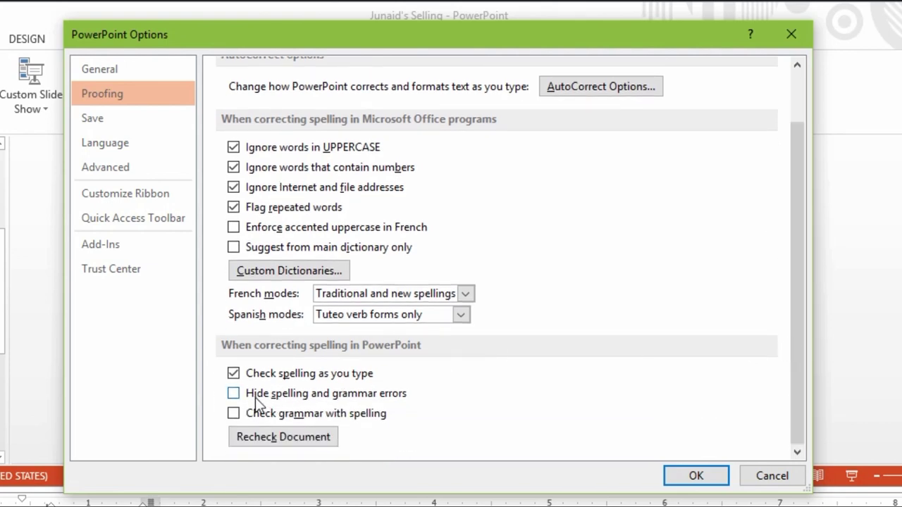
click(234, 395)
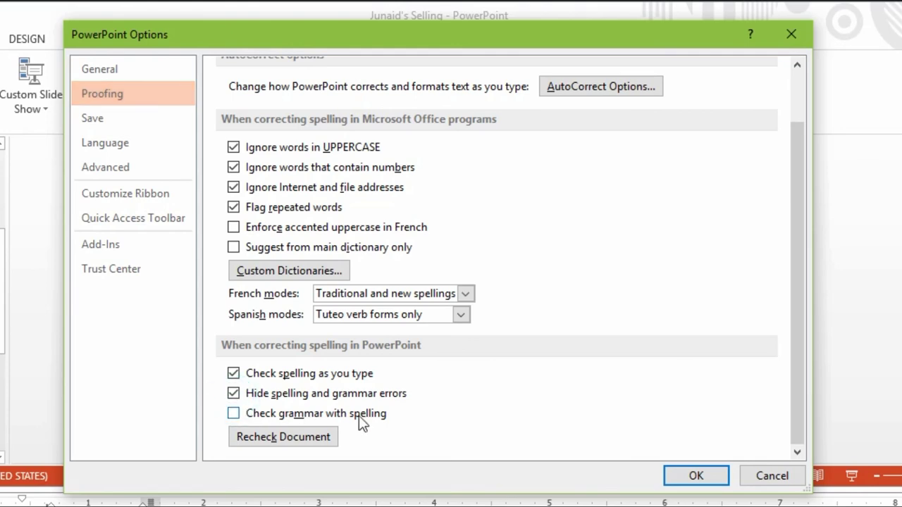
click(718, 481)
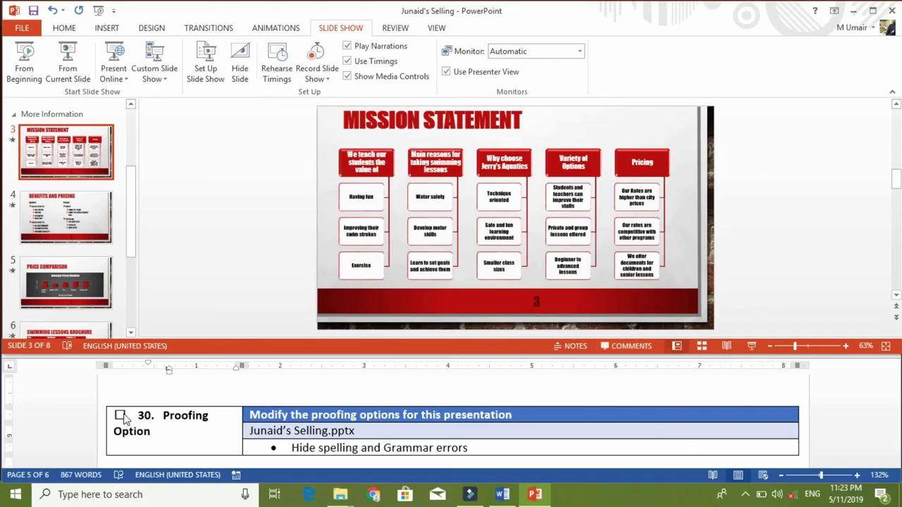
Tick task 30, Proofing Option, and bring task 31, Save Options, into view.
click(120, 415)
click(120, 416)
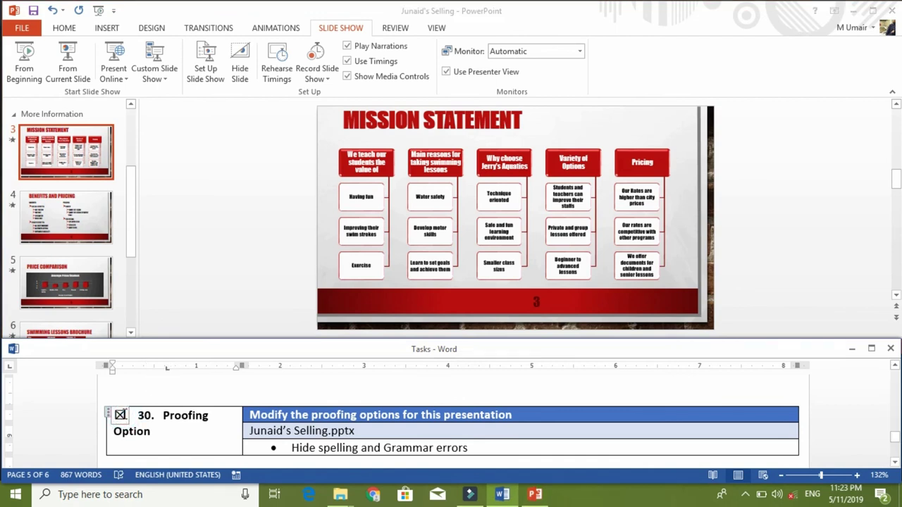
scroll(125, 416, down, 3)
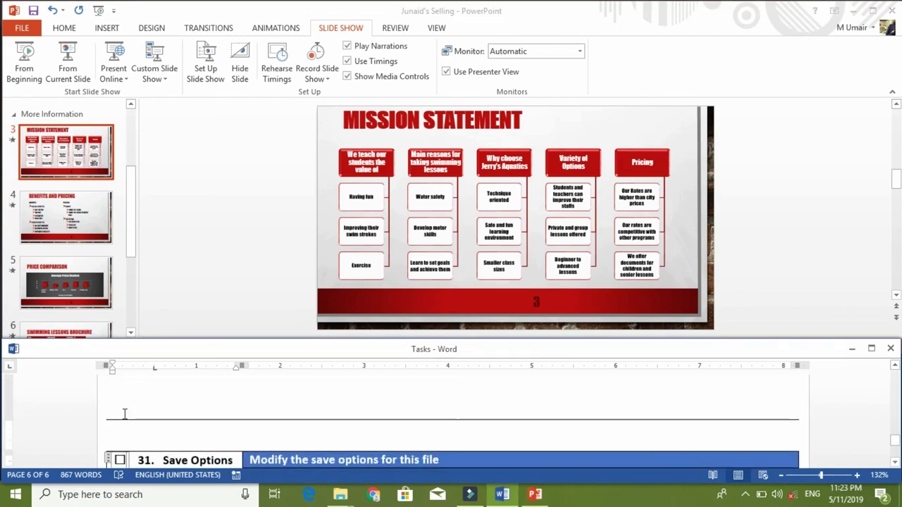
click(895, 462)
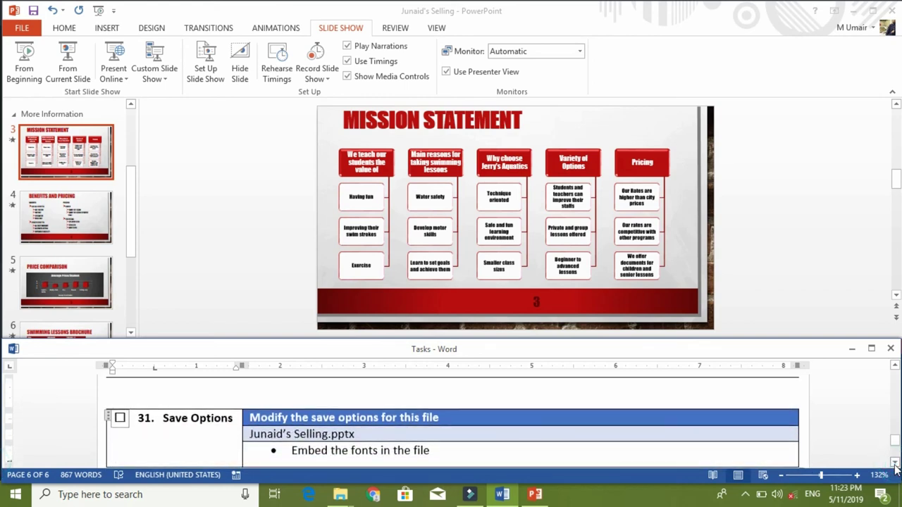
click(895, 462)
click(895, 462)
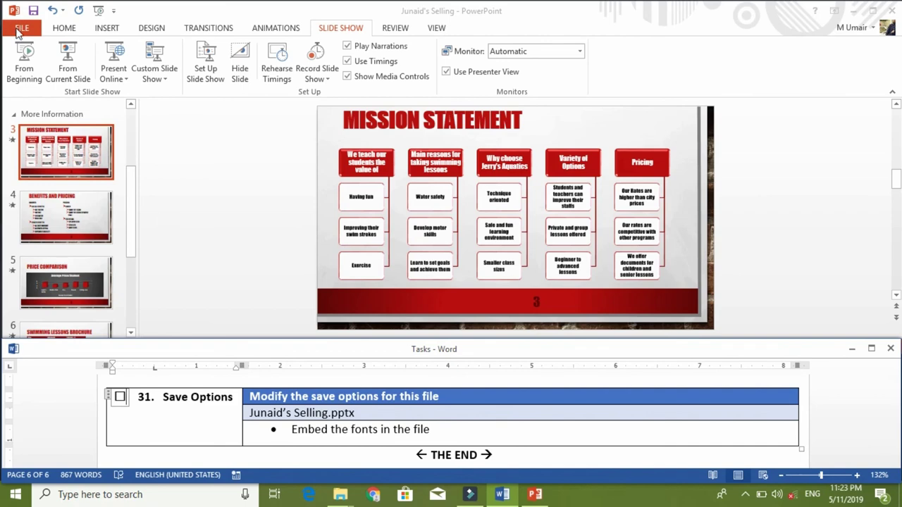
click(20, 32)
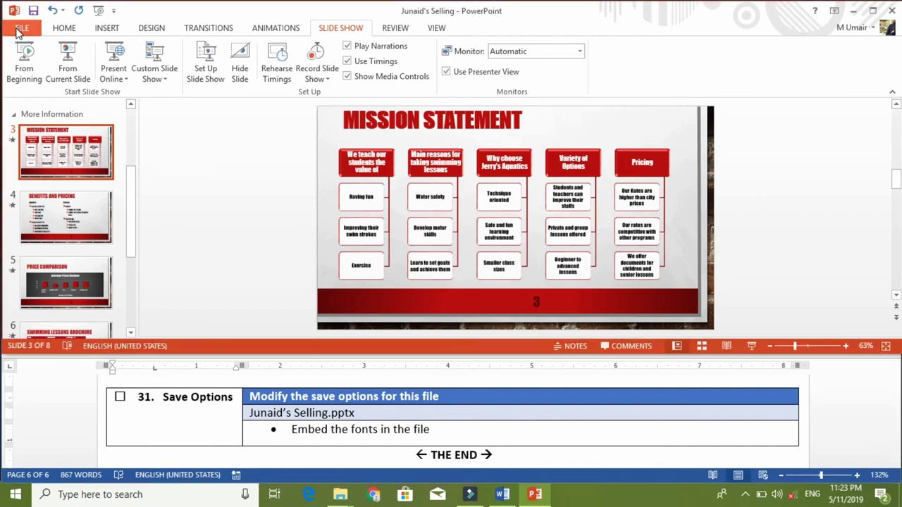
Enable Embed fonts in the file, characters used only, under Save options.
click(20, 31)
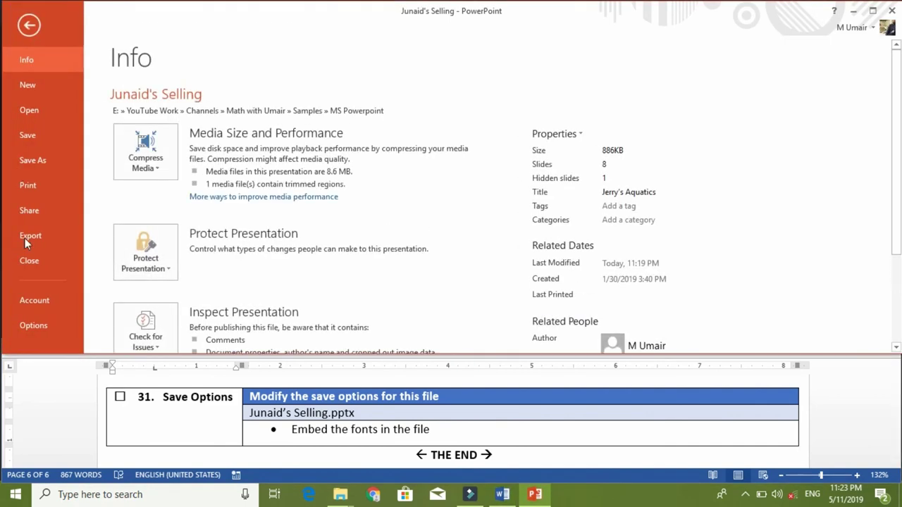
click(50, 332)
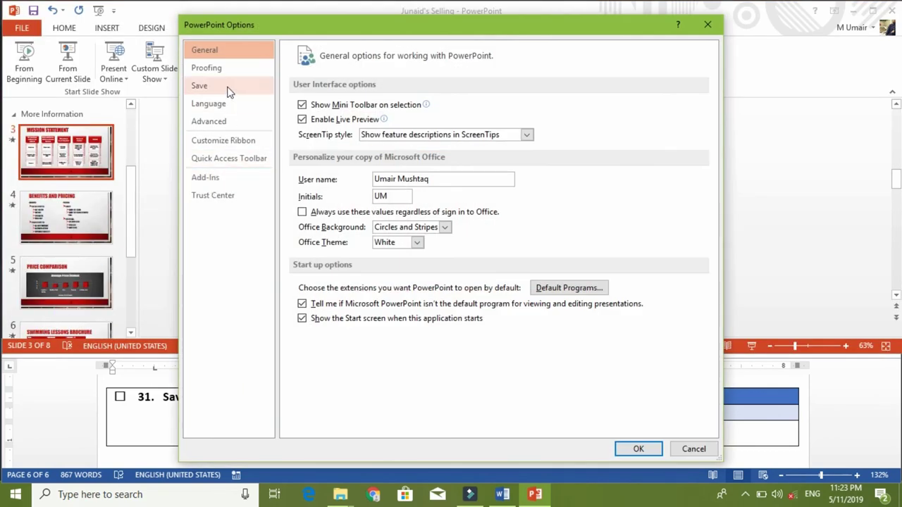
click(226, 89)
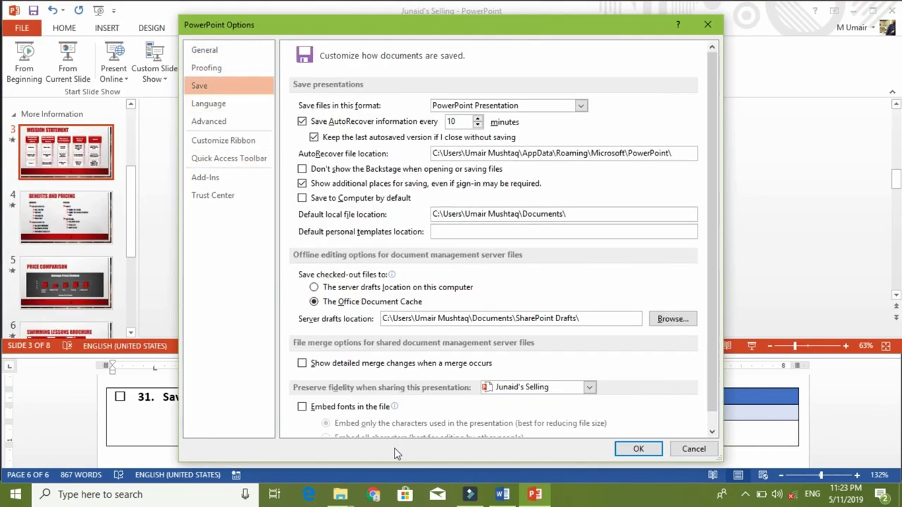
drag(404, 461, 430, 358)
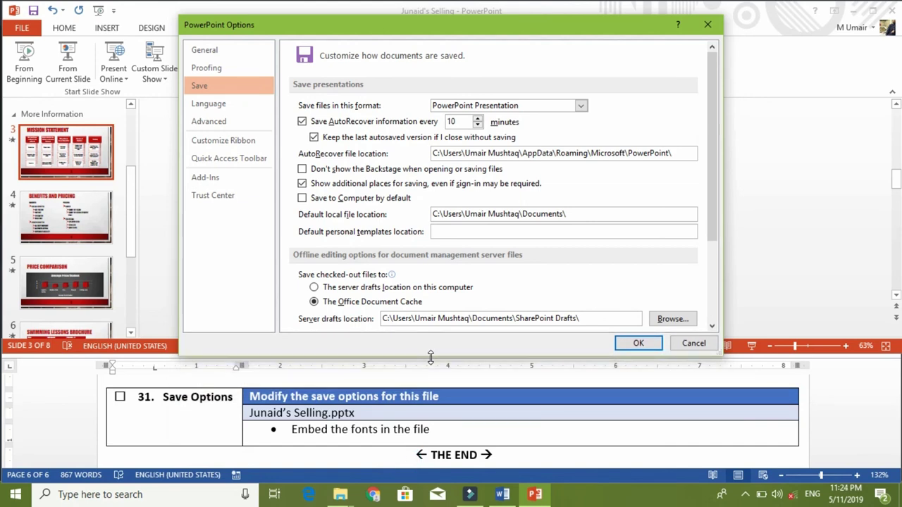
drag(714, 214, 714, 310)
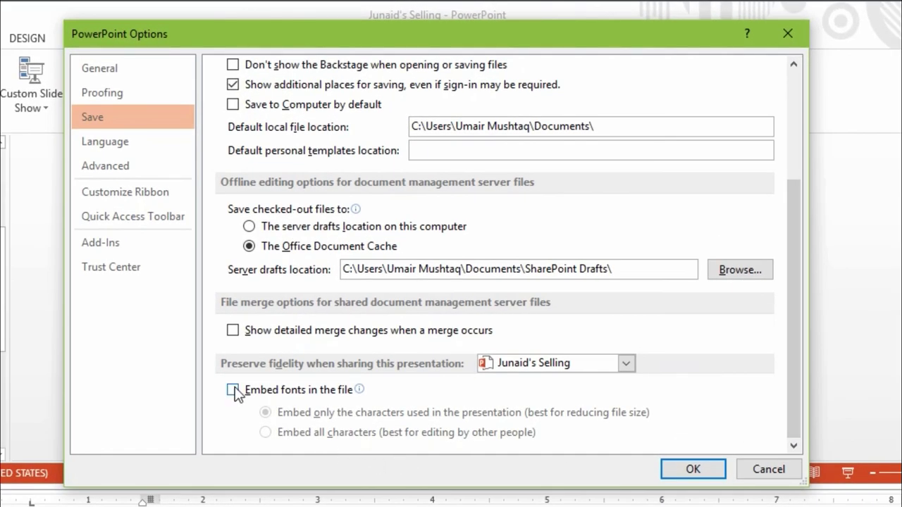
click(233, 389)
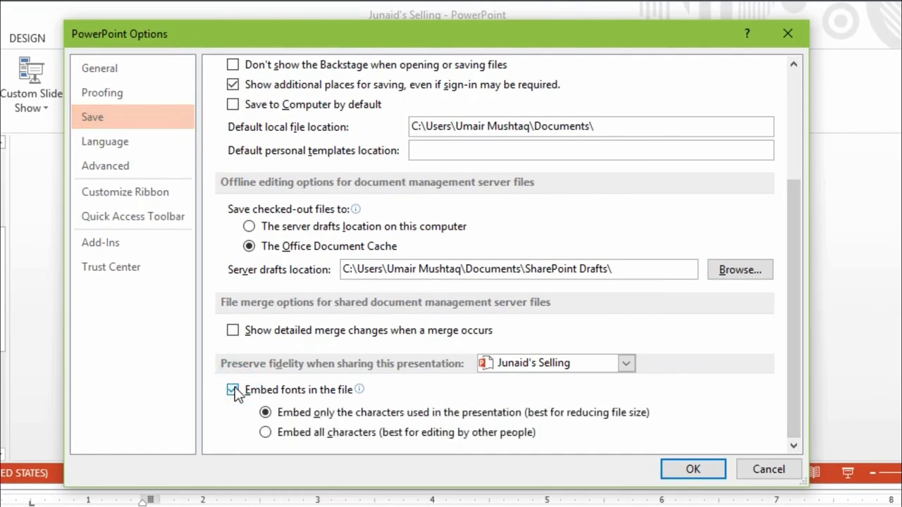
click(682, 476)
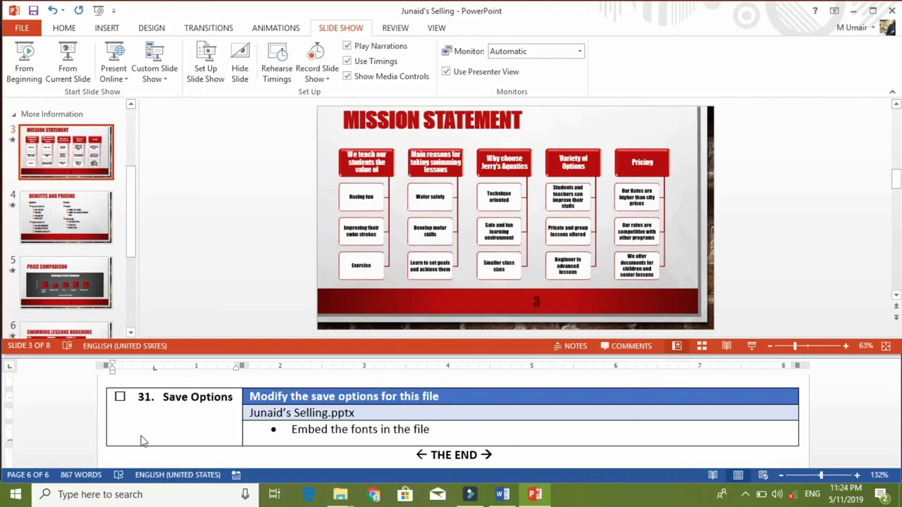
Tick task 31, Save Options, in the Word checklist, the last task before The End.
click(120, 397)
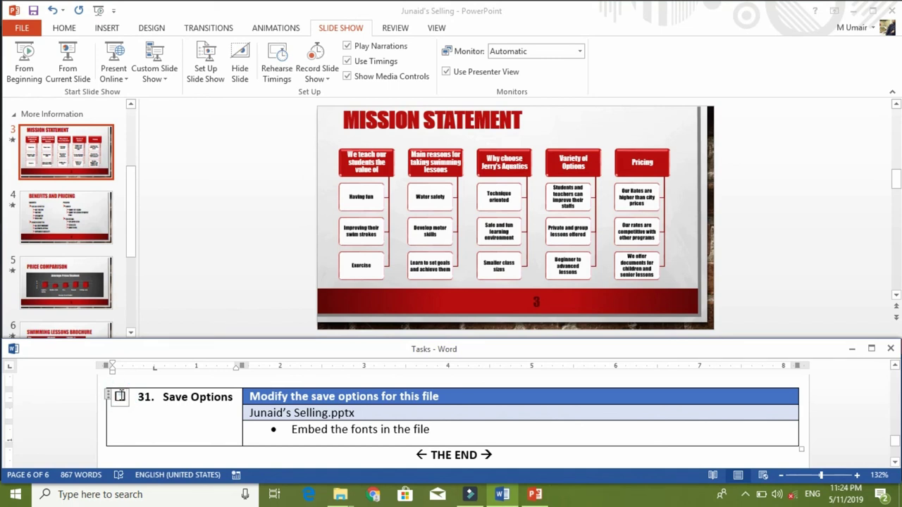
click(120, 396)
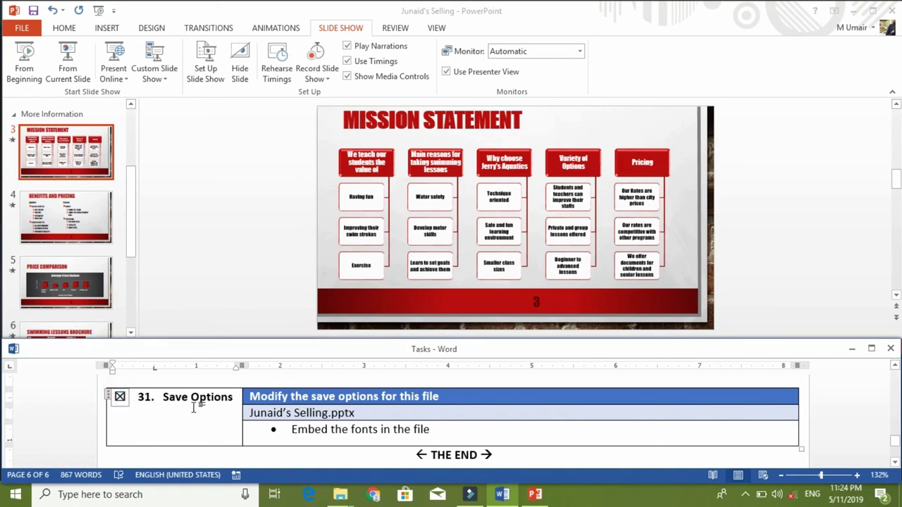